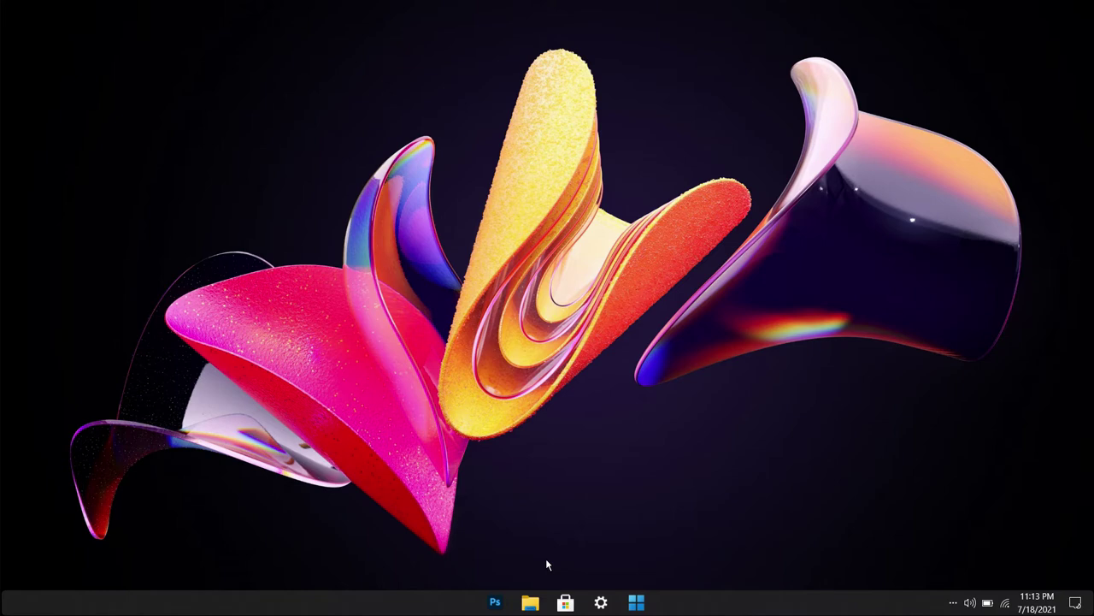
View the This PC folder window and the Start menu, closing each one again
{"action": "key", "text": "super+e"}
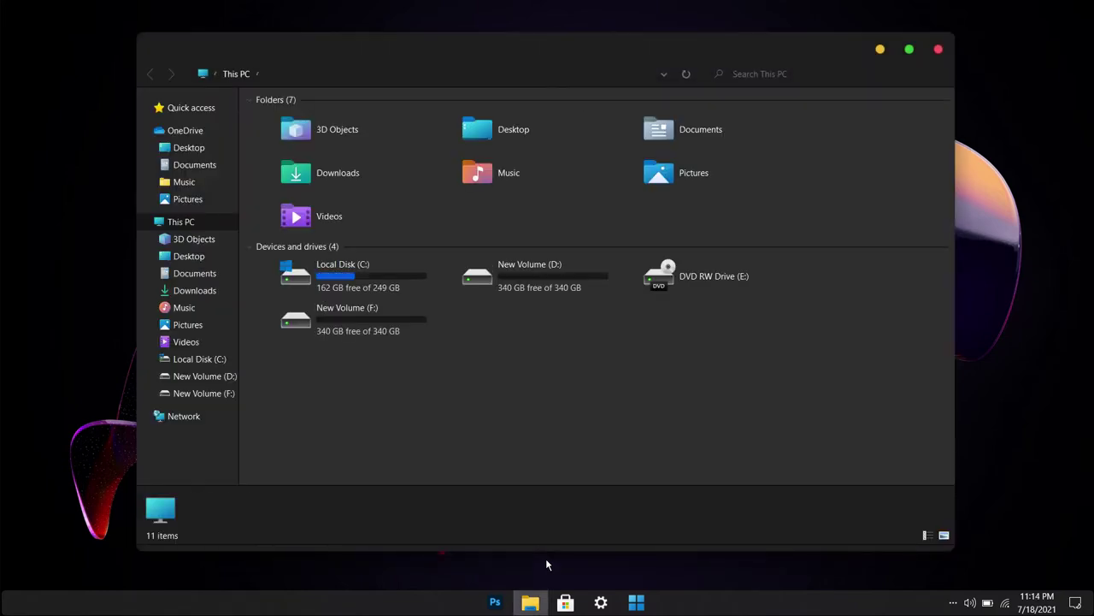
{"action": "left_click", "coordinate": [940, 48]}
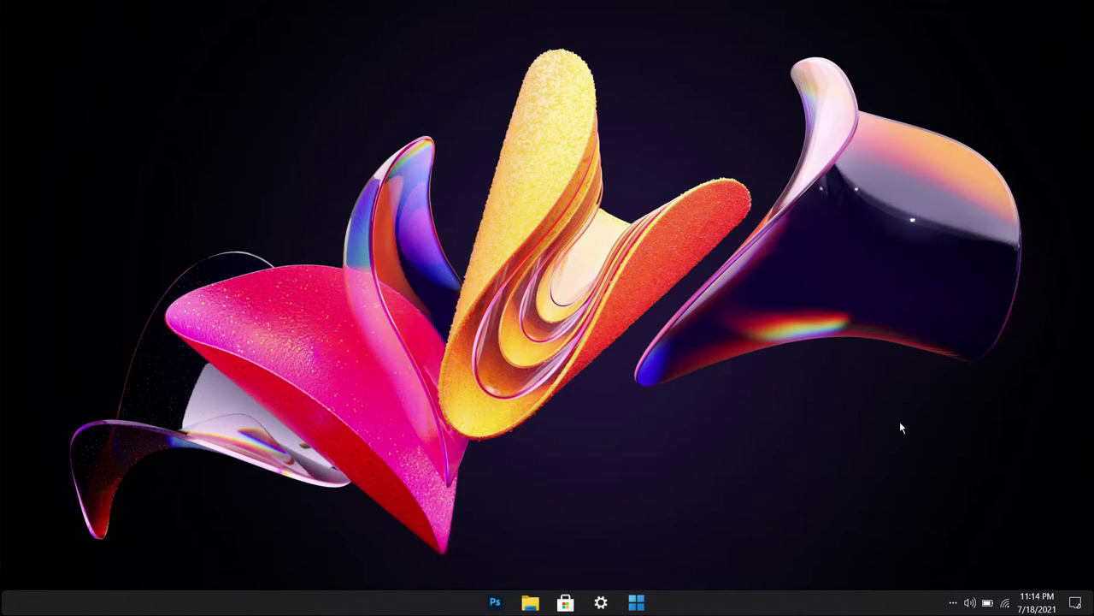
{"action": "left_click", "coordinate": [640, 599]}
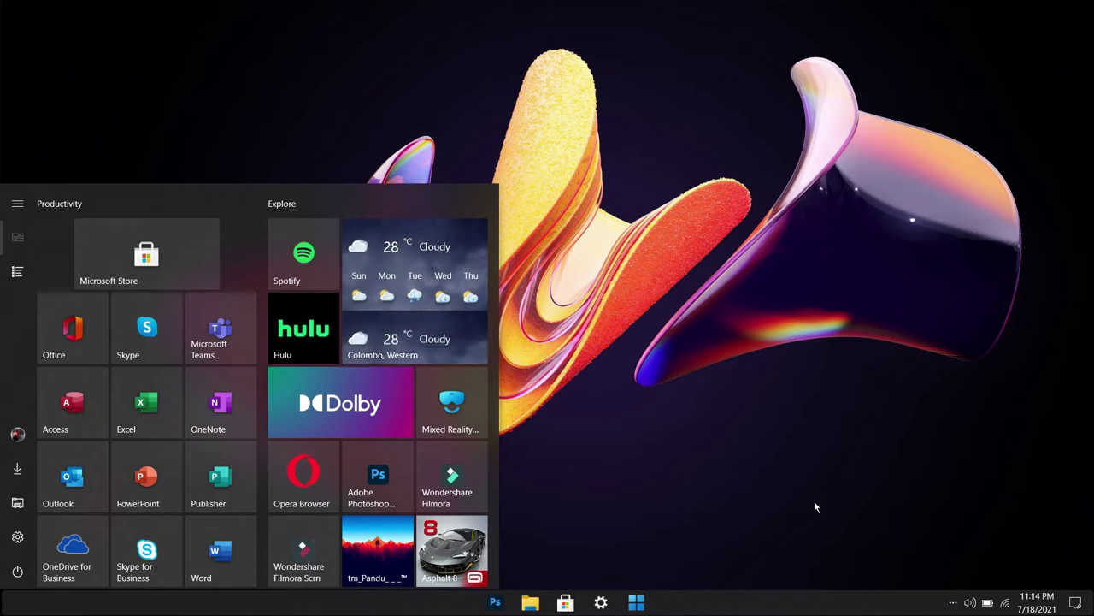
{"action": "left_click", "coordinate": [815, 502]}
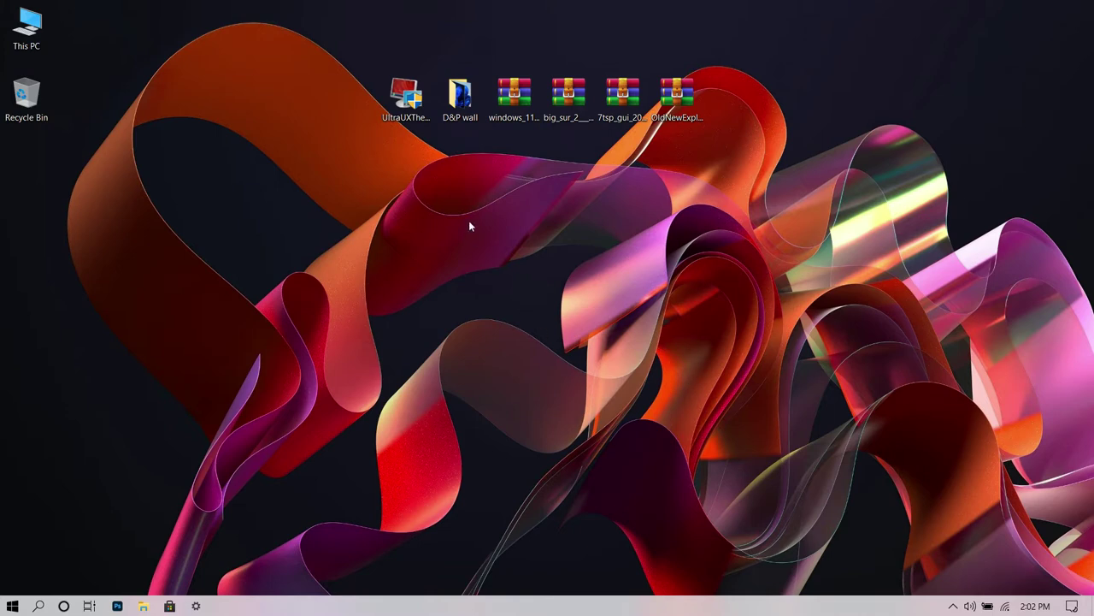
Launch the UltraUXThemePatcher 4.2.0 setup from the desktop, accept its license agreement and proceed to the system information page
{"action": "left_click", "coordinate": [408, 101]}
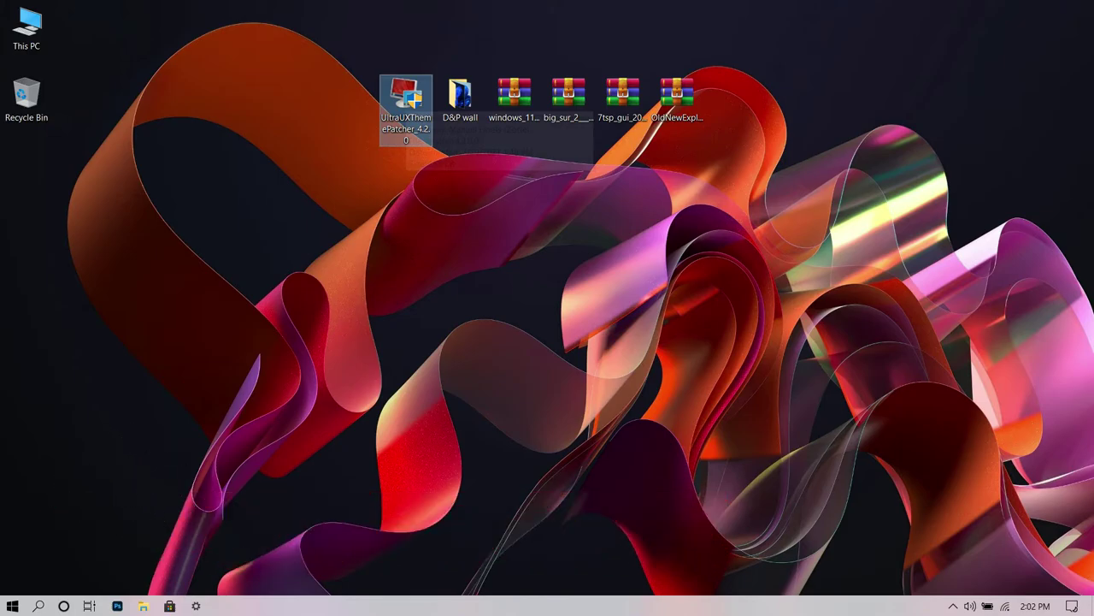
{"action": "left_click", "coordinate": [504, 406]}
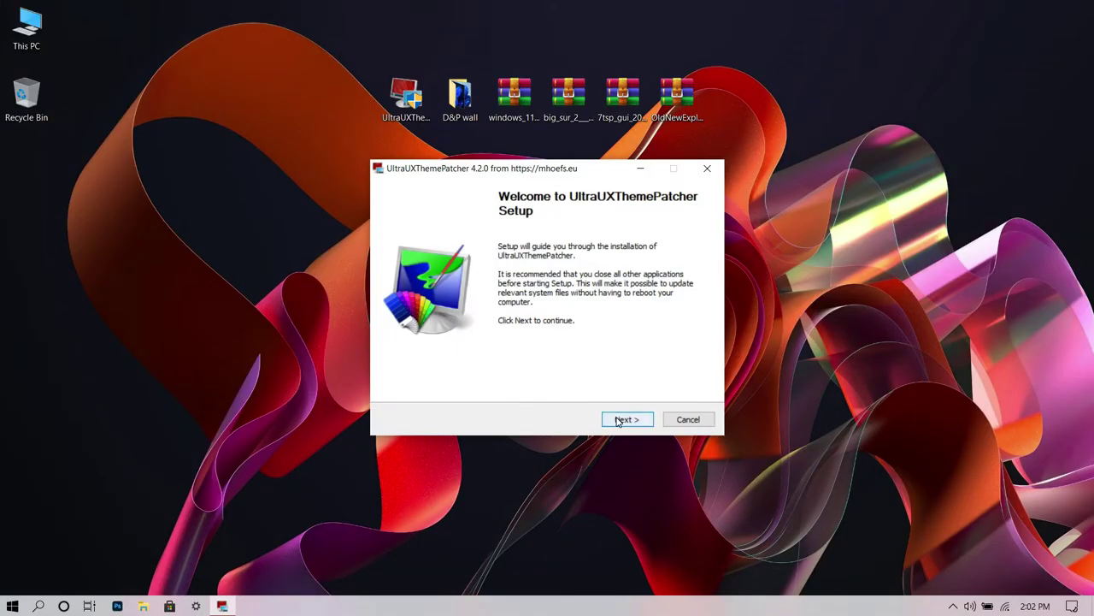
{"action": "left_click", "coordinate": [615, 418]}
{"action": "left_click", "coordinate": [392, 387]}
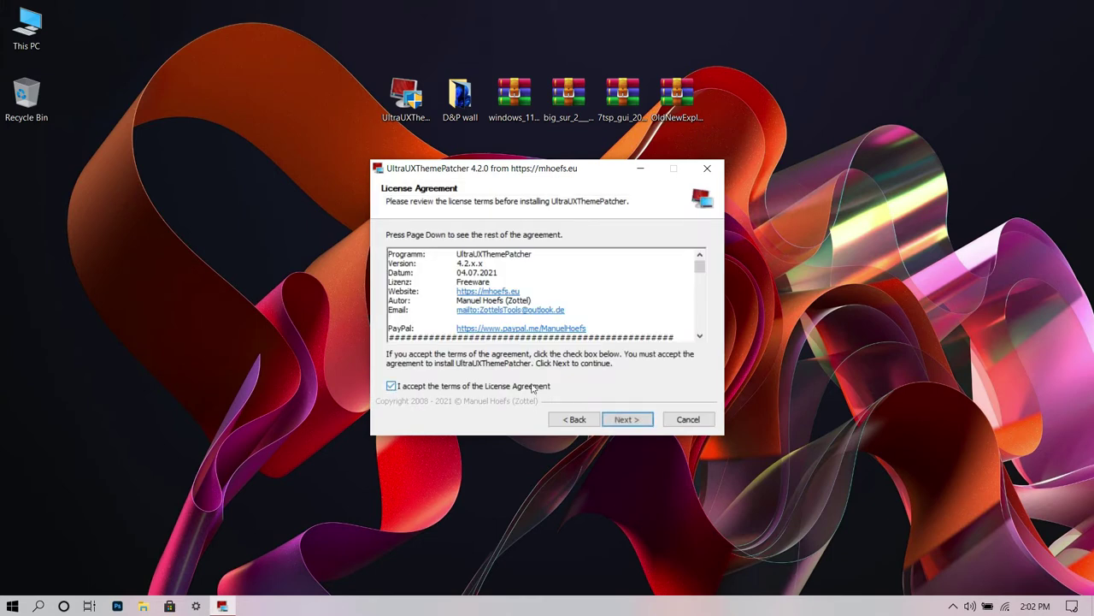
{"action": "left_click", "coordinate": [616, 418]}
{"action": "left_click", "coordinate": [614, 417]}
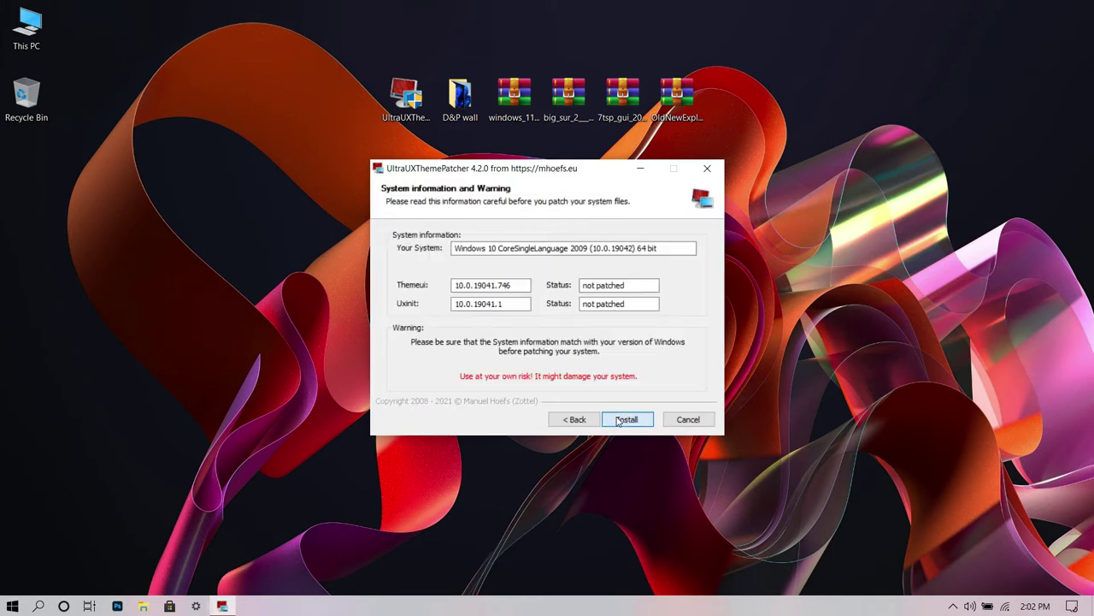
Install UltraUXThemePatcher and finish the setup with the Reboot now option
{"action": "left_click", "coordinate": [617, 420]}
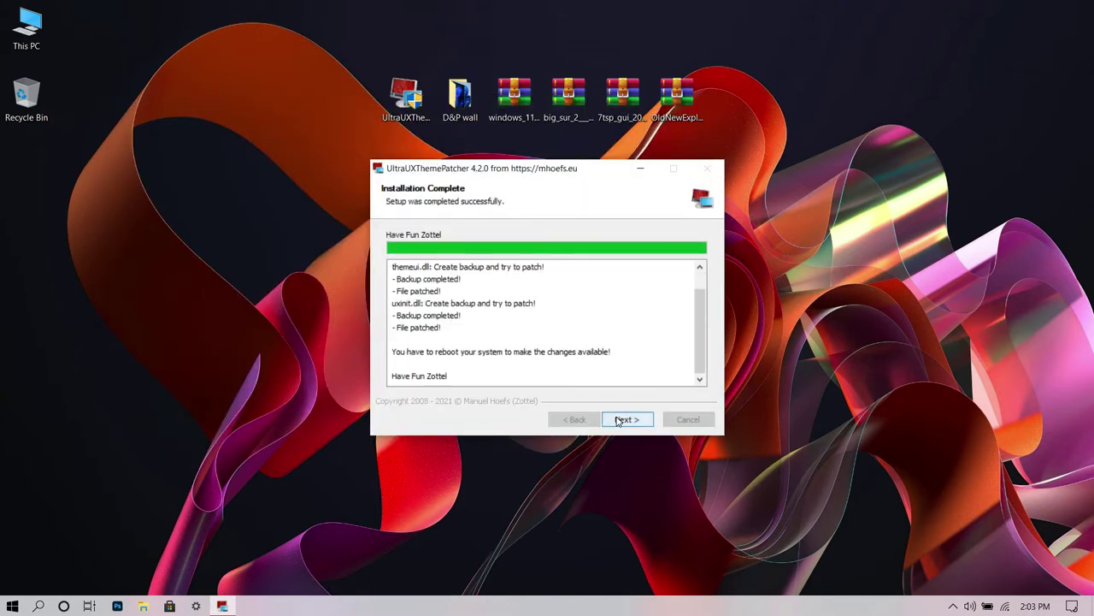
{"action": "left_click", "coordinate": [619, 421]}
{"action": "left_click", "coordinate": [619, 420]}
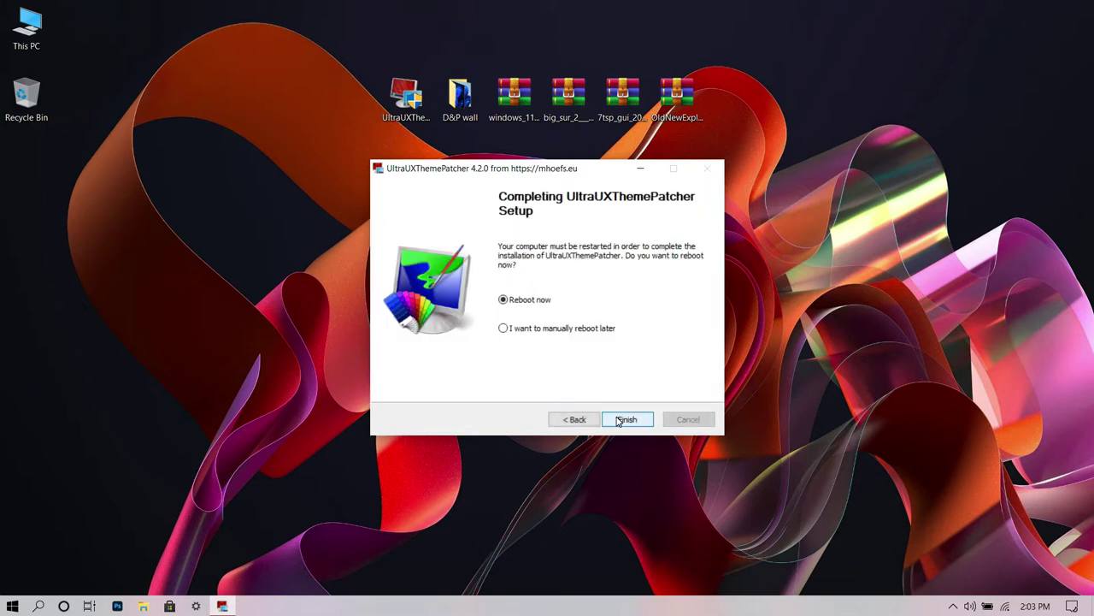
{"action": "left_click", "coordinate": [625, 419]}
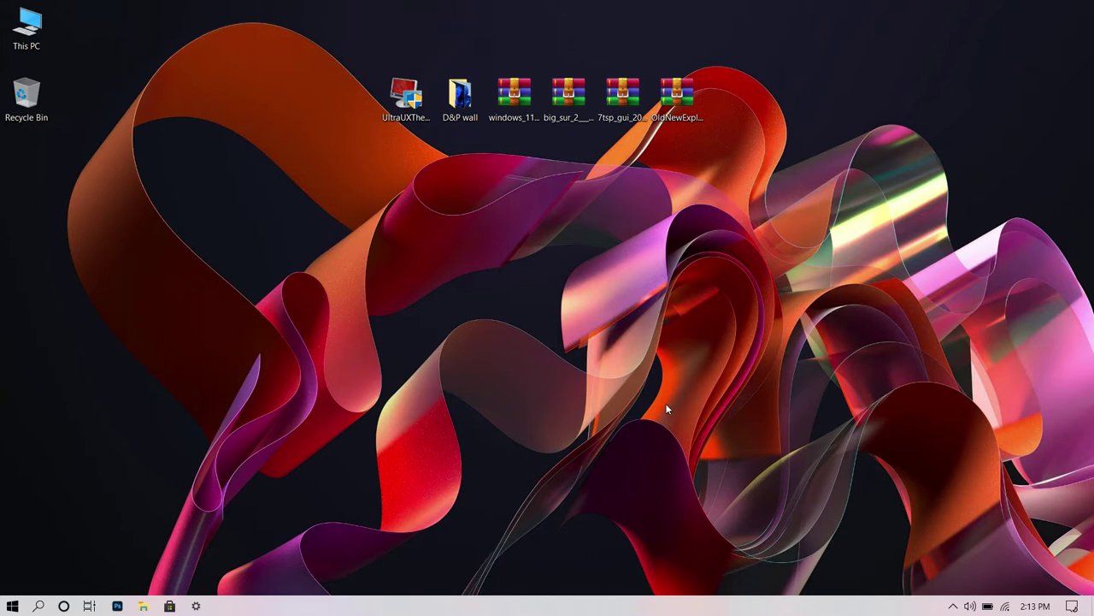
Set the light blue flower image in the D&P wall folder as the desktop background and close the folder
{"action": "double_click", "coordinate": [458, 121]}
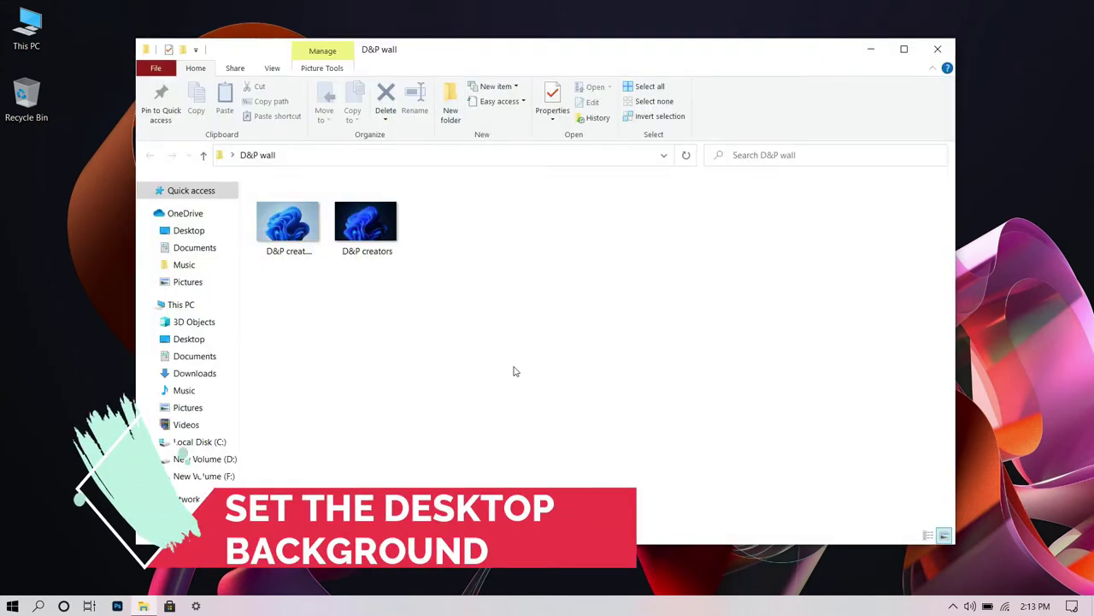
{"action": "left_click", "coordinate": [299, 238]}
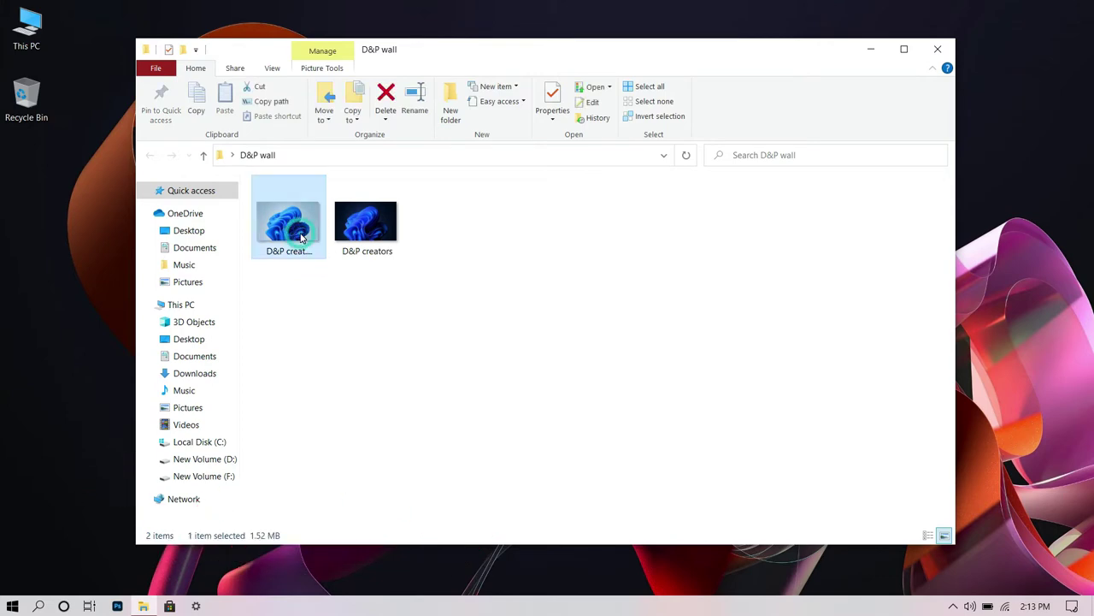
{"action": "right_click", "coordinate": [301, 238]}
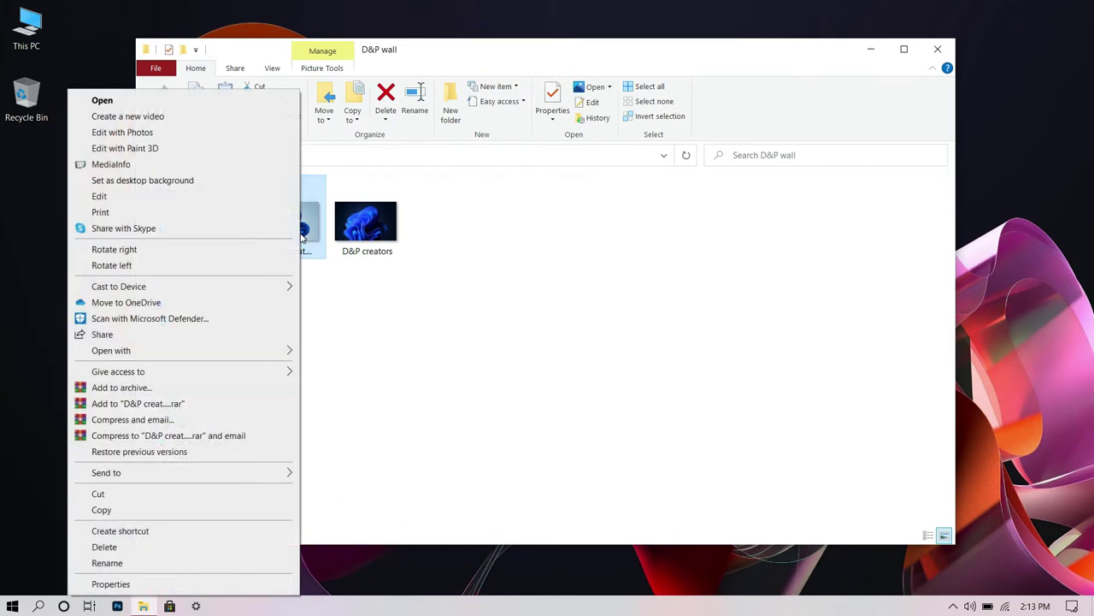
{"action": "left_click", "coordinate": [265, 182]}
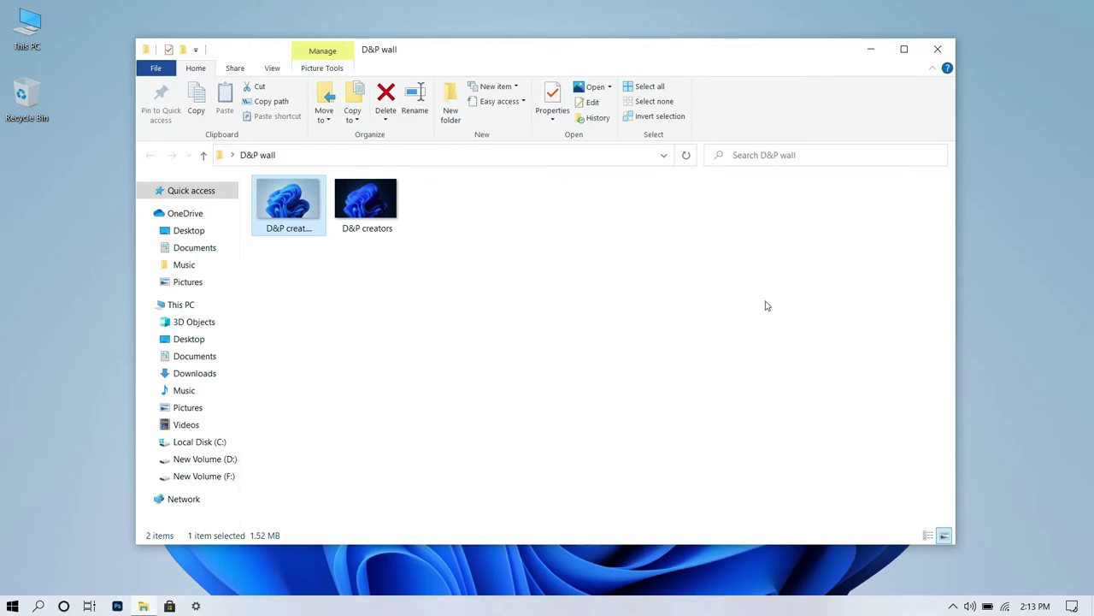
{"action": "left_click", "coordinate": [937, 49]}
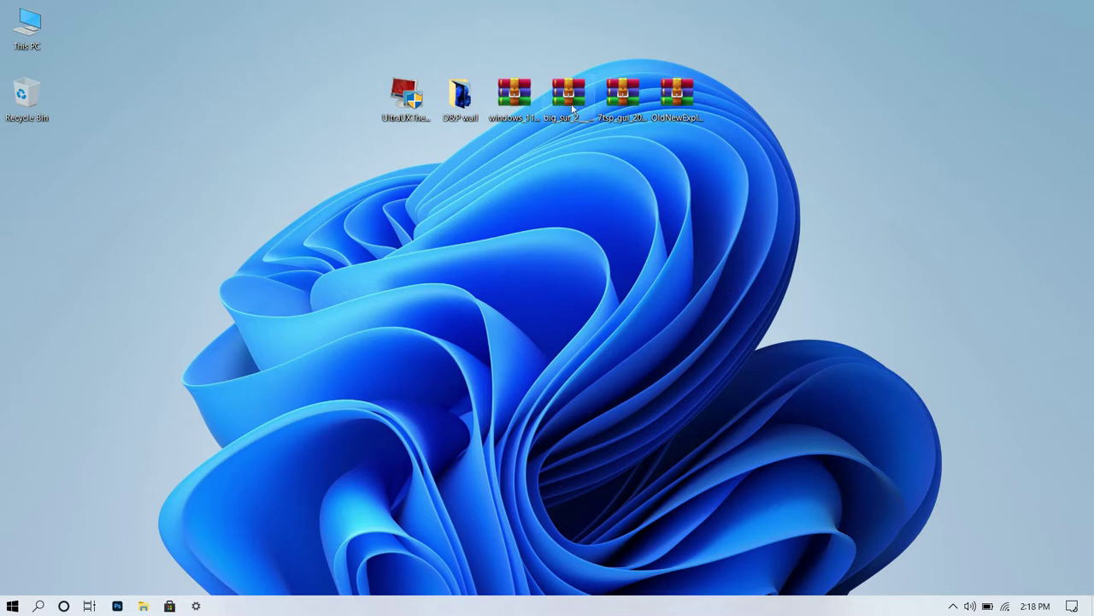
Extract the big_sur_2 Windows 10 themes archive into its own folder on the desktop, keeping the default extraction options
{"action": "left_click", "coordinate": [570, 96]}
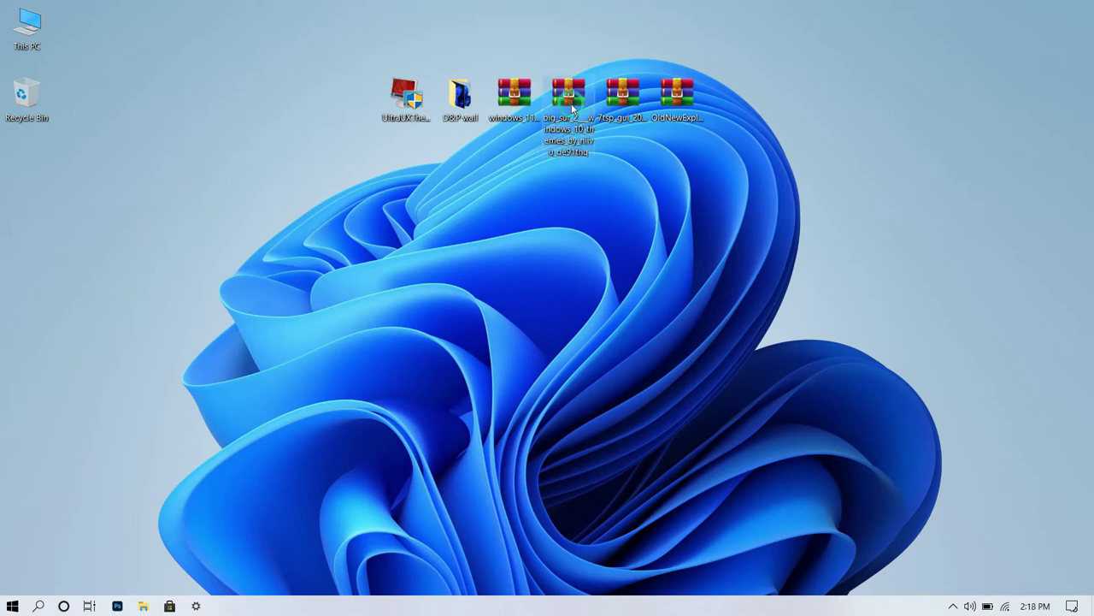
{"action": "right_click", "coordinate": [571, 107]}
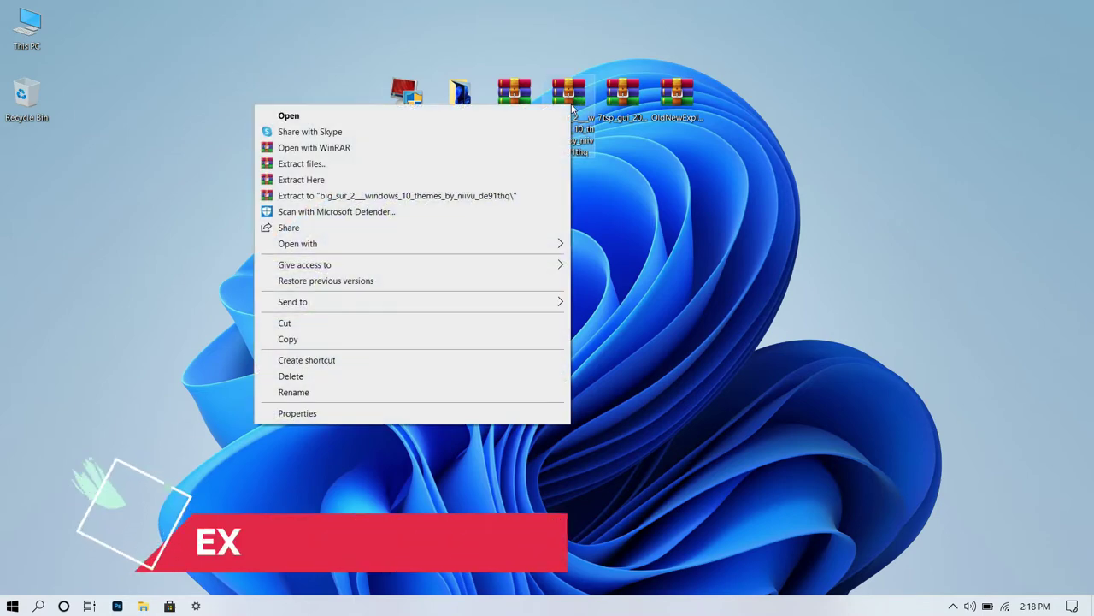
{"action": "left_click", "coordinate": [383, 164]}
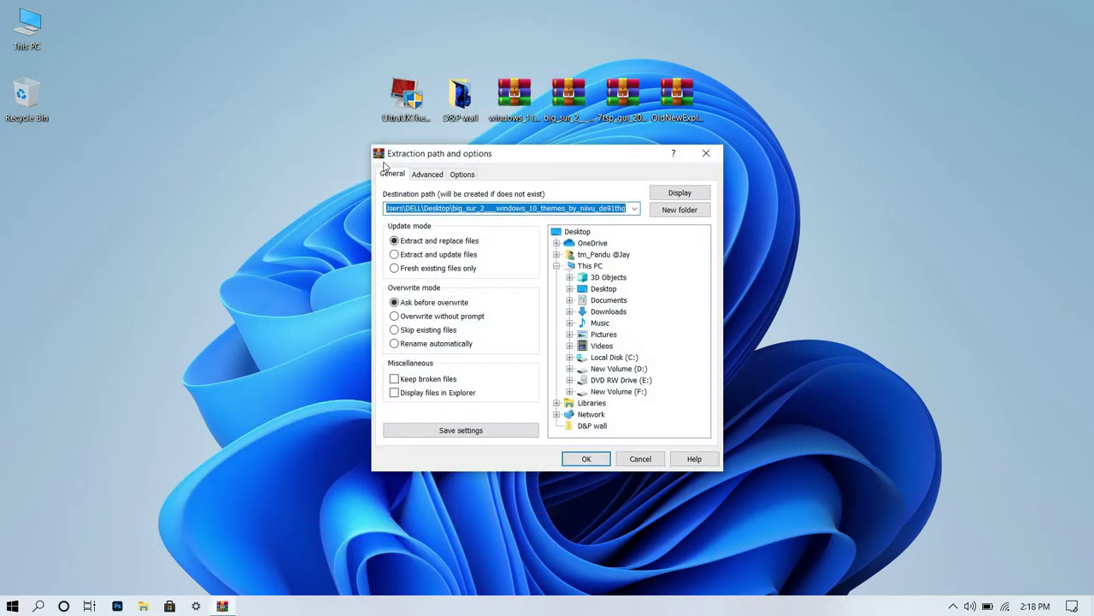
{"action": "left_click", "coordinate": [585, 456]}
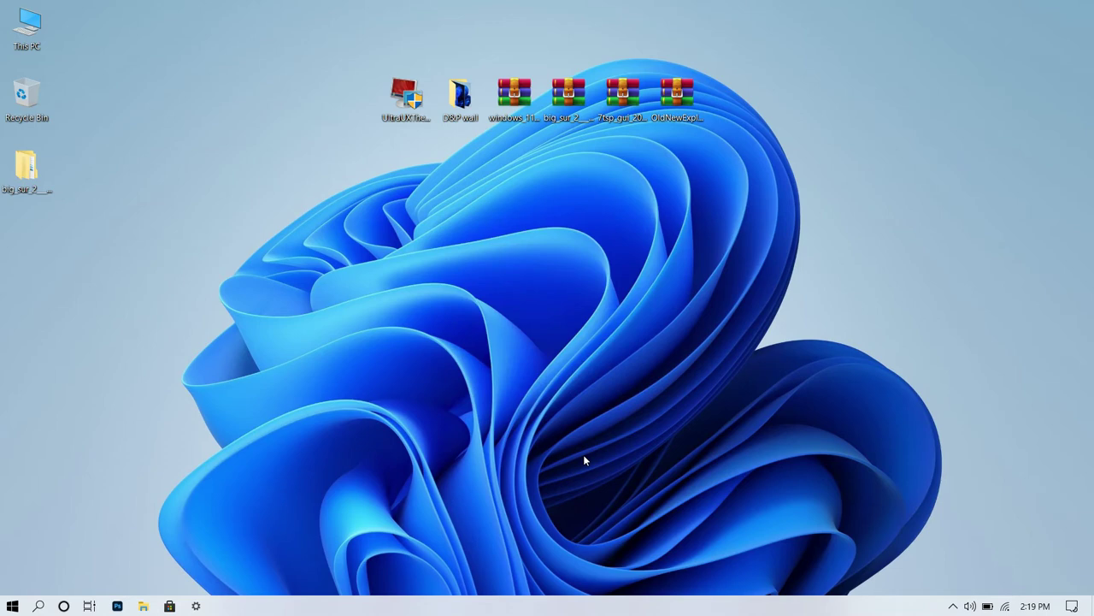
In the extracted Big Sur 2 folder, open Windows 10 Themes FINAL and its New Style with new Stardock Curtain Themes subfolder
{"action": "double_click", "coordinate": [23, 162]}
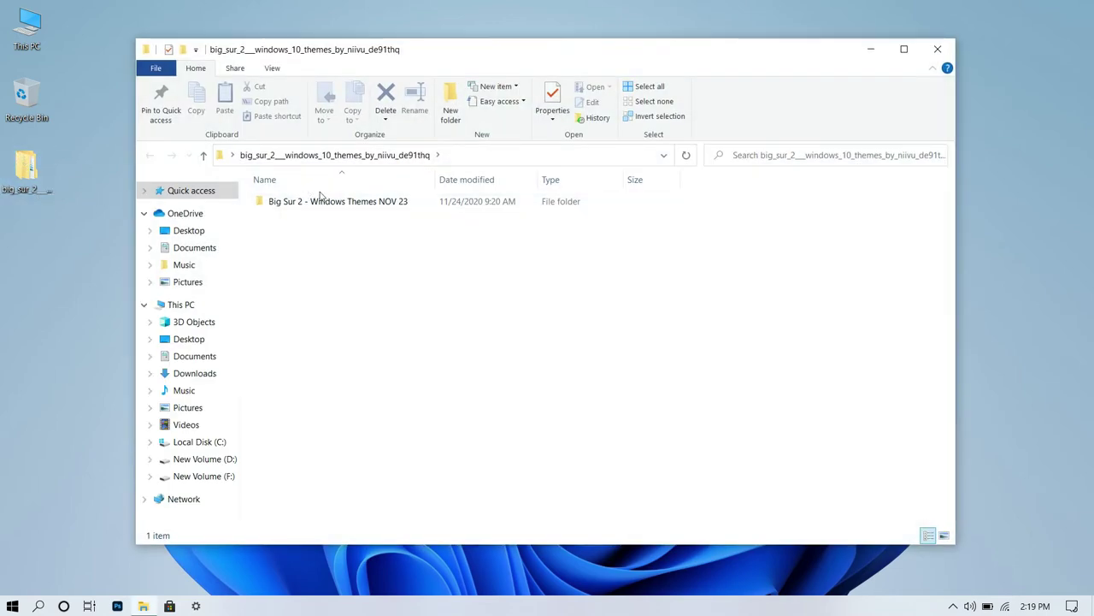
{"action": "left_click", "coordinate": [346, 202]}
{"action": "double_click", "coordinate": [346, 202]}
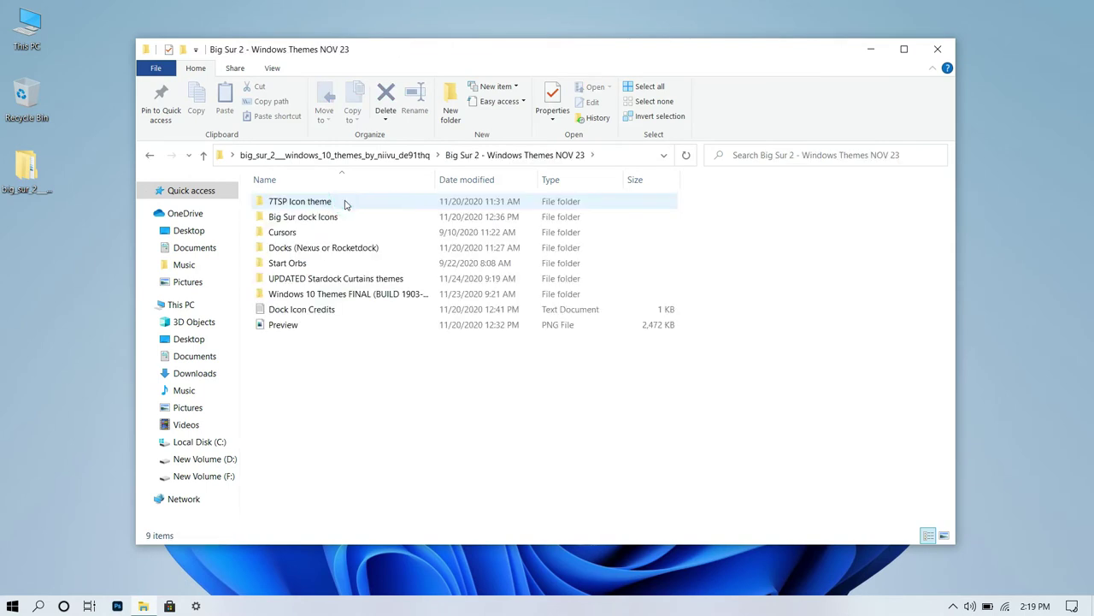
{"action": "double_click", "coordinate": [397, 294]}
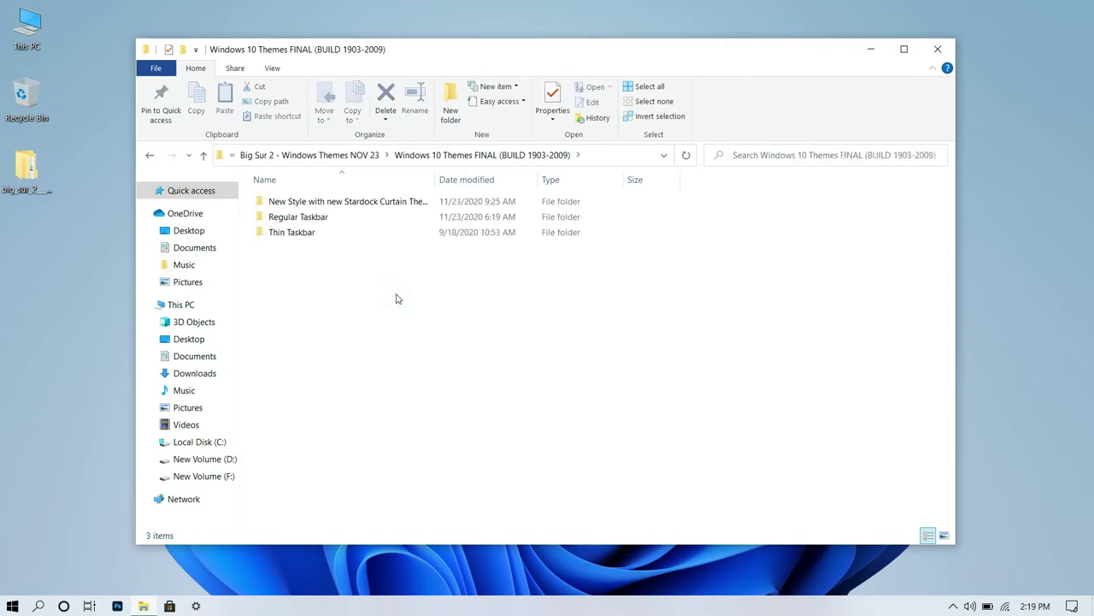
{"action": "double_click", "coordinate": [386, 204]}
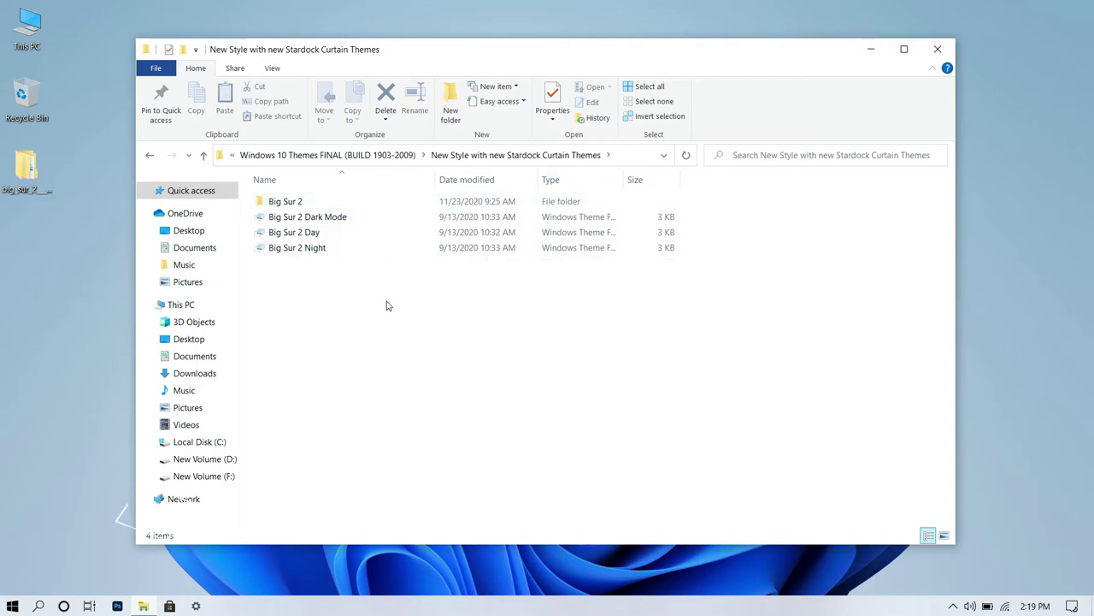
Copy the Big Sur 2 folder together with the Dark Mode, Day and Night theme files
{"action": "left_click_drag", "start_coordinate": [379, 323], "coordinate": [401, 203]}
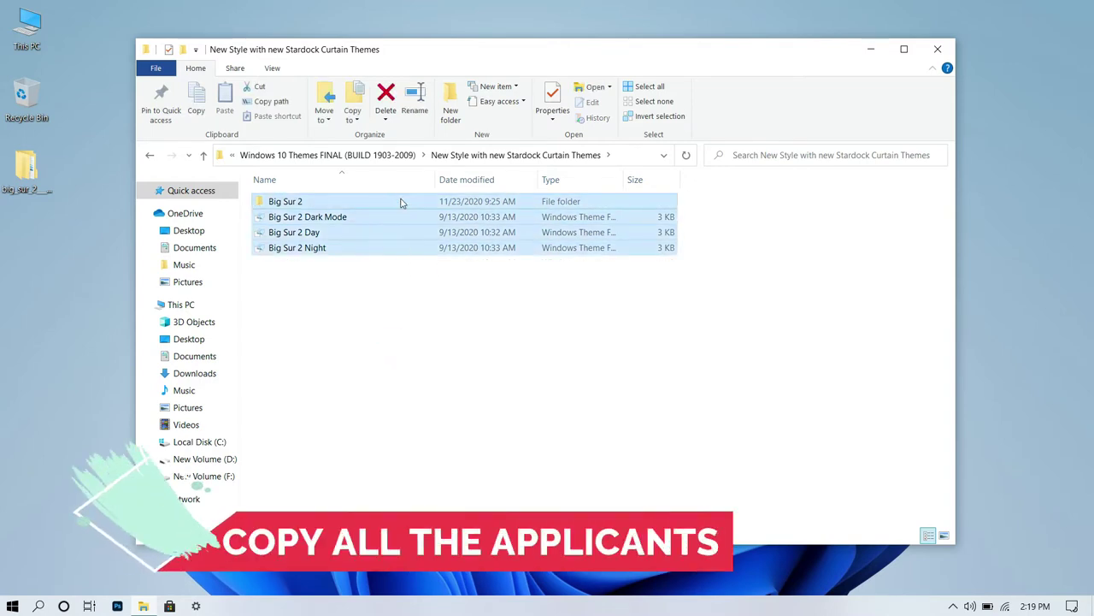
{"action": "right_click", "coordinate": [401, 202]}
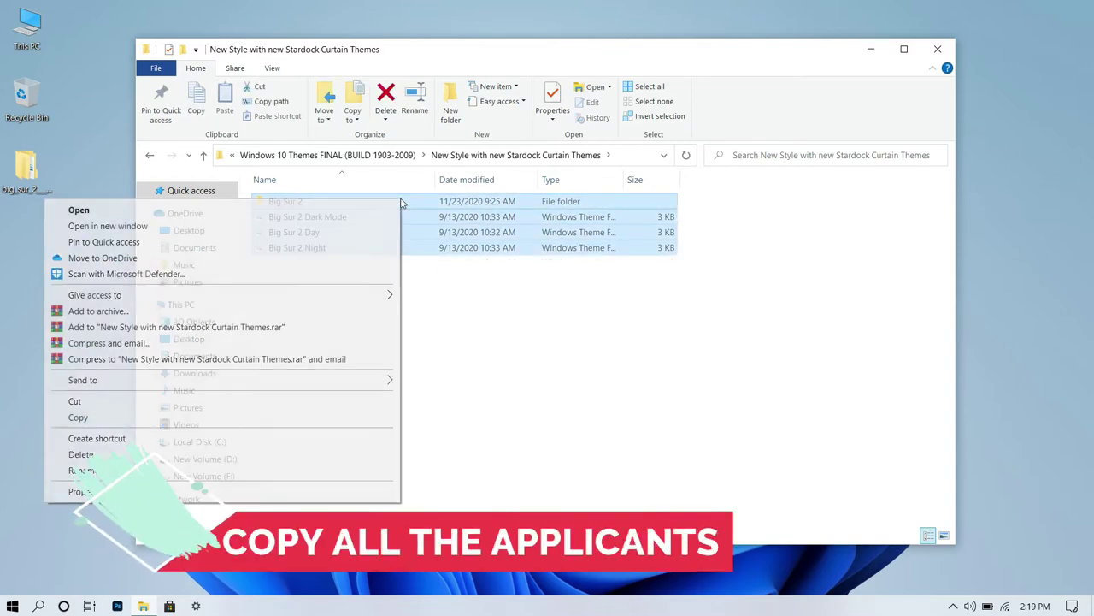
{"action": "left_click", "coordinate": [328, 418]}
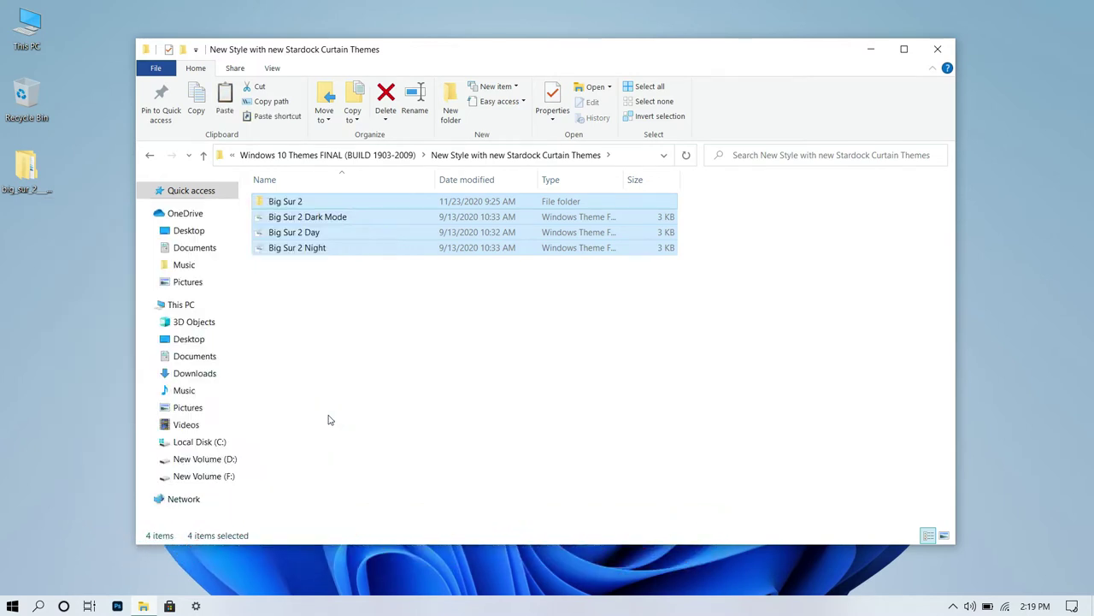
Go to the Themes folder on Local Disk (C:) under Windows > Resources
{"action": "left_click", "coordinate": [224, 304]}
{"action": "double_click", "coordinate": [341, 361]}
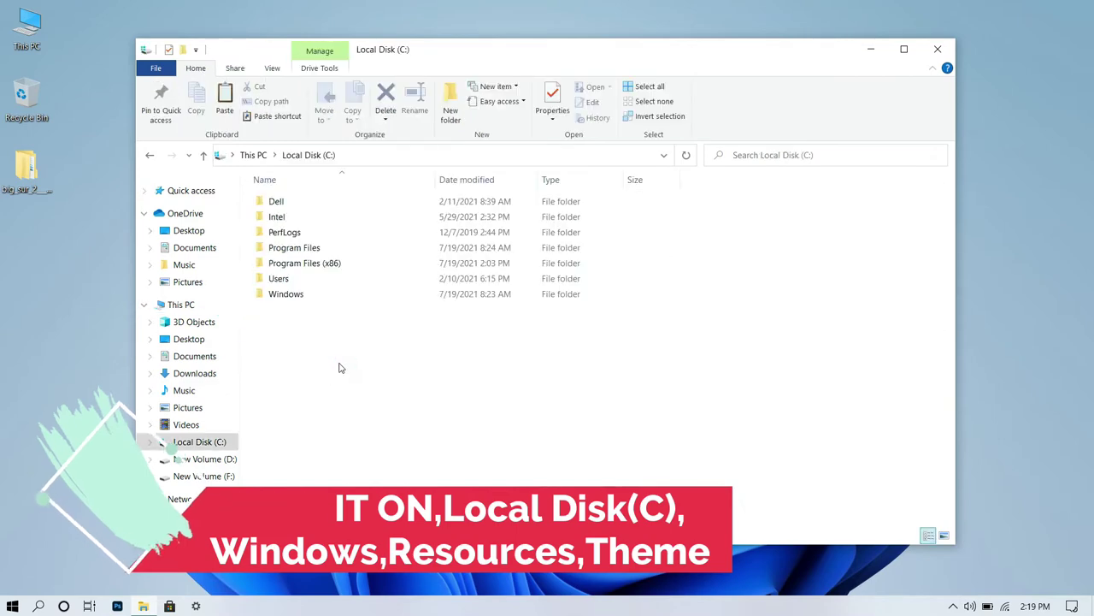
{"action": "double_click", "coordinate": [383, 294]}
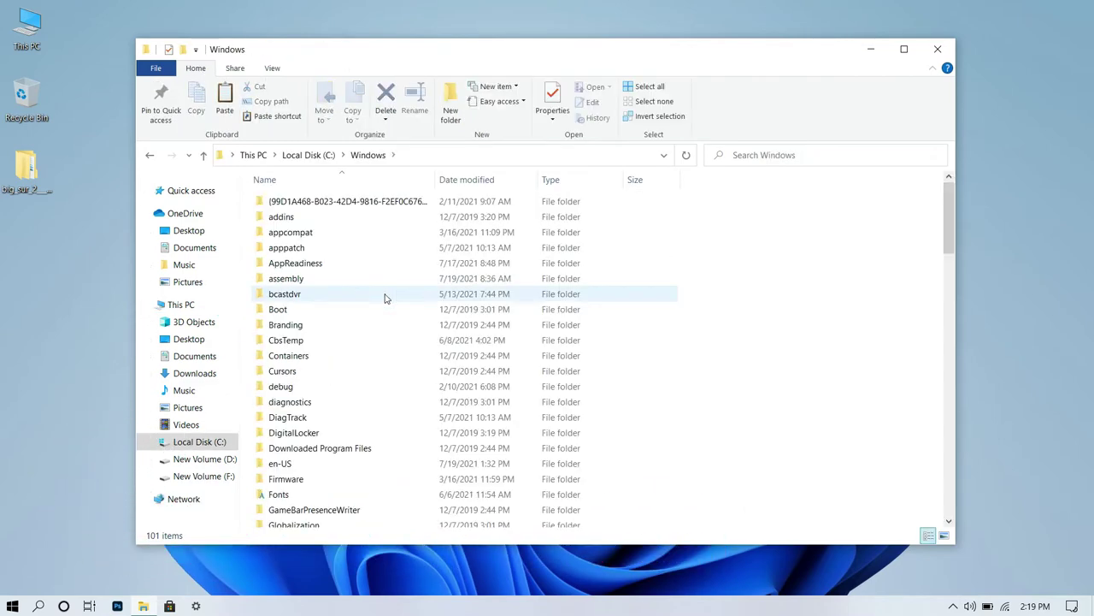
{"action": "scroll", "coordinate": [385, 308], "scroll_direction": "down", "scroll_amount": 15}
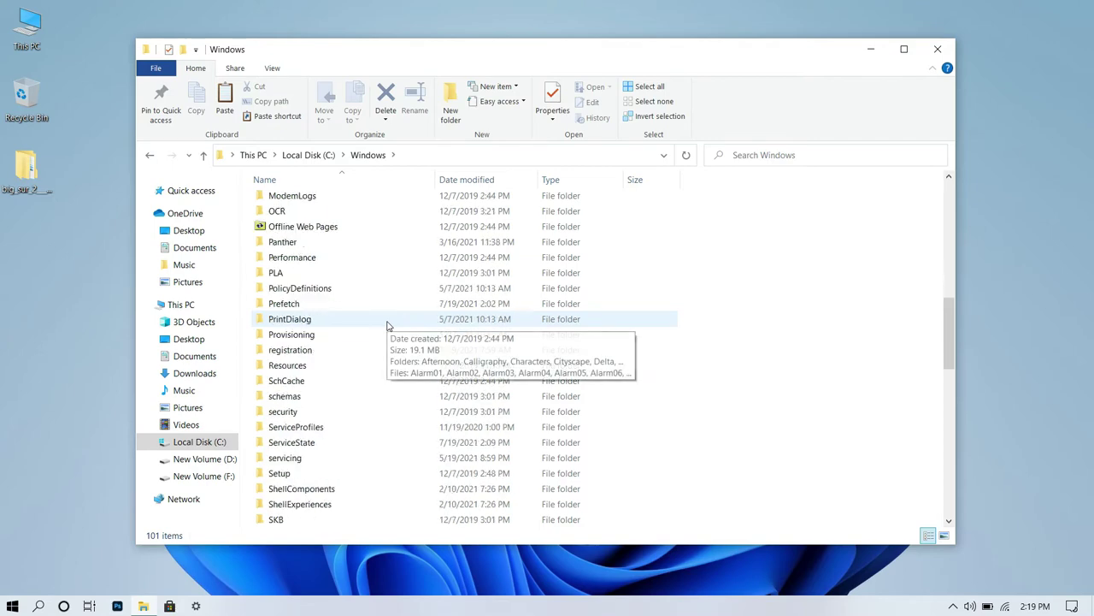
{"action": "scroll", "coordinate": [387, 324], "scroll_direction": "down", "scroll_amount": 1}
{"action": "scroll", "coordinate": [387, 325], "scroll_direction": "down", "scroll_amount": 4}
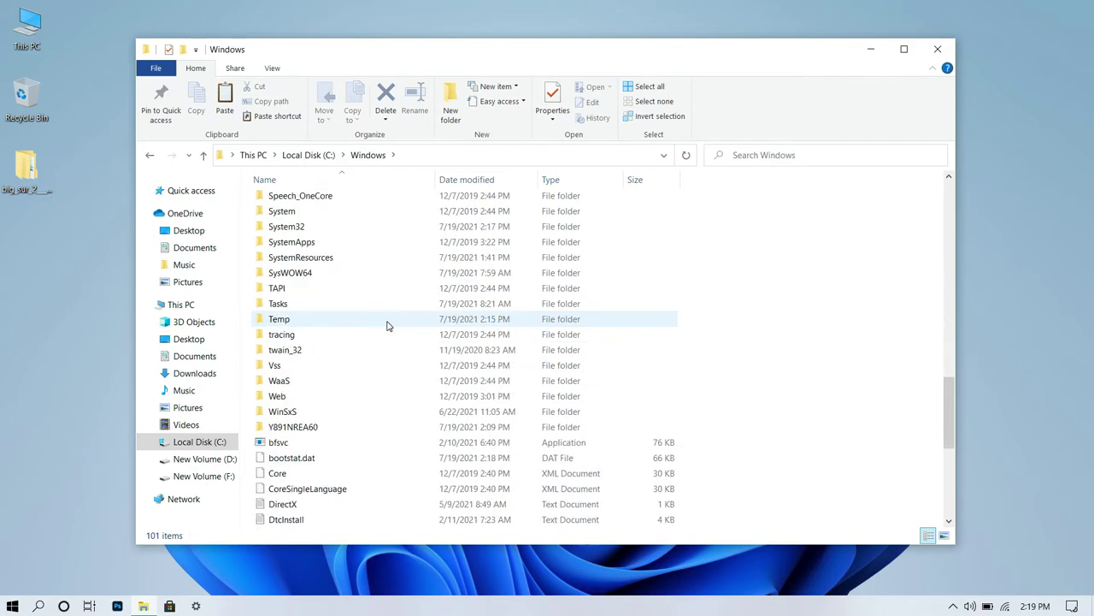
{"action": "scroll", "coordinate": [382, 321], "scroll_direction": "up", "scroll_amount": 5}
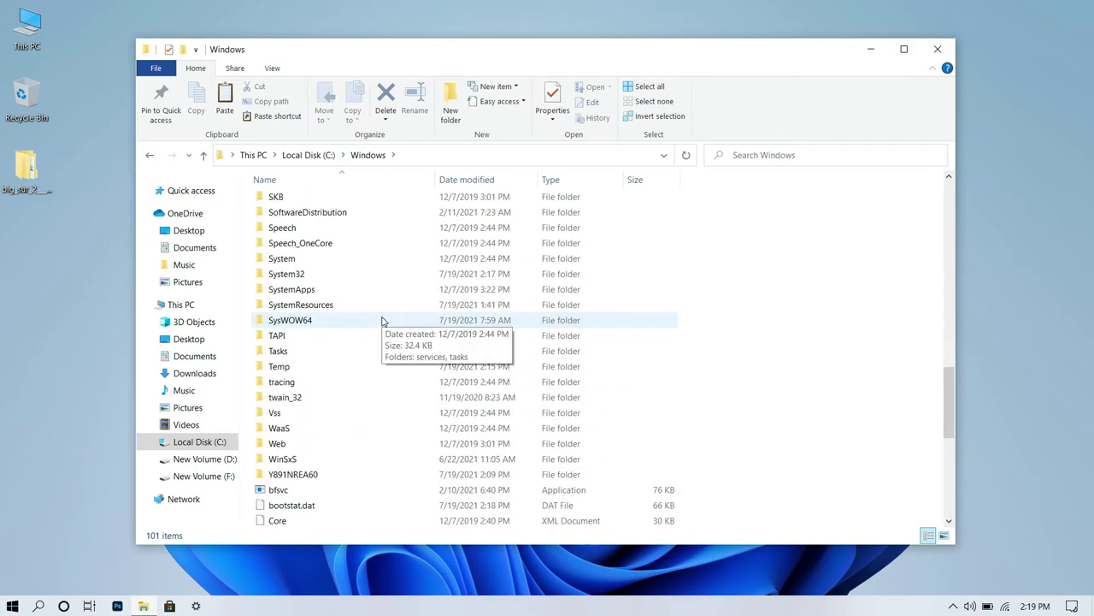
{"action": "scroll", "coordinate": [382, 321], "scroll_direction": "up", "scroll_amount": 1}
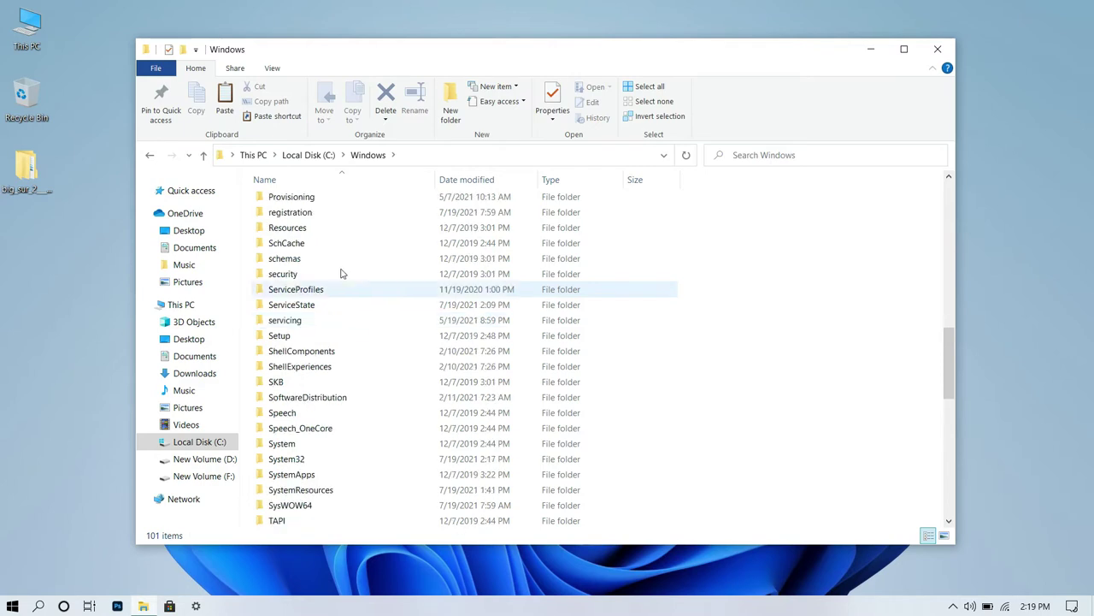
{"action": "double_click", "coordinate": [325, 225]}
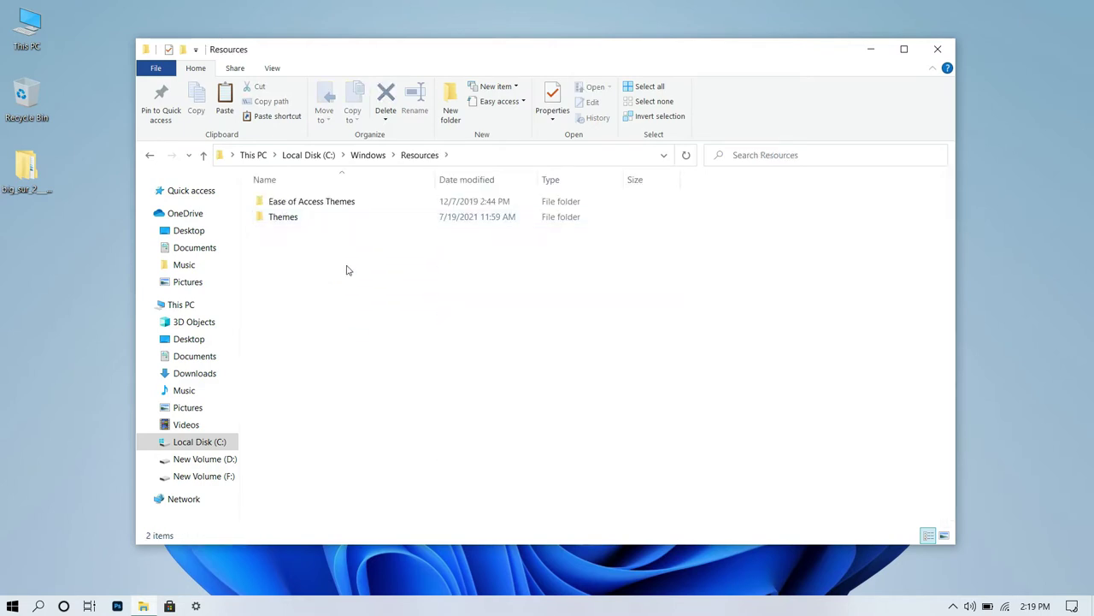
{"action": "left_click", "coordinate": [370, 220]}
{"action": "double_click", "coordinate": [369, 220]}
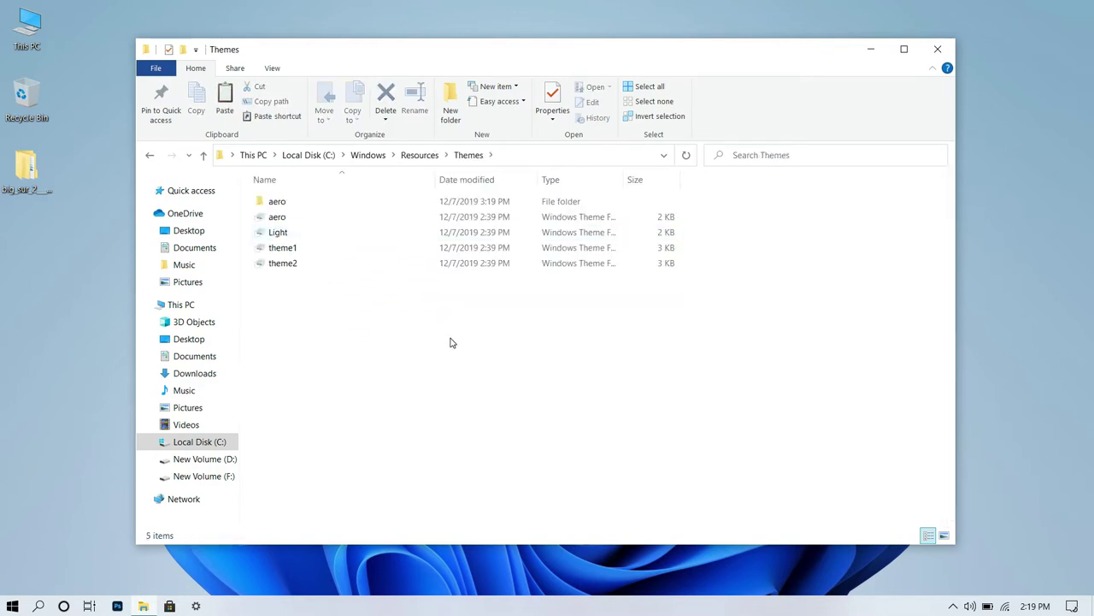
Paste the copied Big Sur 2 folder and theme files into the Themes folder with administrator permission, refresh it and close the window
{"action": "right_click", "coordinate": [453, 343]}
{"action": "left_click", "coordinate": [410, 433]}
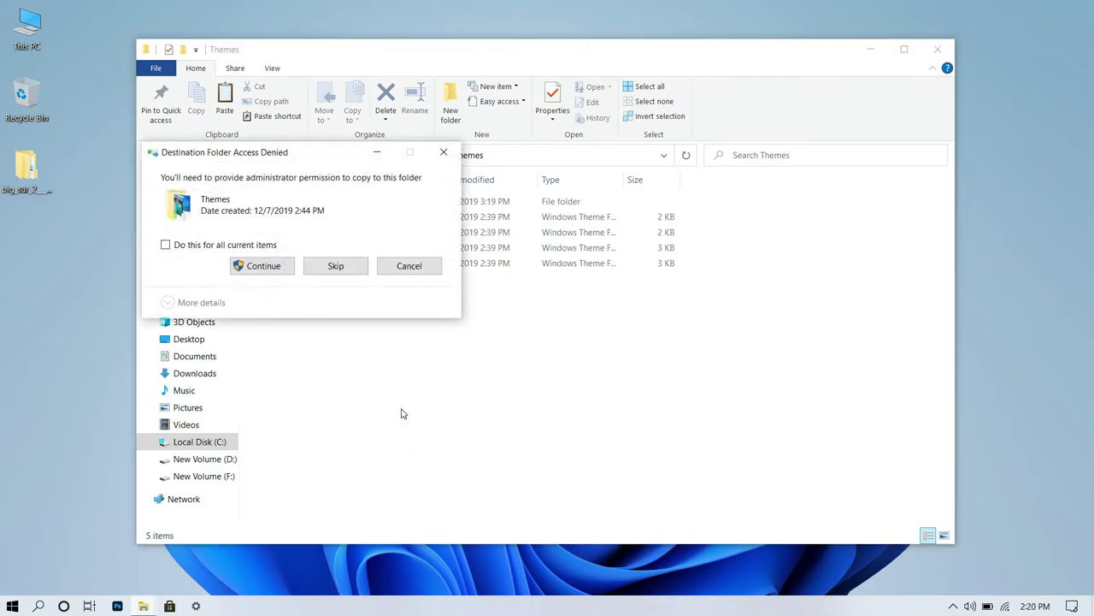
{"action": "left_click", "coordinate": [260, 264]}
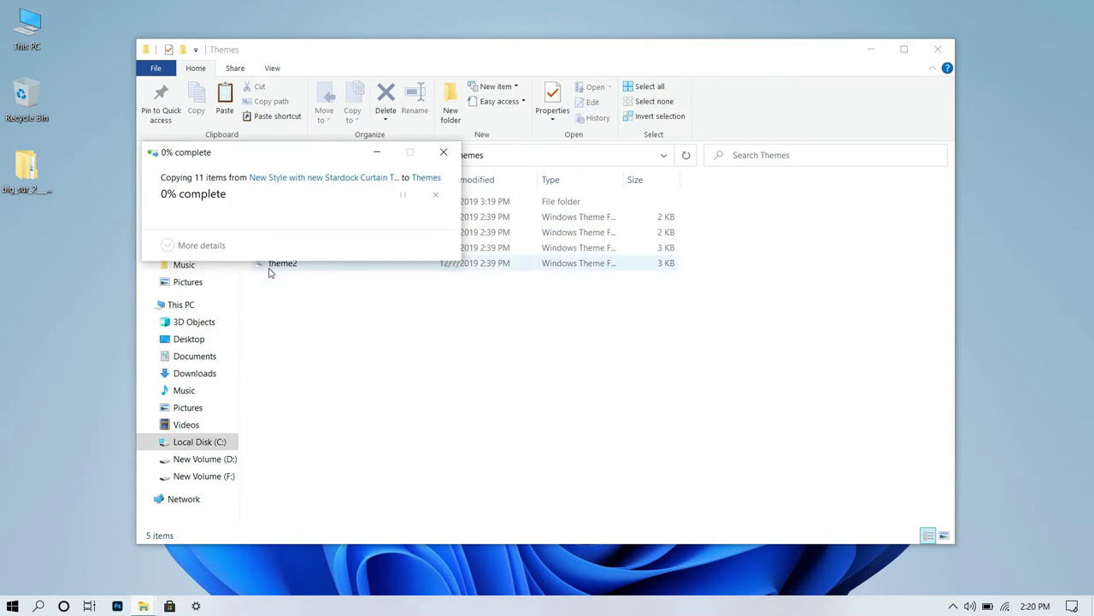
{"action": "right_click", "coordinate": [803, 335]}
{"action": "left_click", "coordinate": [733, 387]}
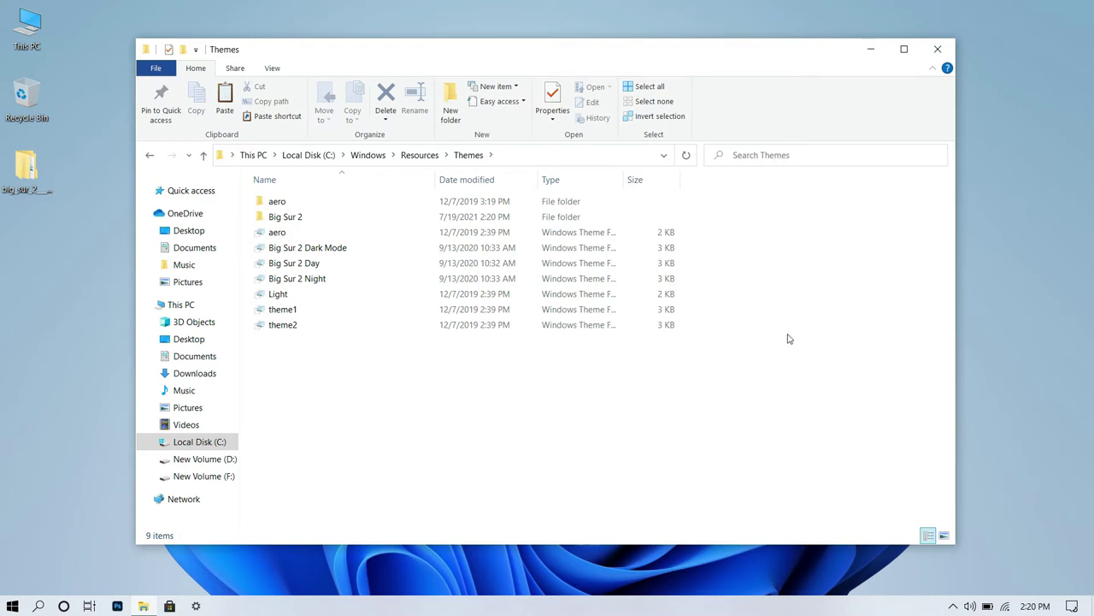
{"action": "left_click", "coordinate": [937, 50]}
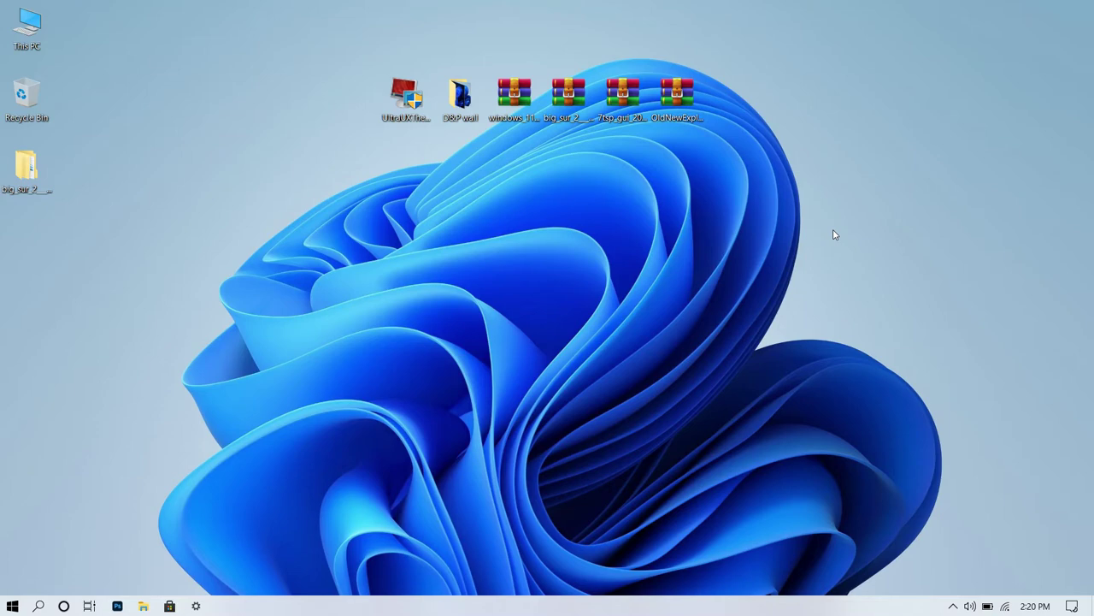
Apply the Big Sur 2 Day theme in the desktop's personalization settings and close Settings
{"action": "right_click", "coordinate": [836, 233]}
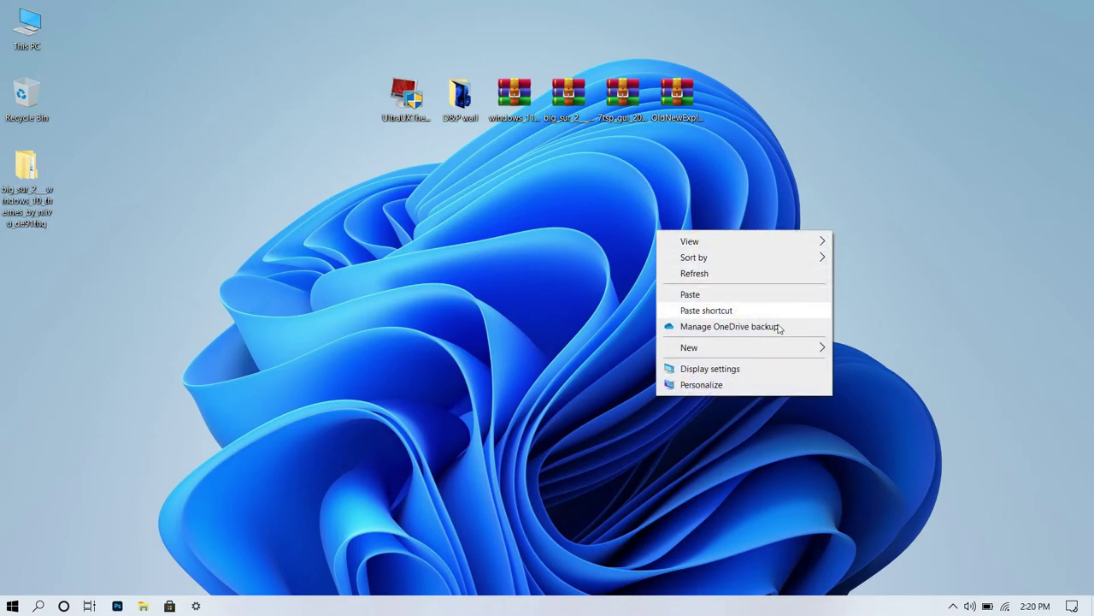
{"action": "left_click", "coordinate": [765, 384]}
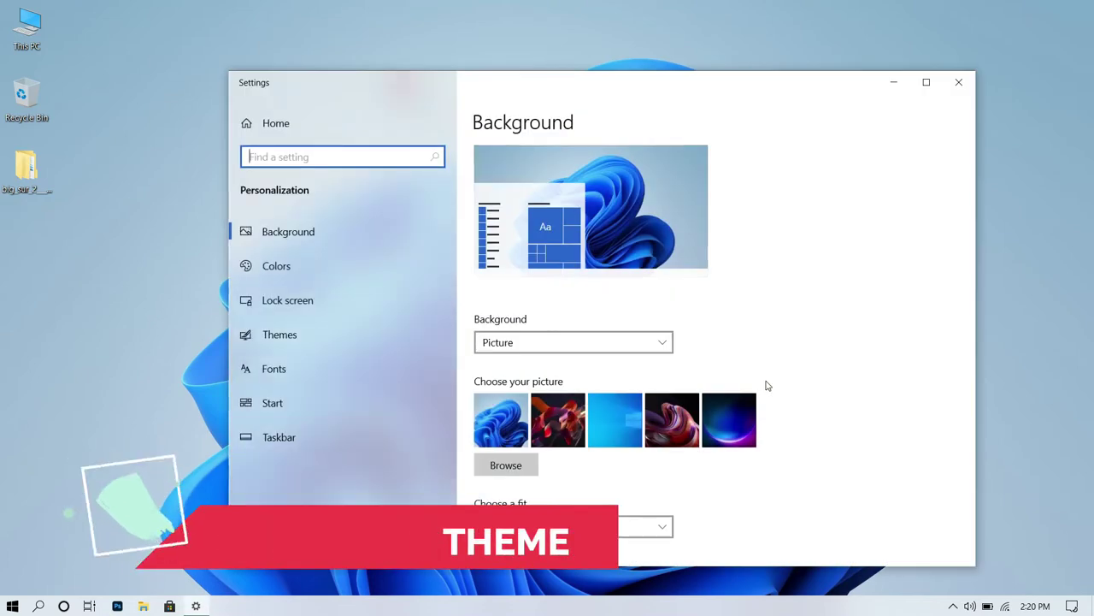
{"action": "left_click", "coordinate": [358, 331]}
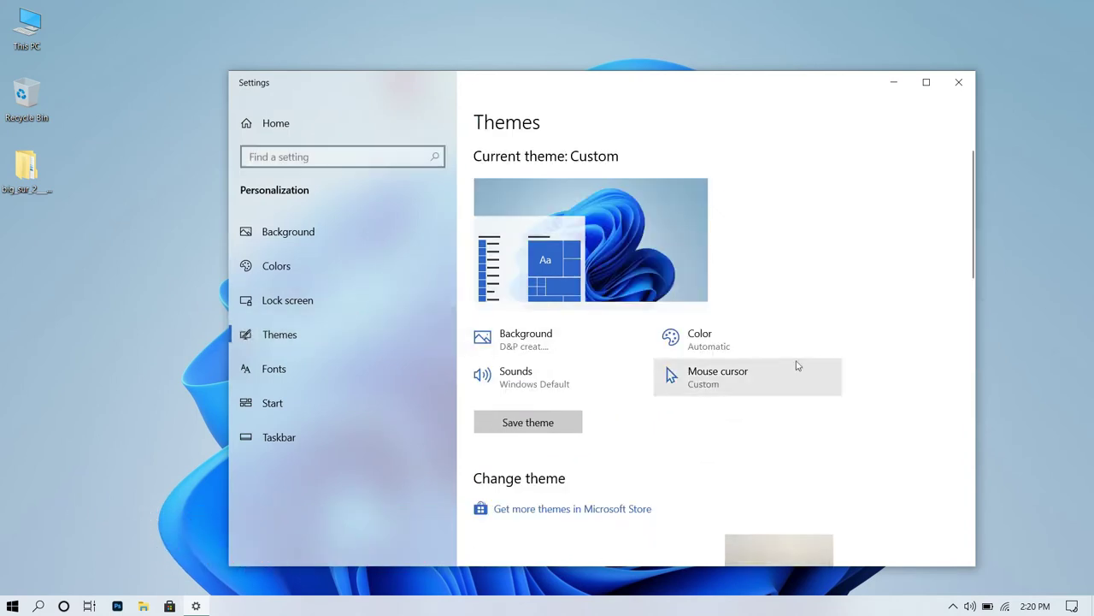
{"action": "scroll", "coordinate": [873, 350], "scroll_direction": "down", "scroll_amount": 5}
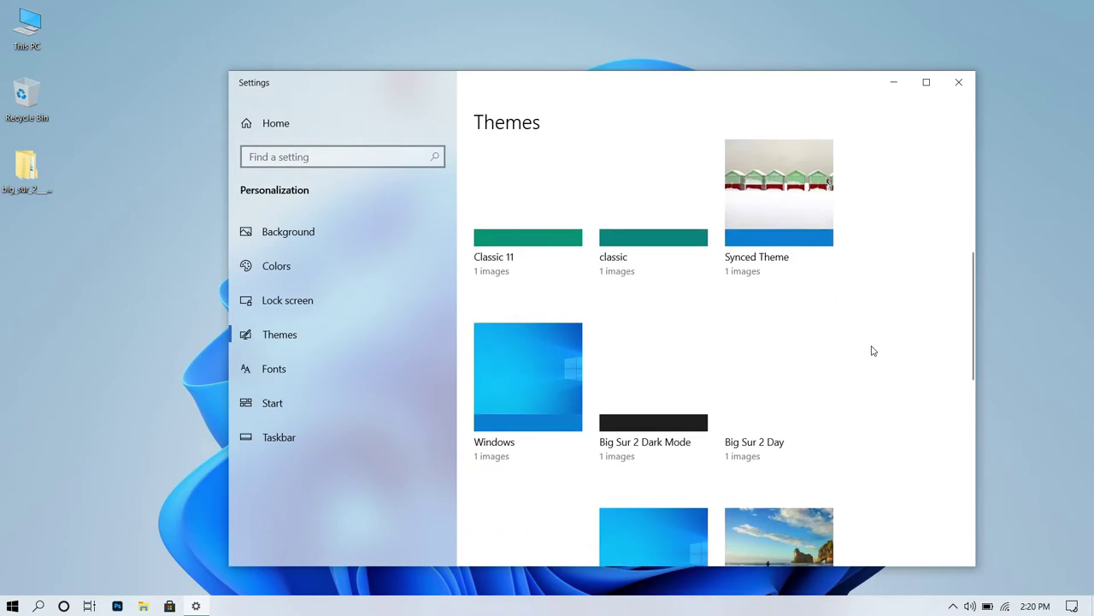
{"action": "left_click", "coordinate": [814, 374]}
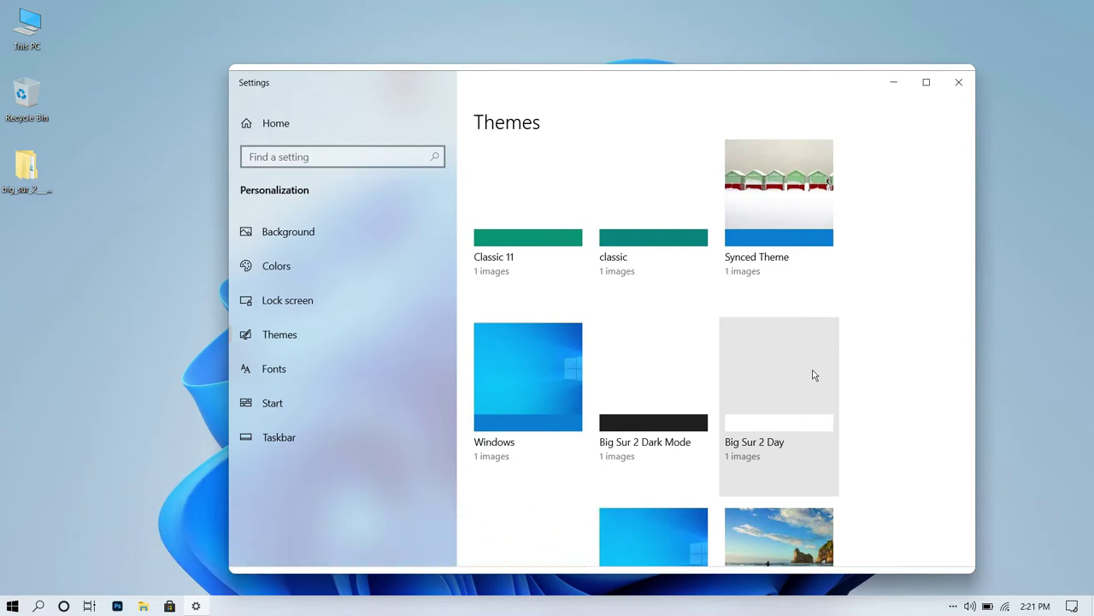
{"action": "left_click", "coordinate": [958, 85]}
Extract the OldNewExplorer archive into its own folder on the desktop, keeping the default extraction options
{"action": "left_click", "coordinate": [690, 99]}
{"action": "right_click", "coordinate": [688, 99]}
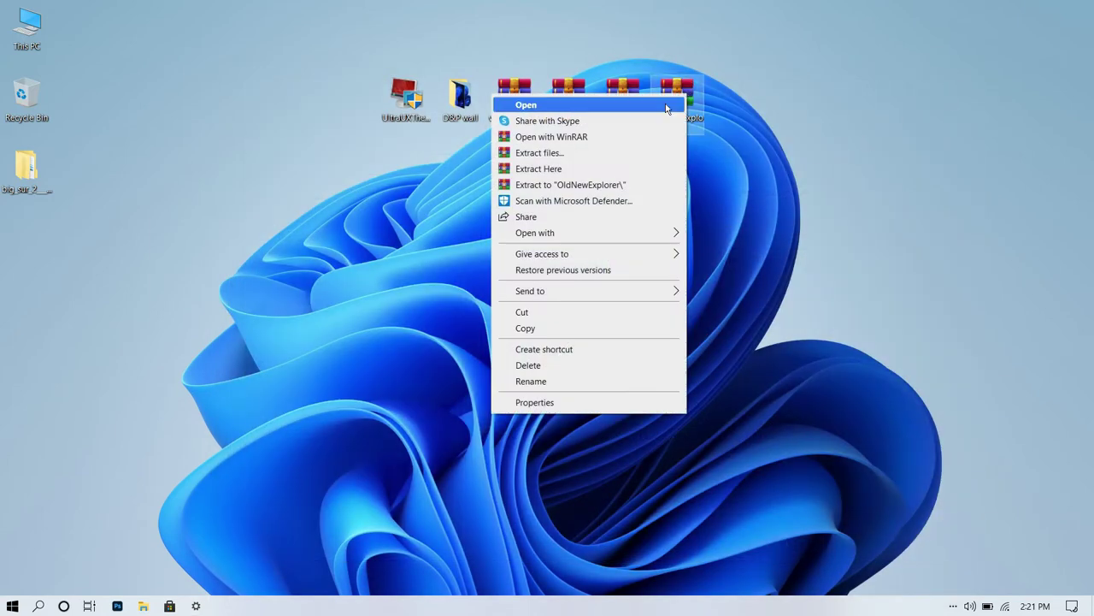
{"action": "left_click", "coordinate": [629, 157]}
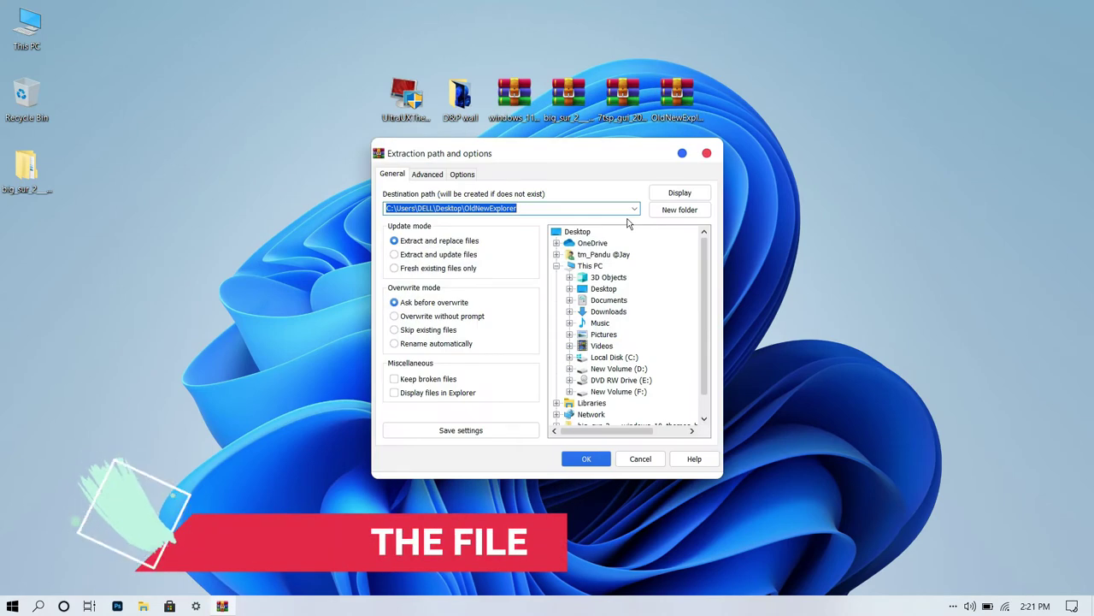
{"action": "left_click", "coordinate": [588, 461]}
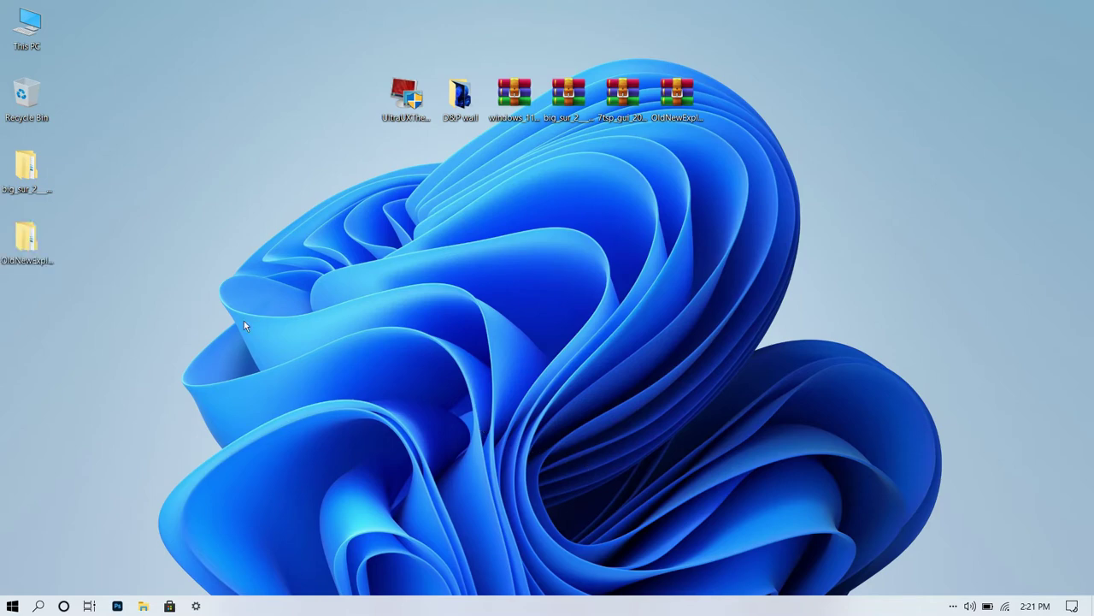
Open the extracted OldNewExplorer folder on the desktop and its inner OldNewExplorer subfolder
{"action": "double_click", "coordinate": [45, 243]}
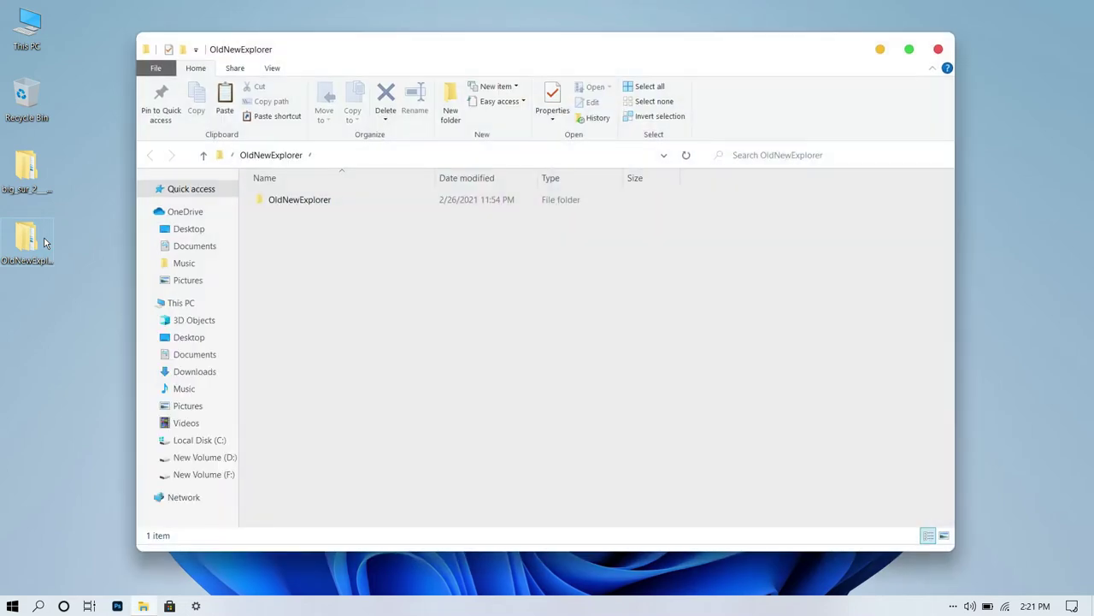
{"action": "left_click", "coordinate": [373, 202]}
{"action": "double_click", "coordinate": [373, 202]}
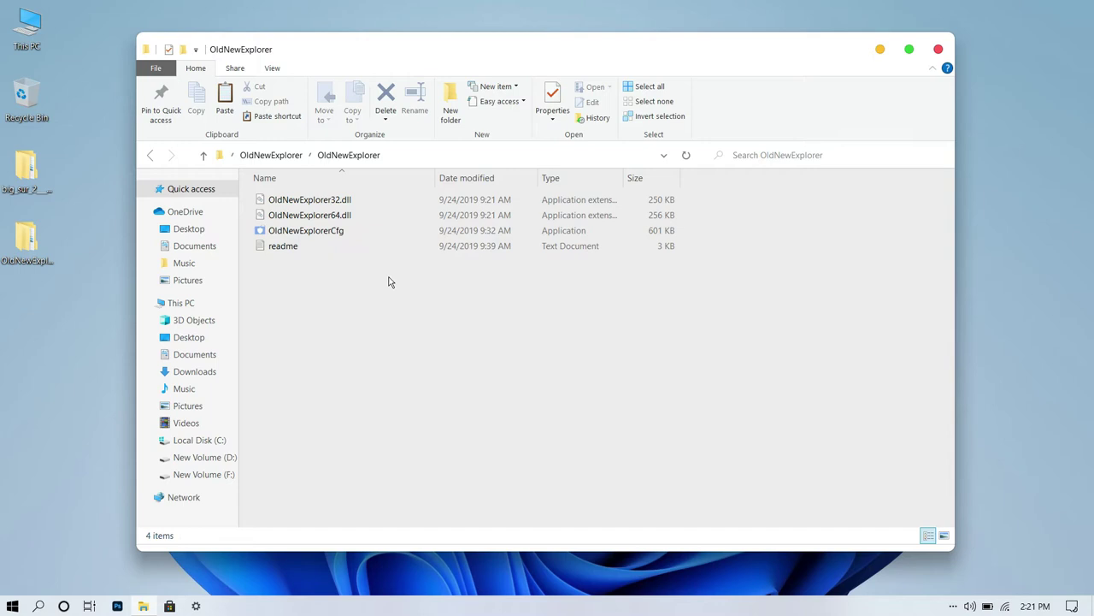
Rename the OldNewExplorerCfg application file as OldNewExplorerCfg.exe
{"action": "left_click", "coordinate": [363, 237]}
{"action": "left_click", "coordinate": [416, 103]}
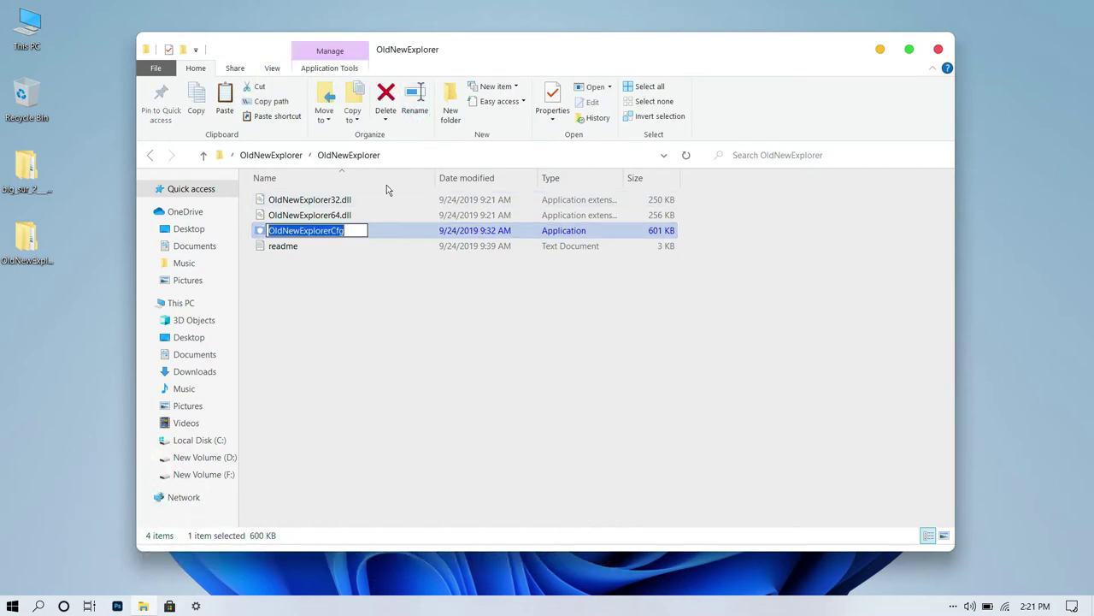
{"action": "left_click", "coordinate": [356, 231]}
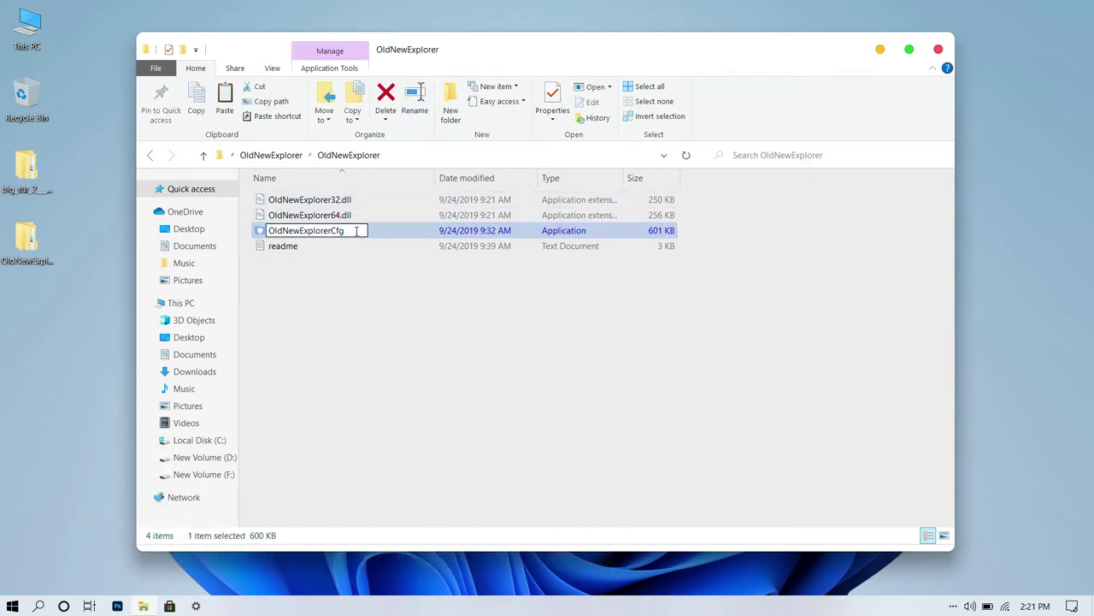
{"action": "type", "text": ".exe"}
{"action": "key", "text": "Return"}
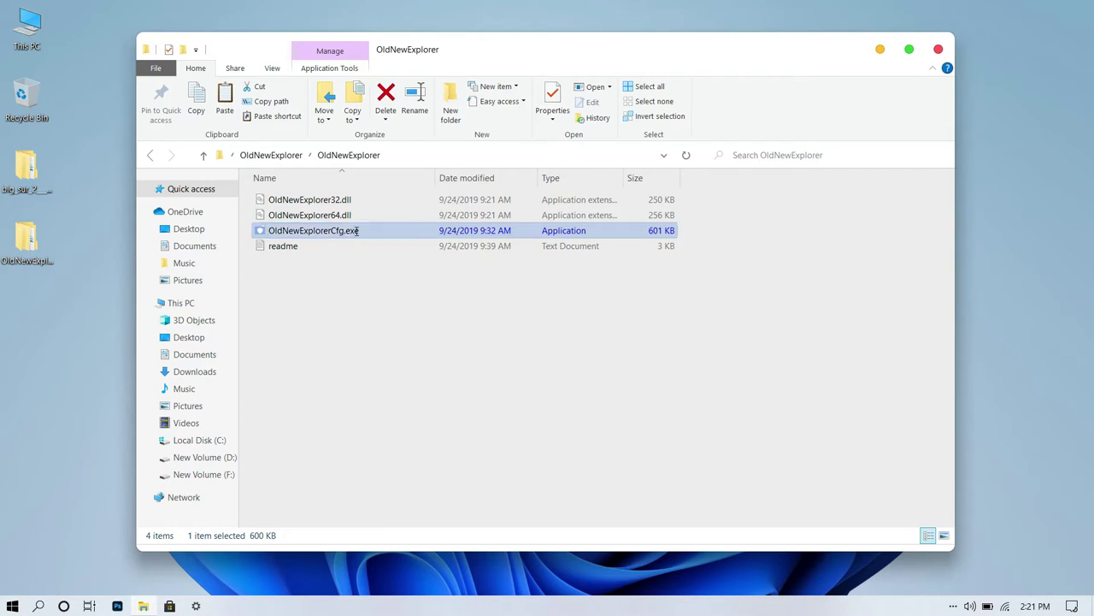
Run OldNewExplorerCfg.exe, install its shell extension with the preset appearance options, and close the configuration and folder windows
{"action": "double_click", "coordinate": [357, 232]}
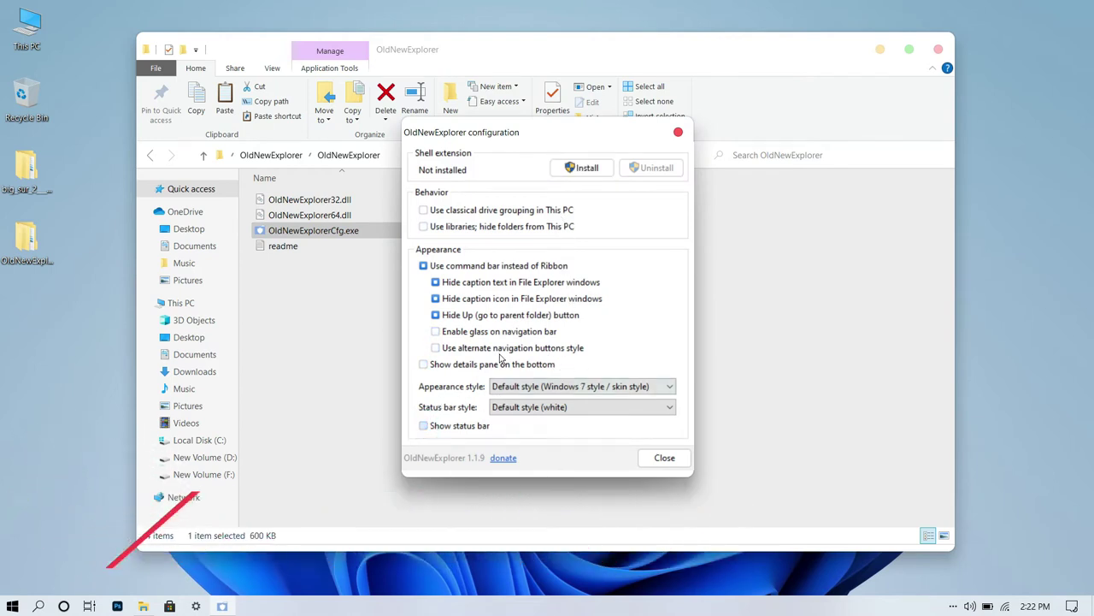
{"action": "left_click", "coordinate": [587, 168]}
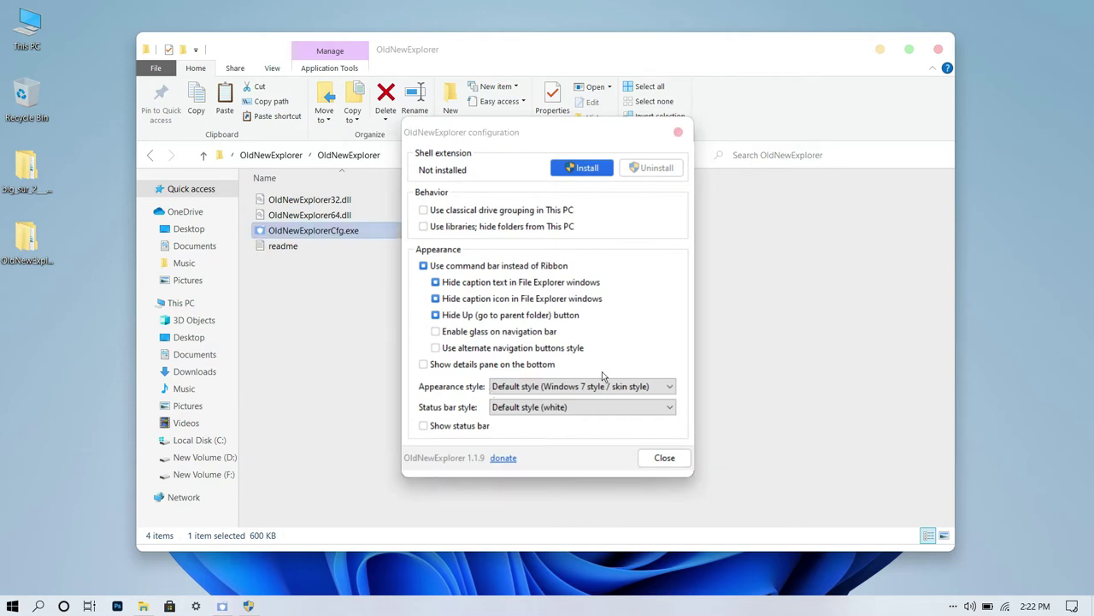
{"action": "left_click", "coordinate": [660, 456]}
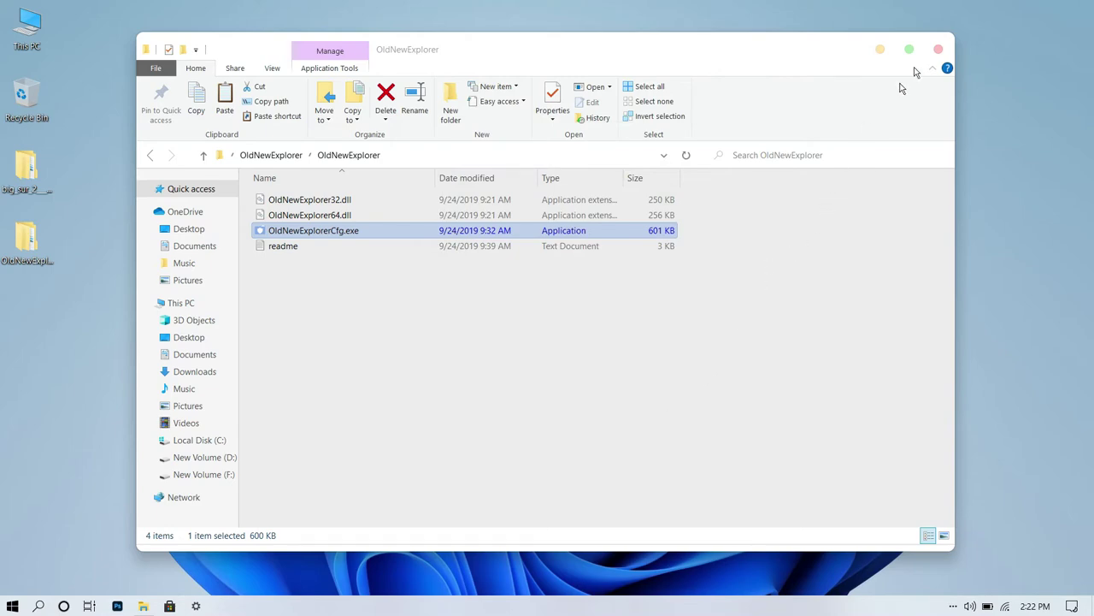
{"action": "left_click", "coordinate": [938, 48]}
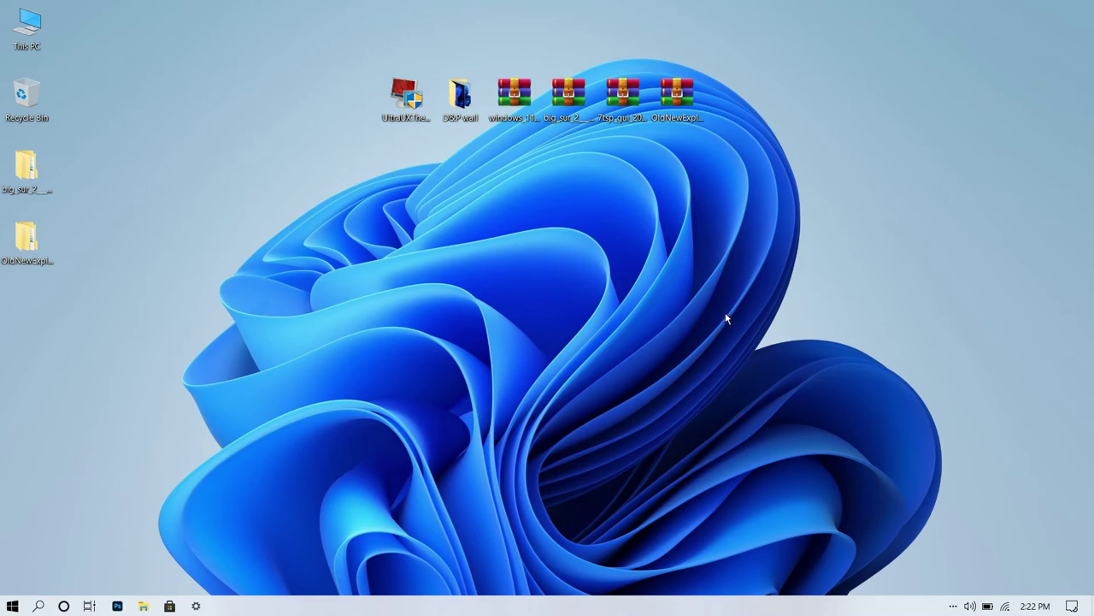
Extract the windows_11_icon_themes archive into its own folder on the desktop, keeping the default extraction options
{"action": "right_click", "coordinate": [517, 115]}
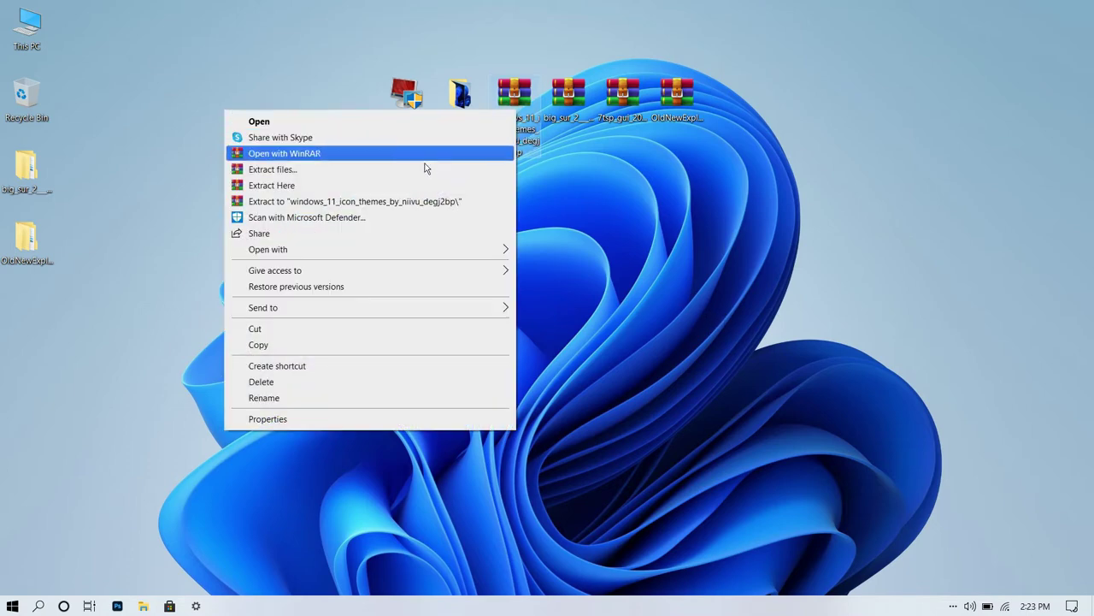
{"action": "left_click", "coordinate": [414, 175]}
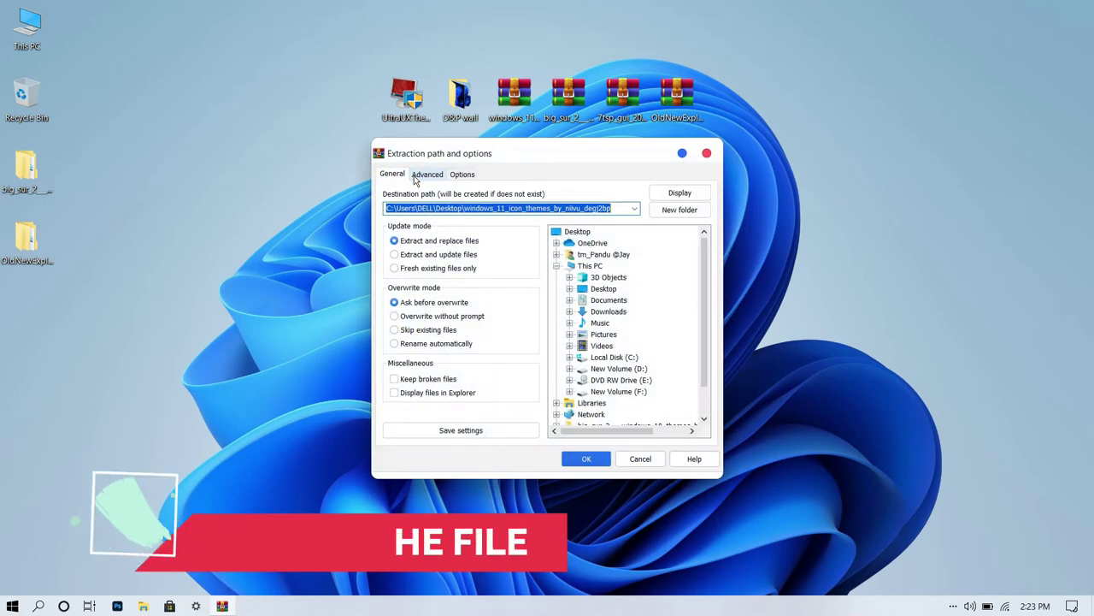
{"action": "left_click", "coordinate": [582, 459]}
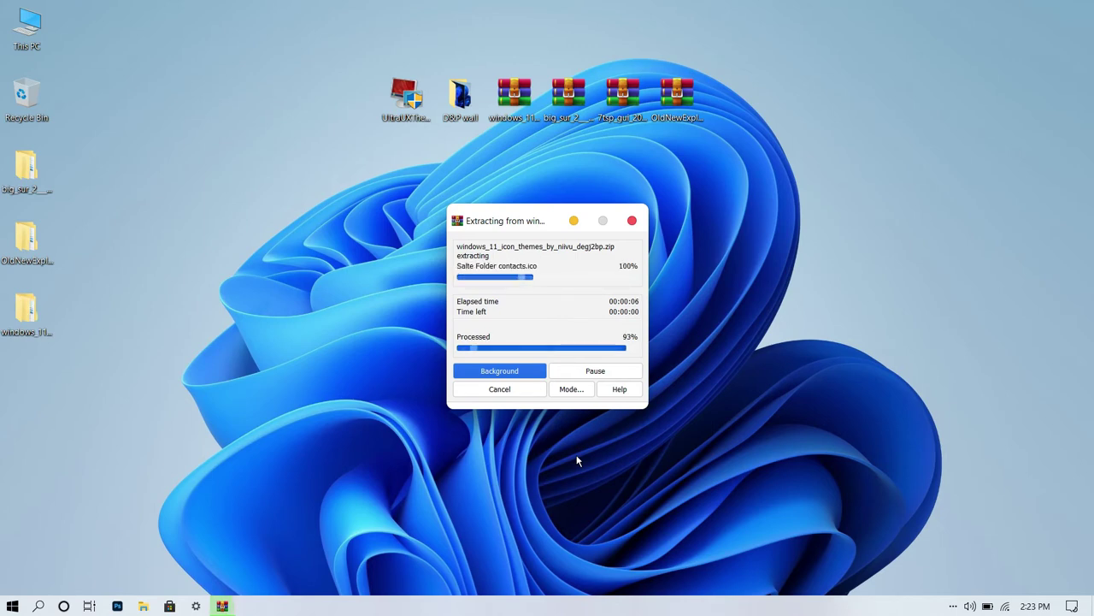
In the extracted icon themes folder, open Windows 11 Icons Theme and its 7TSP Themes for Windows 10 1903 and higher subfolder
{"action": "left_click", "coordinate": [32, 309]}
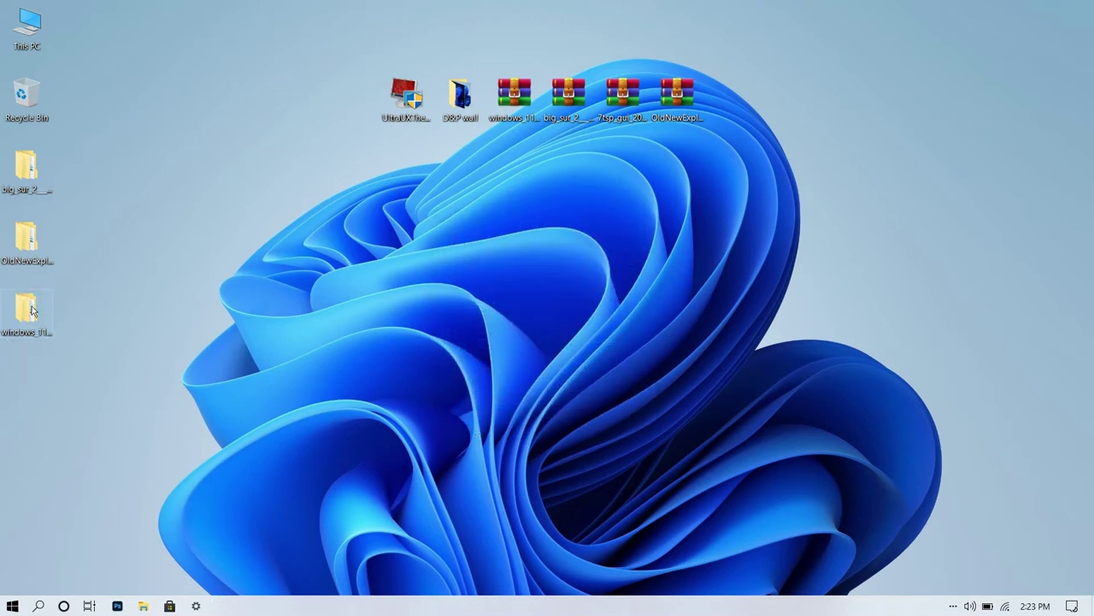
{"action": "double_click", "coordinate": [31, 311]}
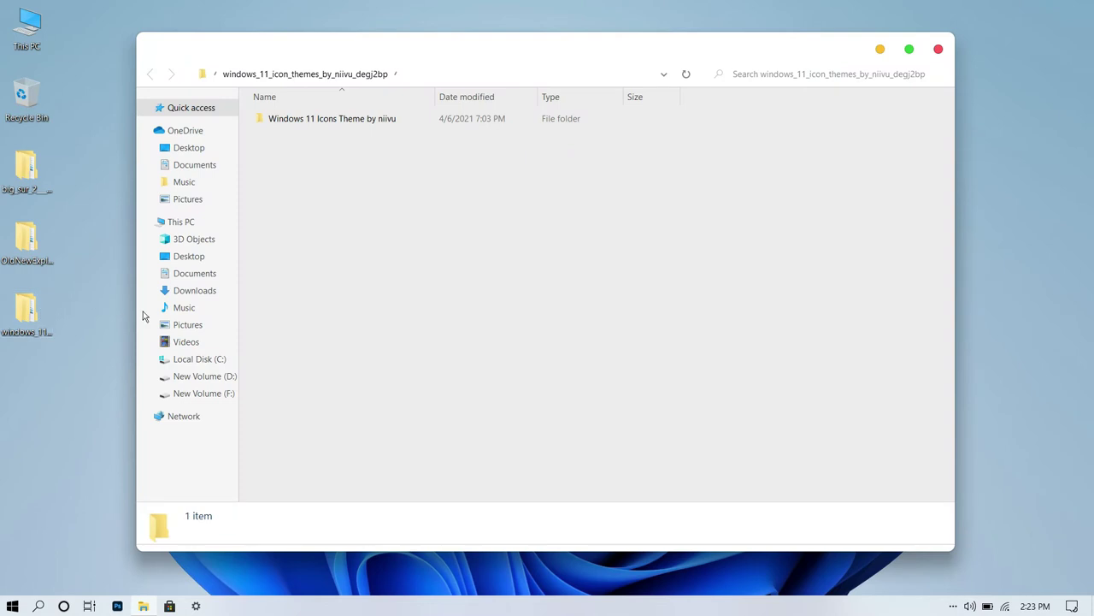
{"action": "double_click", "coordinate": [436, 124]}
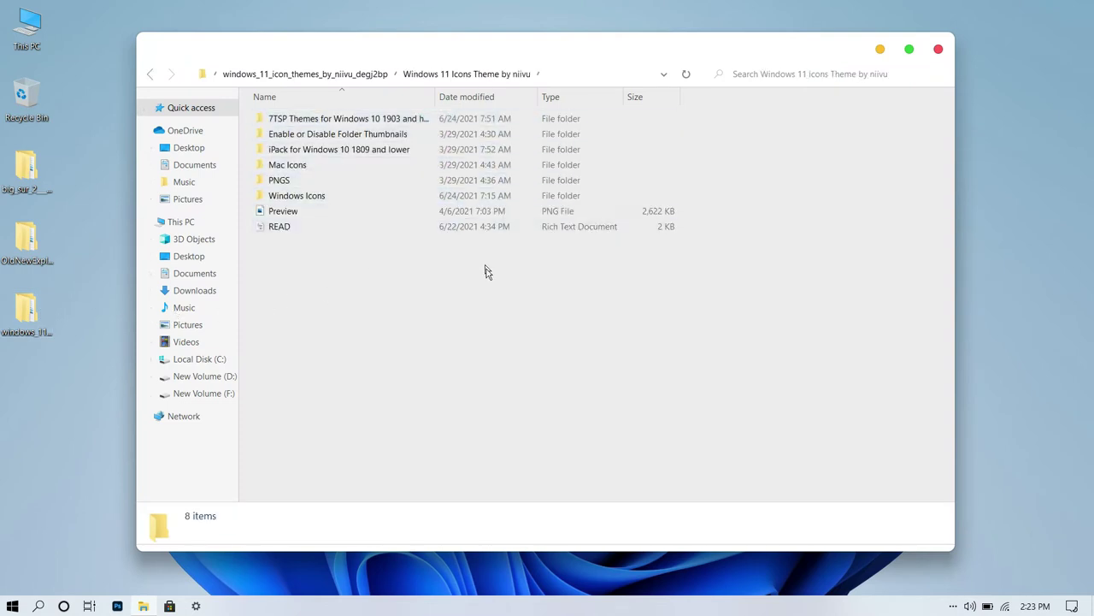
{"action": "double_click", "coordinate": [451, 118]}
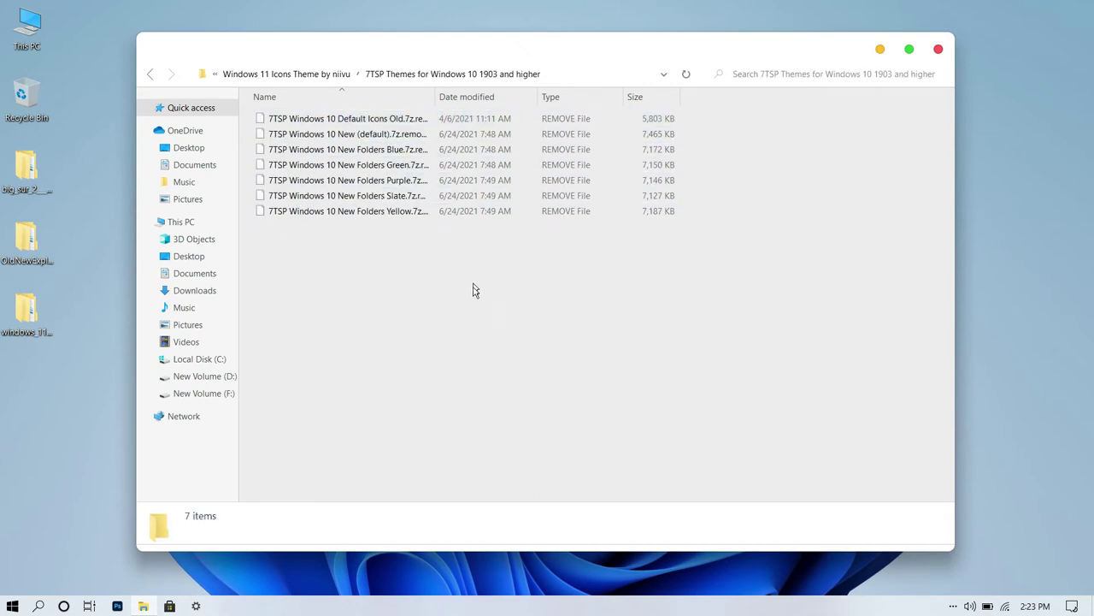
Strip the .remove extension so the file is named 7TSP Windows 10 New (default).7z, accepting the extension change
{"action": "left_click", "coordinate": [430, 134]}
{"action": "key", "text": "F2"}
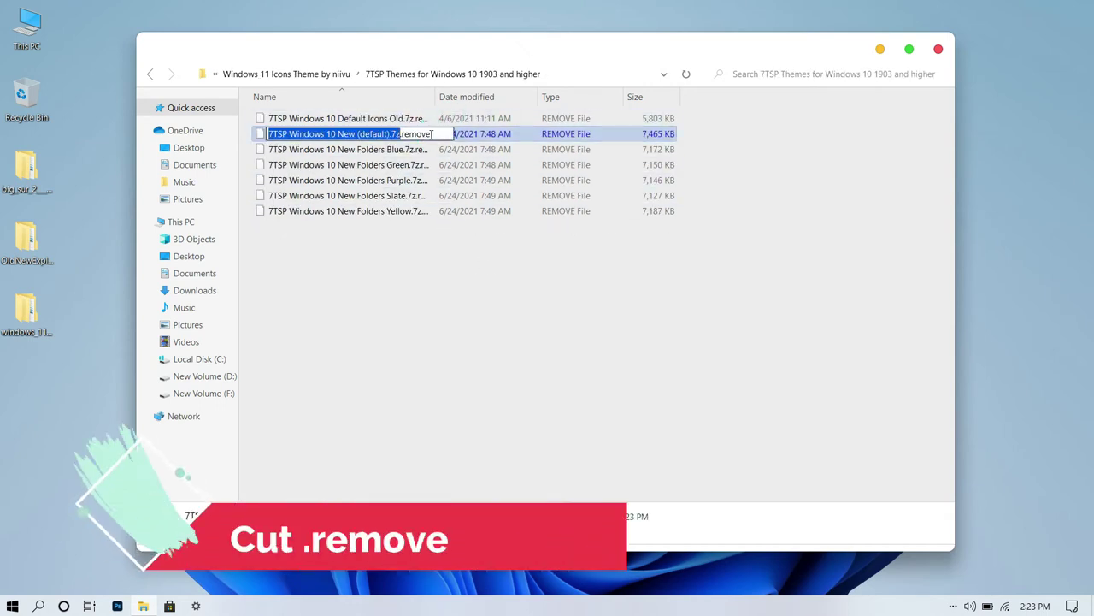
{"action": "left_click", "coordinate": [431, 134]}
{"action": "key", "text": "BackSpace"}
{"action": "key", "text": "BackSpace"}
{"action": "key", "text": "BackSpace"}
{"action": "key", "text": "BackSpace"}
{"action": "key", "text": "BackSpace"}
{"action": "key", "text": "BackSpace"}
{"action": "key", "text": "BackSpace"}
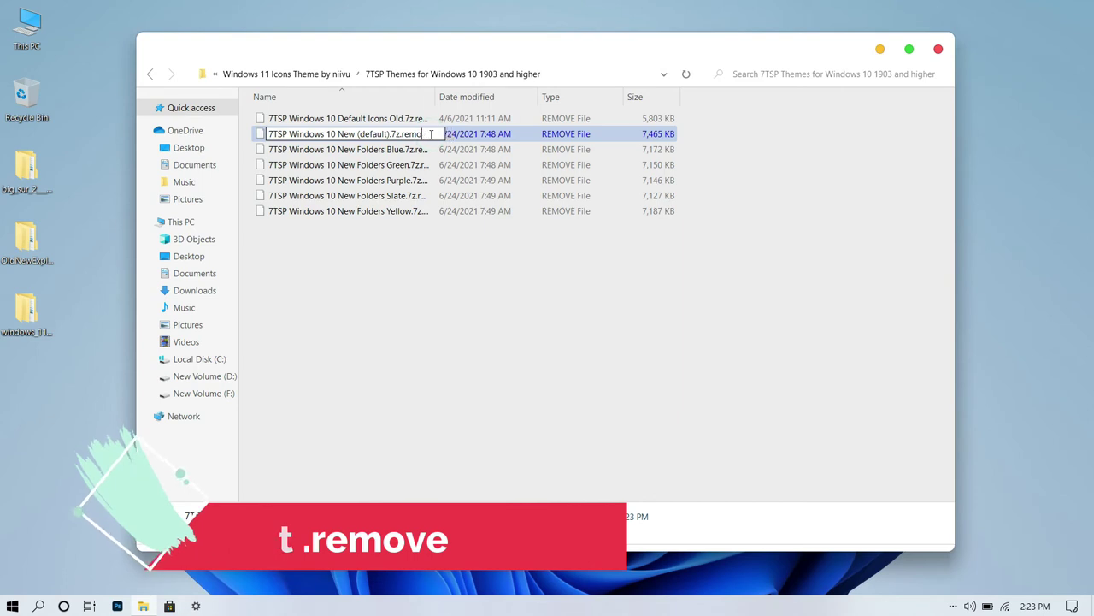
{"action": "key", "text": "BackSpace"}
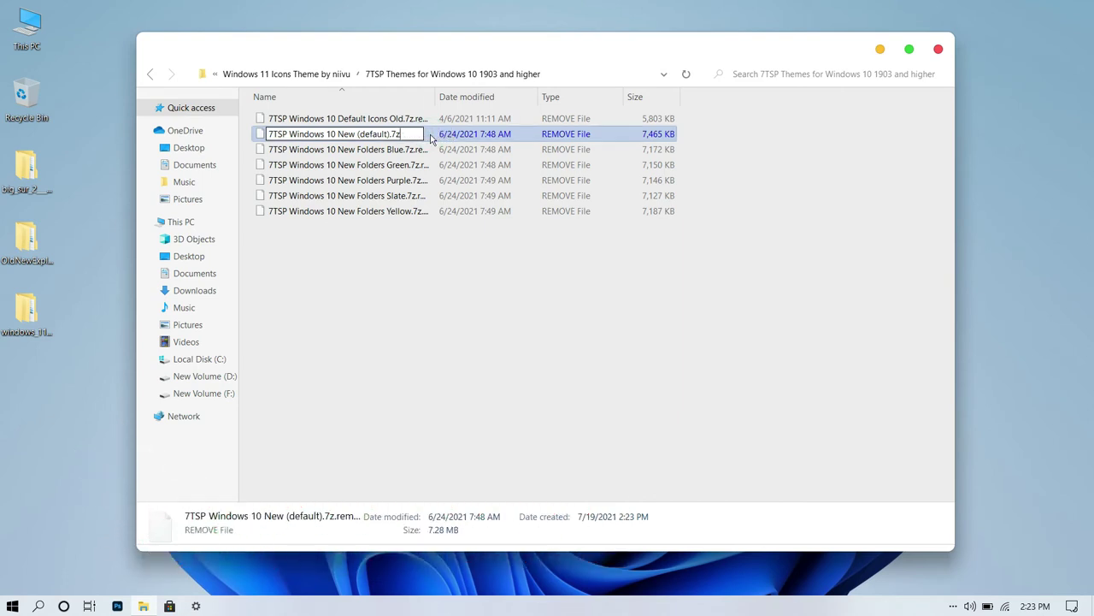
{"action": "key", "text": "Return"}
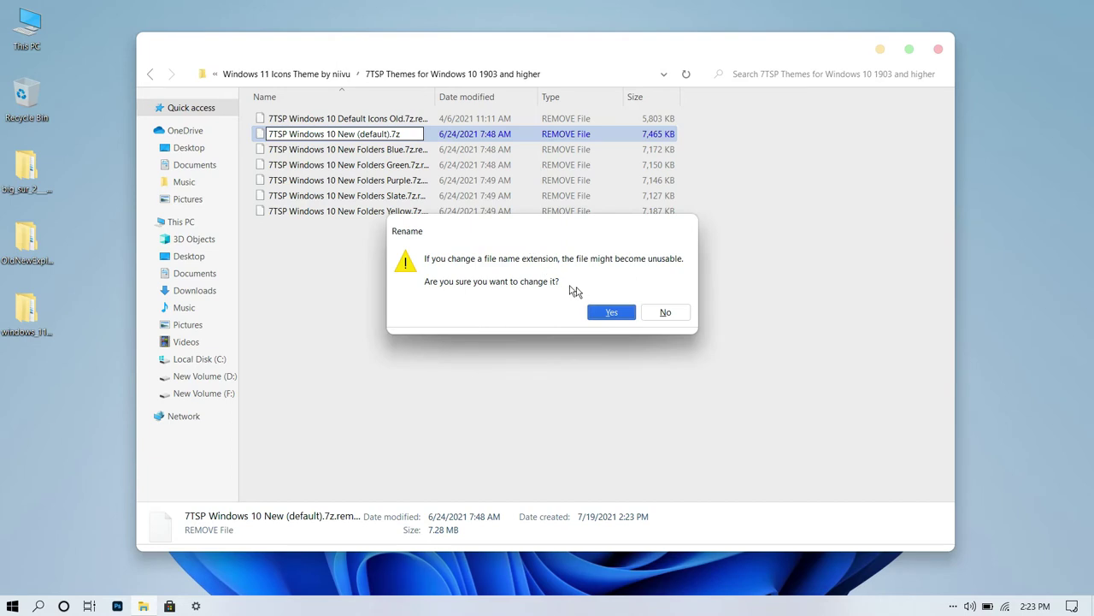
{"action": "left_click", "coordinate": [609, 312]}
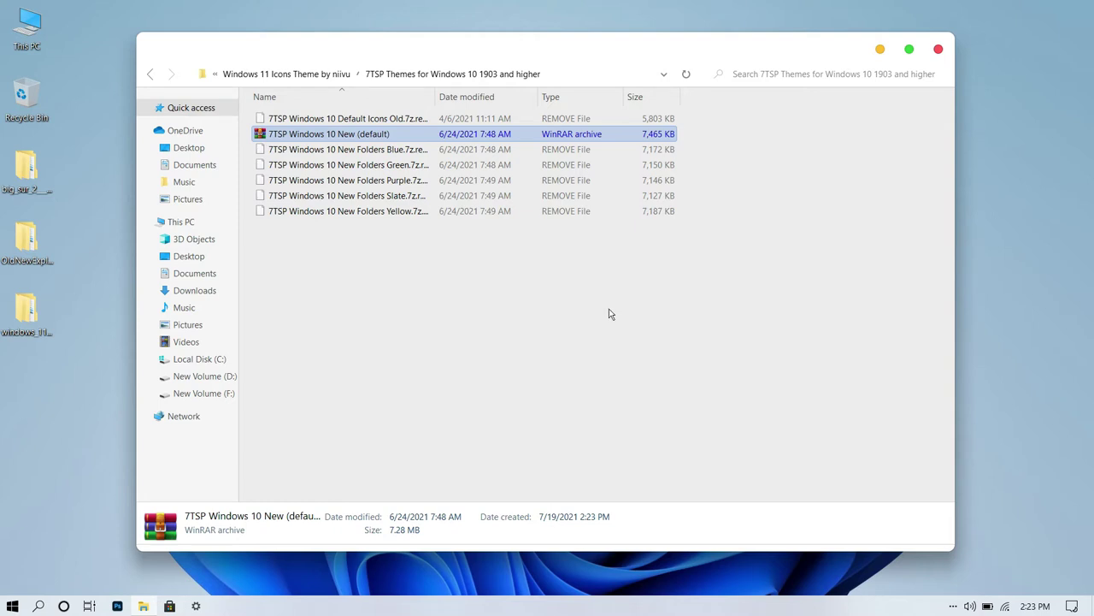
Refresh the 7TSP Themes for Windows 10 1903 and higher folder and close its window
{"action": "right_click", "coordinate": [700, 377]}
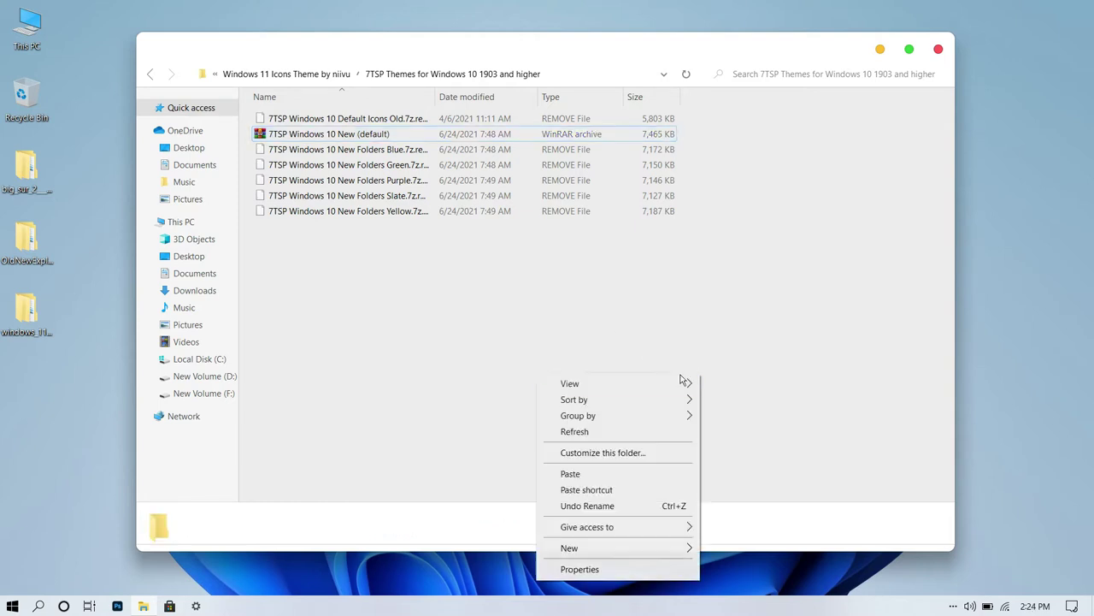
{"action": "left_click", "coordinate": [637, 431]}
{"action": "left_click", "coordinate": [938, 49]}
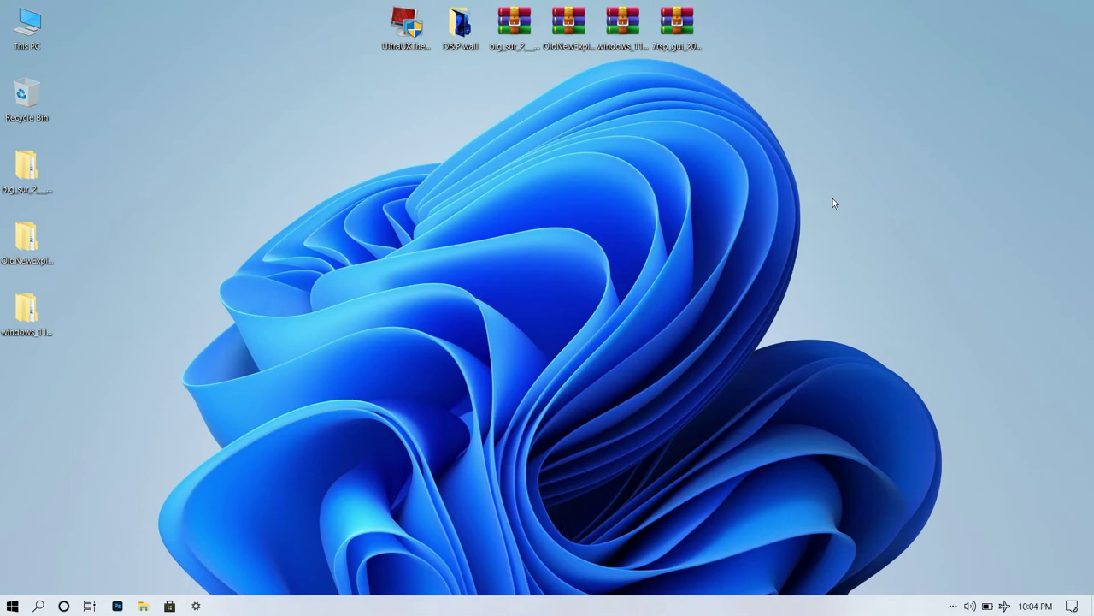
Extract the 7tsp_gui_2019_edition archive into its own folder on the desktop, keeping the default extraction options
{"action": "left_click", "coordinate": [678, 28]}
{"action": "right_click", "coordinate": [680, 31]}
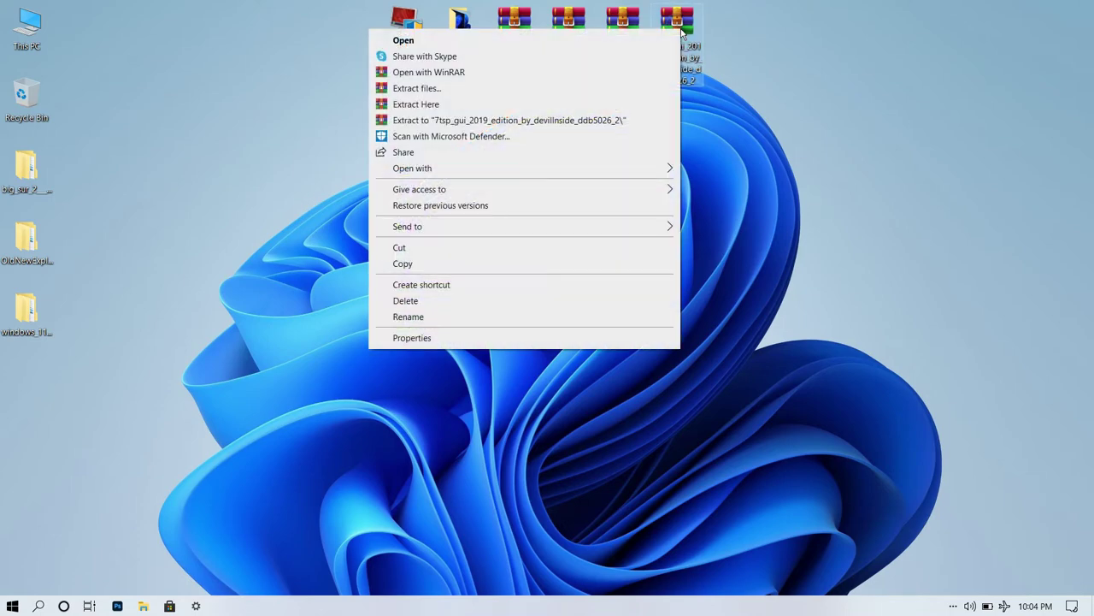
{"action": "left_click", "coordinate": [602, 92]}
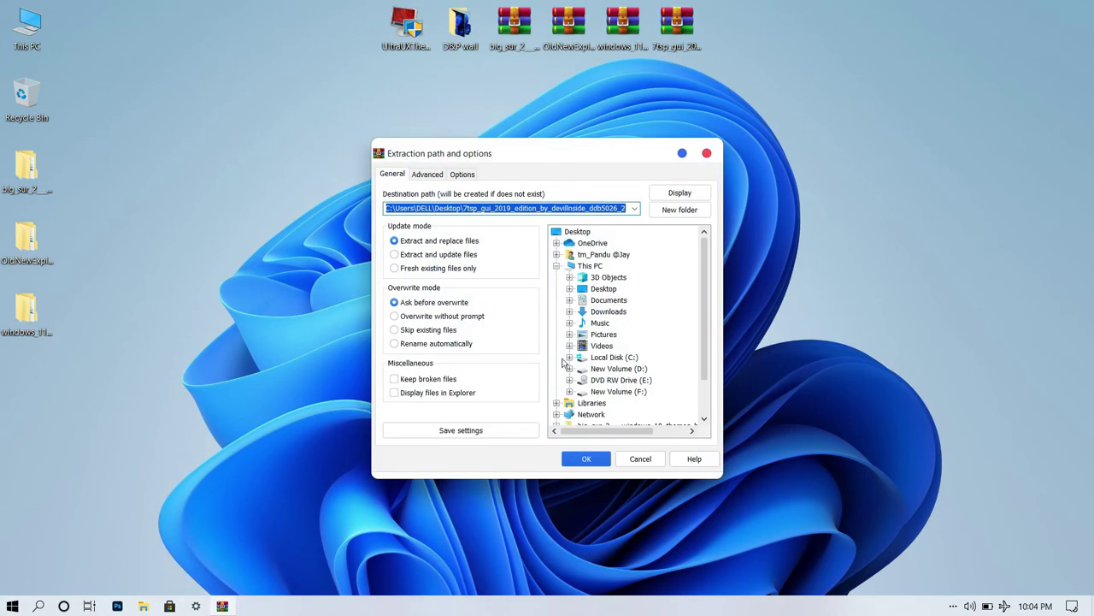
{"action": "left_click", "coordinate": [578, 457]}
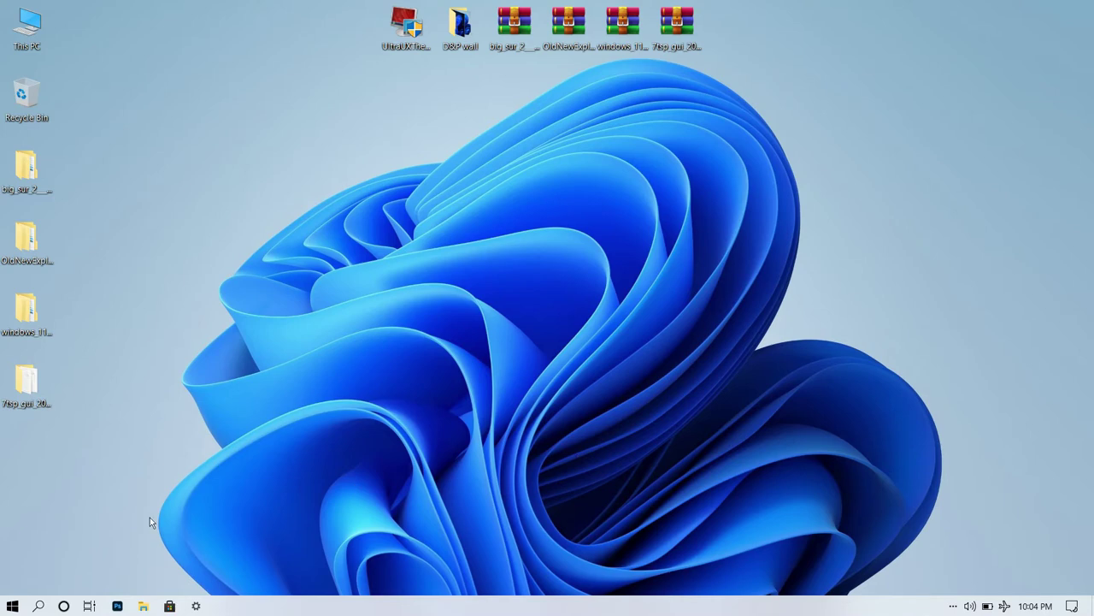
In the extracted 7tsp_gui folder, rename the .ee file to 7tsp GUI v0.6(2019).exe, accepting the extension change
{"action": "double_click", "coordinate": [24, 402]}
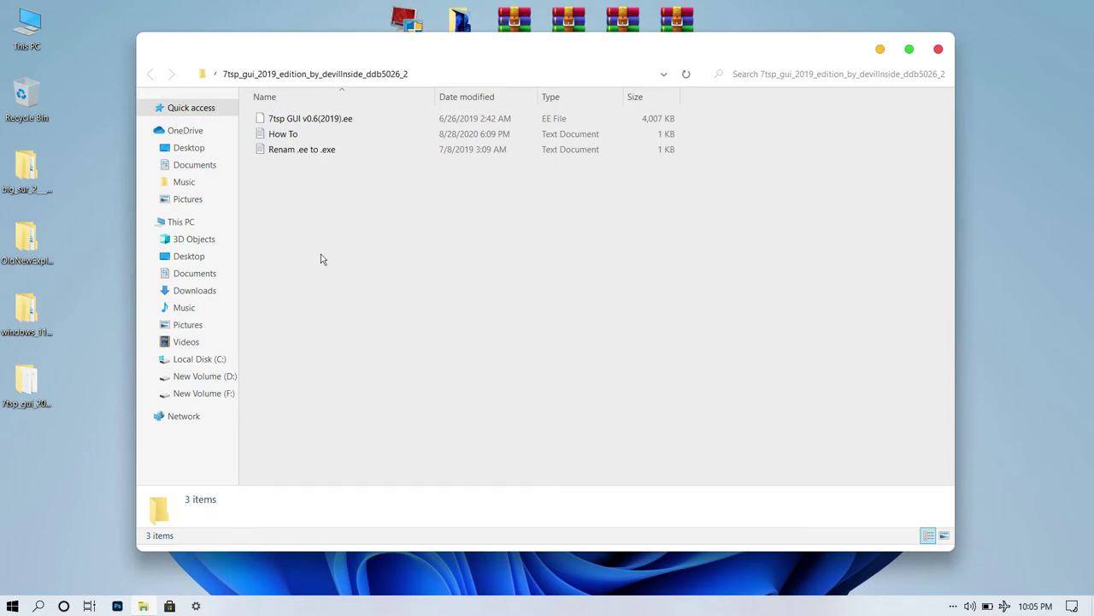
{"action": "left_click", "coordinate": [341, 122]}
{"action": "right_click", "coordinate": [341, 124]}
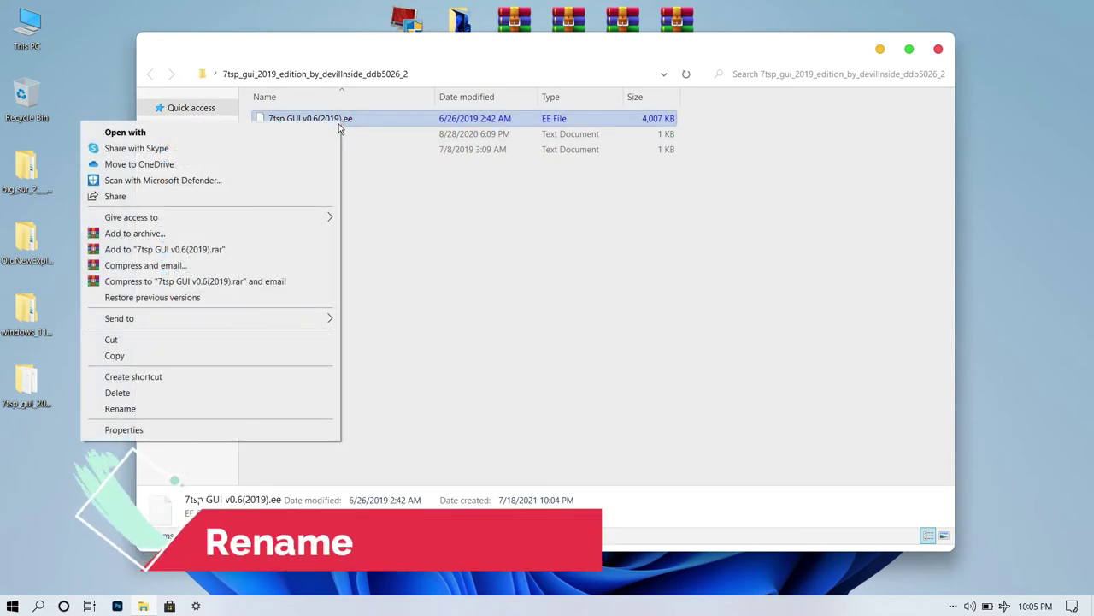
{"action": "left_click", "coordinate": [296, 407]}
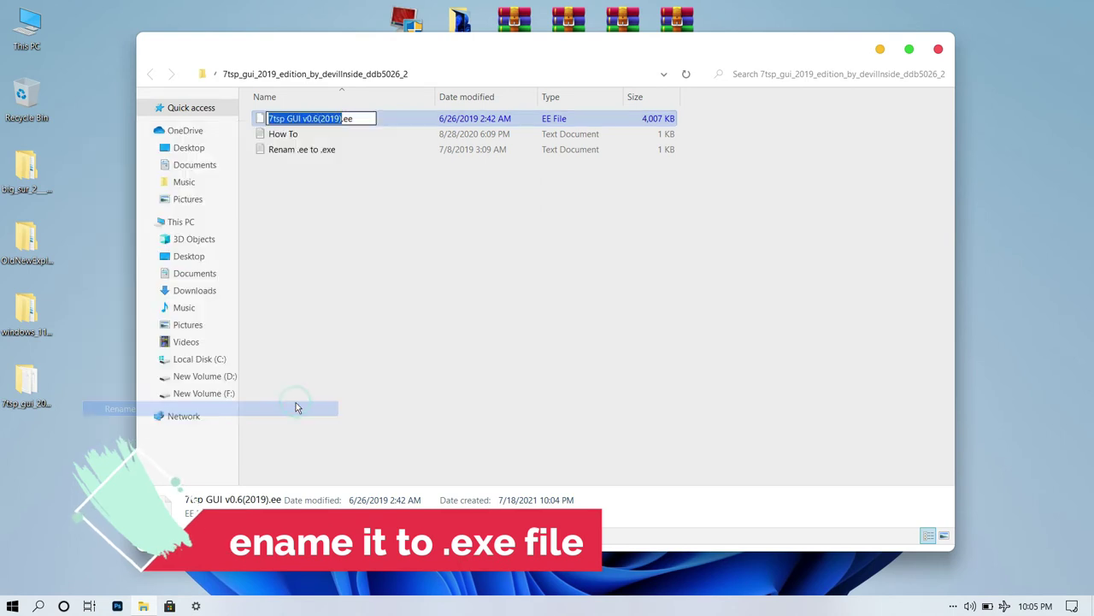
{"action": "left_click", "coordinate": [346, 118]}
{"action": "type", "text": "x"}
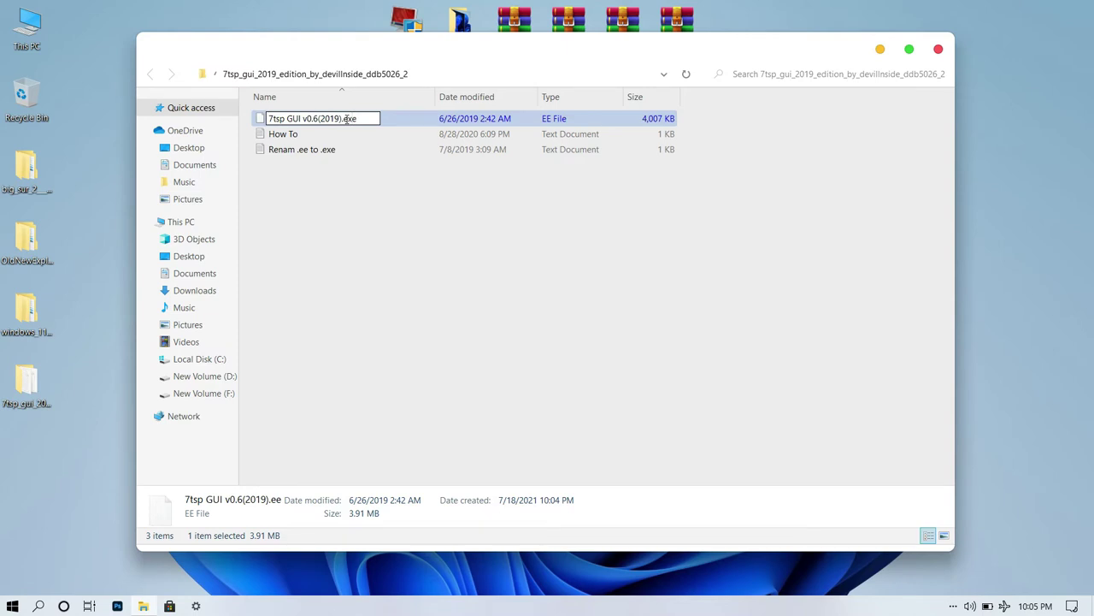
{"action": "key", "text": "Return"}
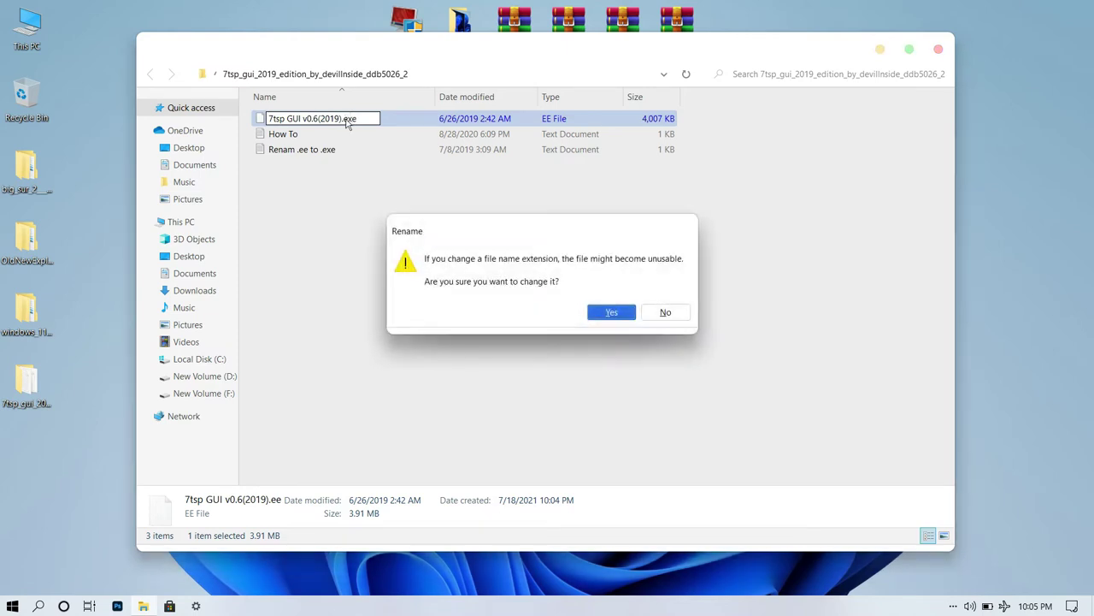
{"action": "left_click", "coordinate": [609, 312]}
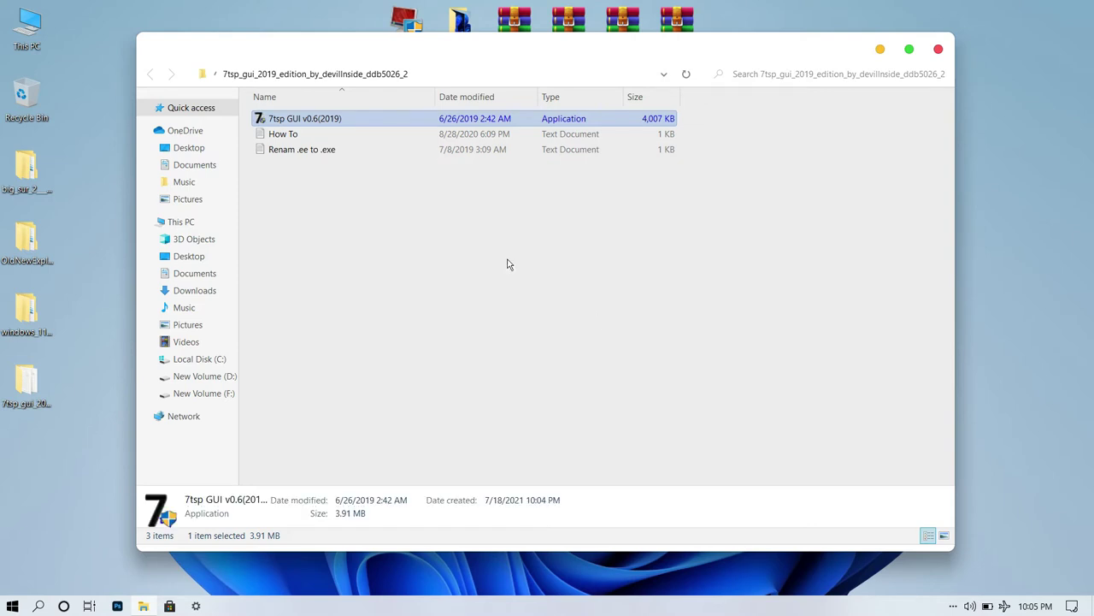
Launch 7tsp GUI v0.6(2019) and add 7TSP Windows 10 New (default) from the extracted icon themes folder as a custom pack
{"action": "double_click", "coordinate": [420, 123]}
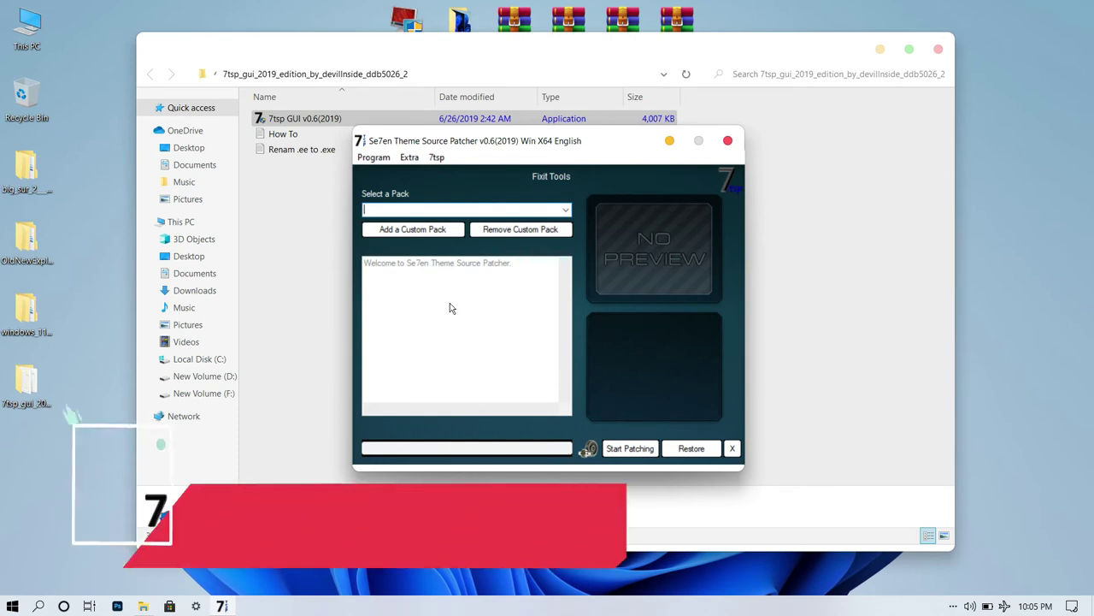
{"action": "left_click", "coordinate": [413, 229]}
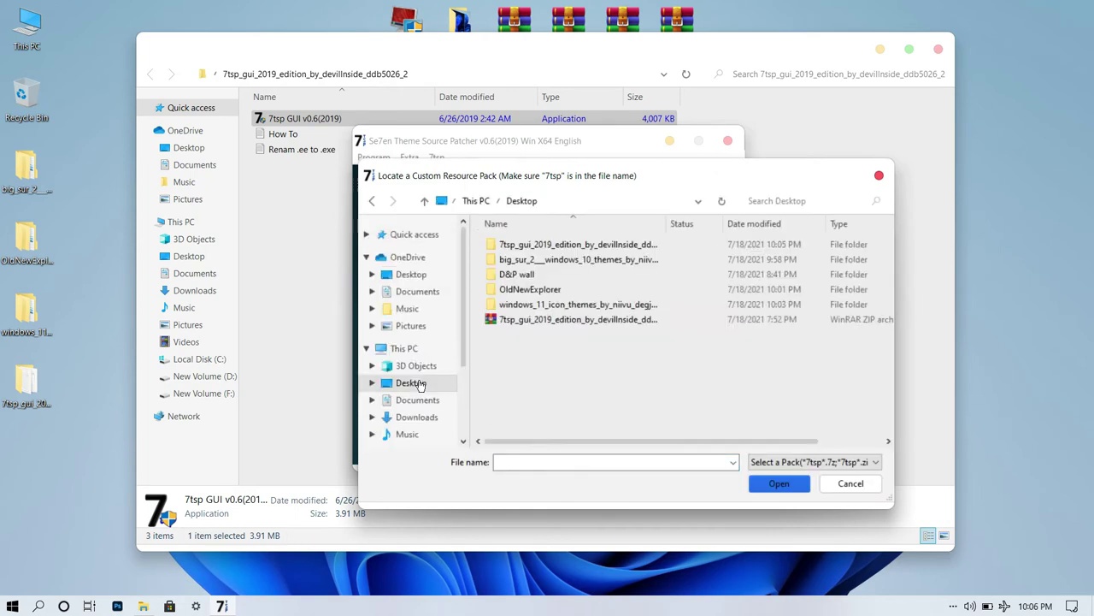
{"action": "double_click", "coordinate": [504, 305]}
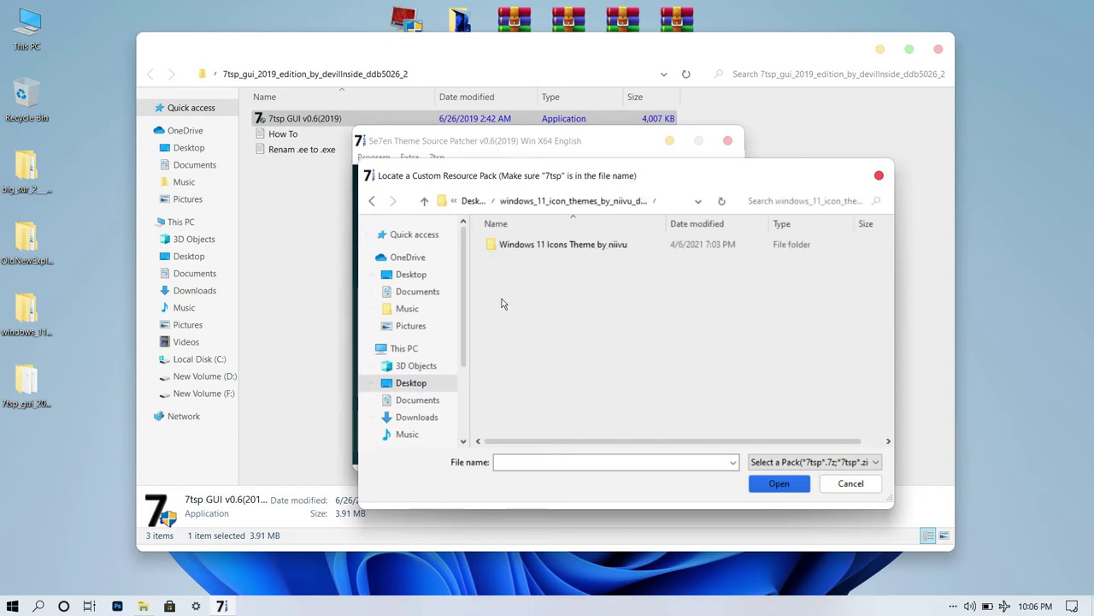
{"action": "double_click", "coordinate": [521, 247]}
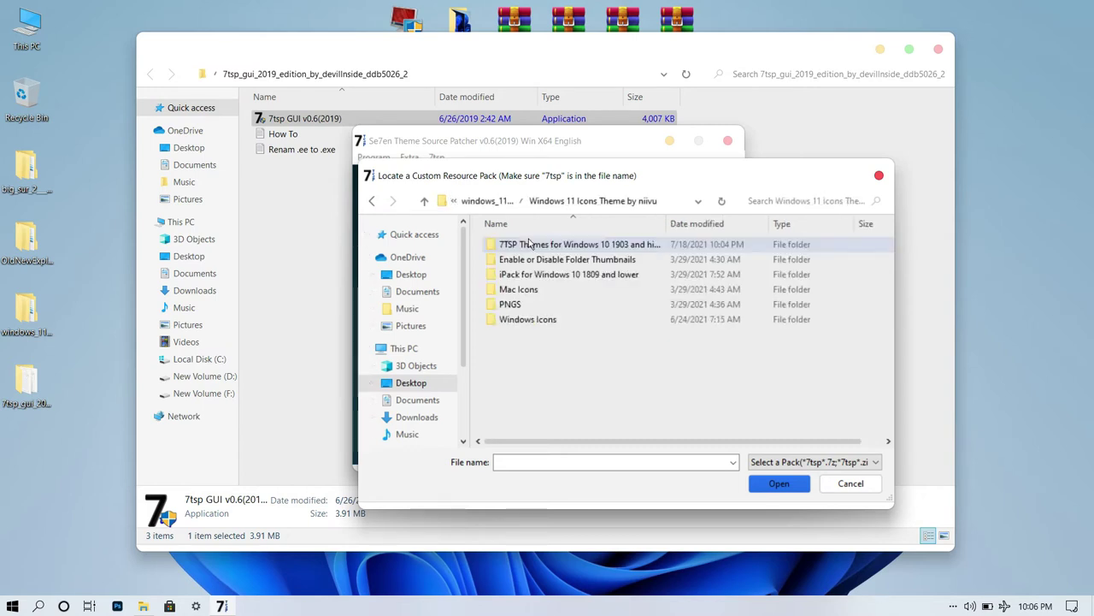
{"action": "double_click", "coordinate": [532, 246]}
{"action": "left_click", "coordinate": [534, 246]}
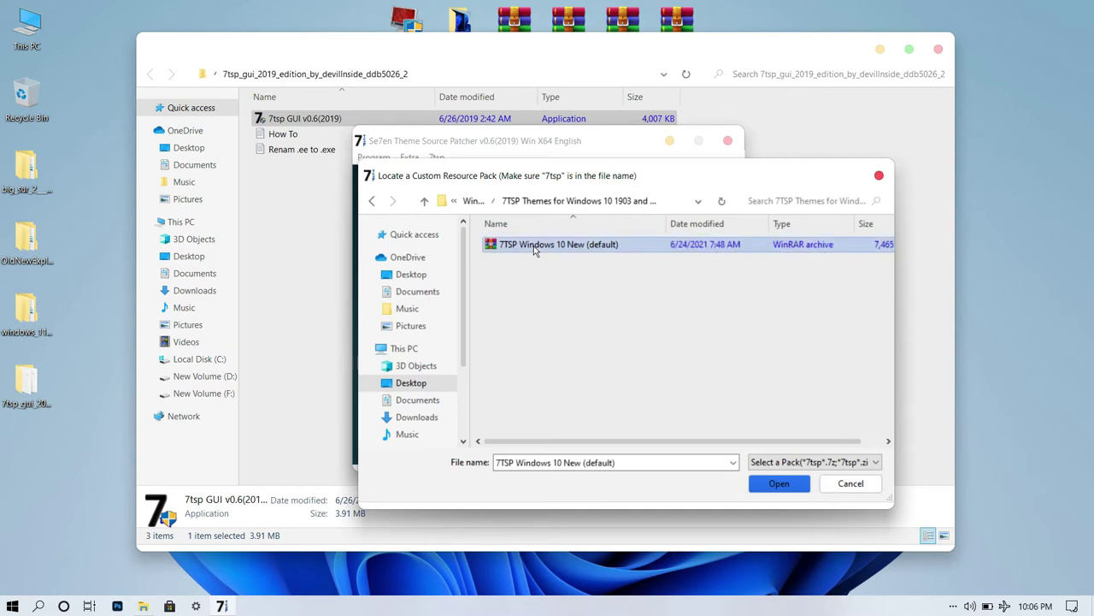
{"action": "left_click", "coordinate": [763, 491]}
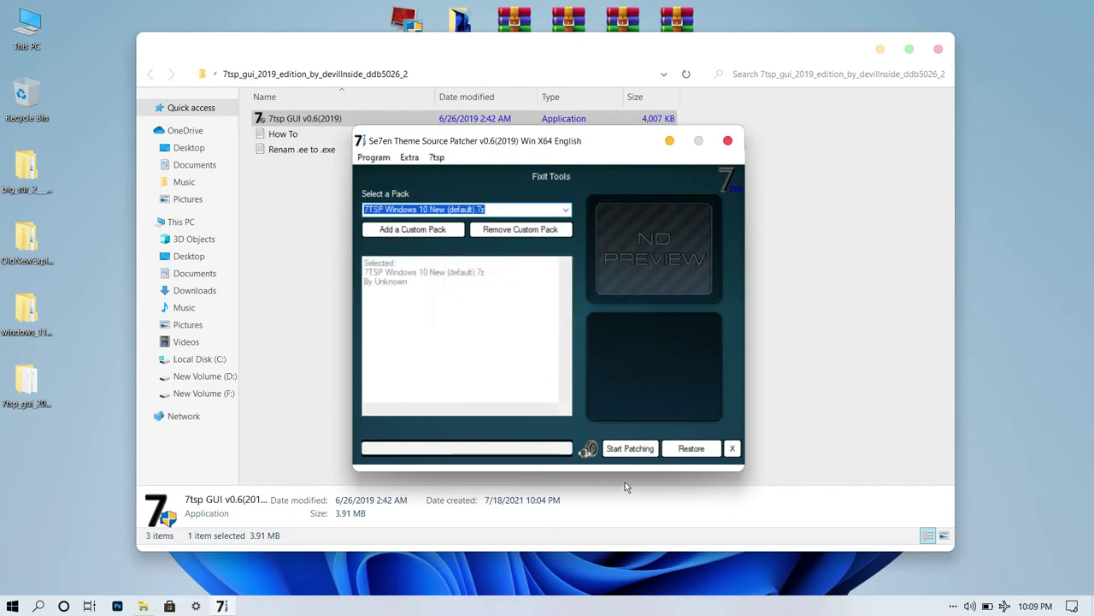
Patch the system with the selected pack, rebooting to apply it, and open This PC to check the icons
{"action": "left_click", "coordinate": [607, 451]}
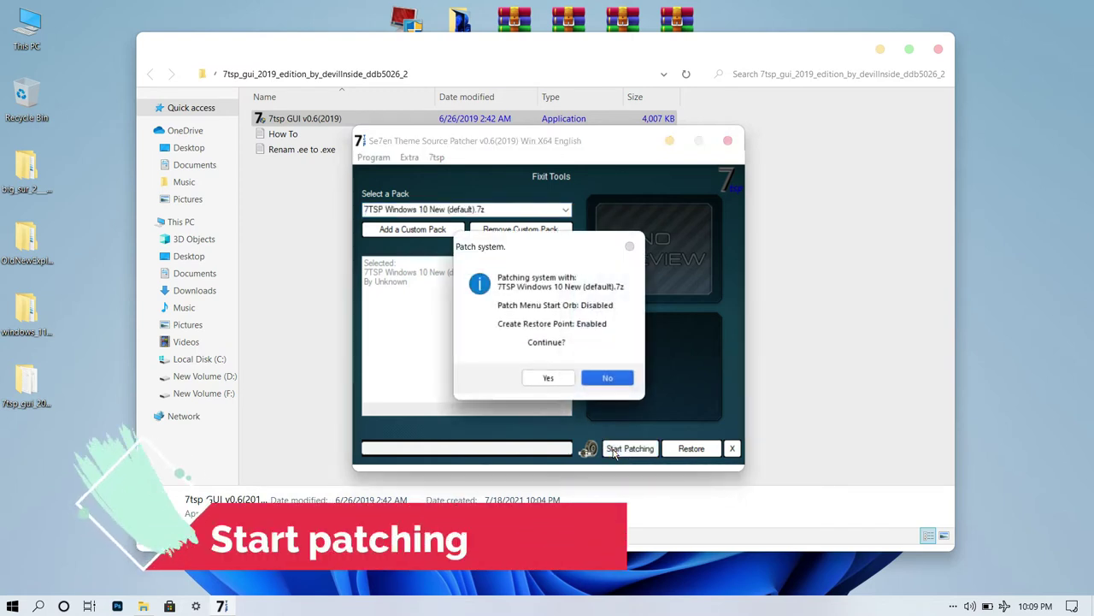
{"action": "left_click", "coordinate": [547, 378]}
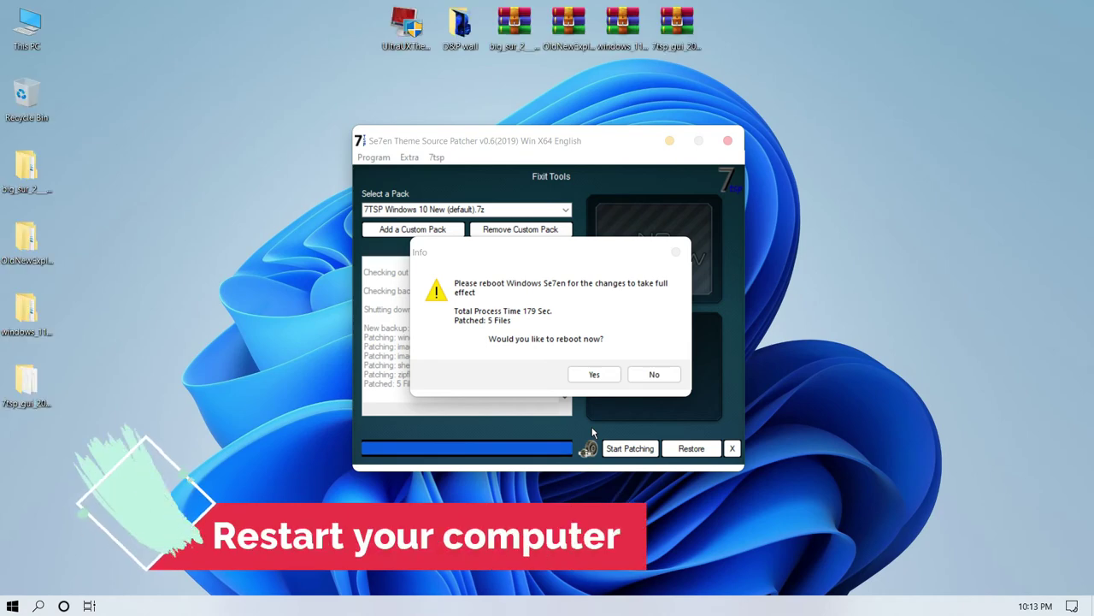
{"action": "left_click", "coordinate": [589, 377]}
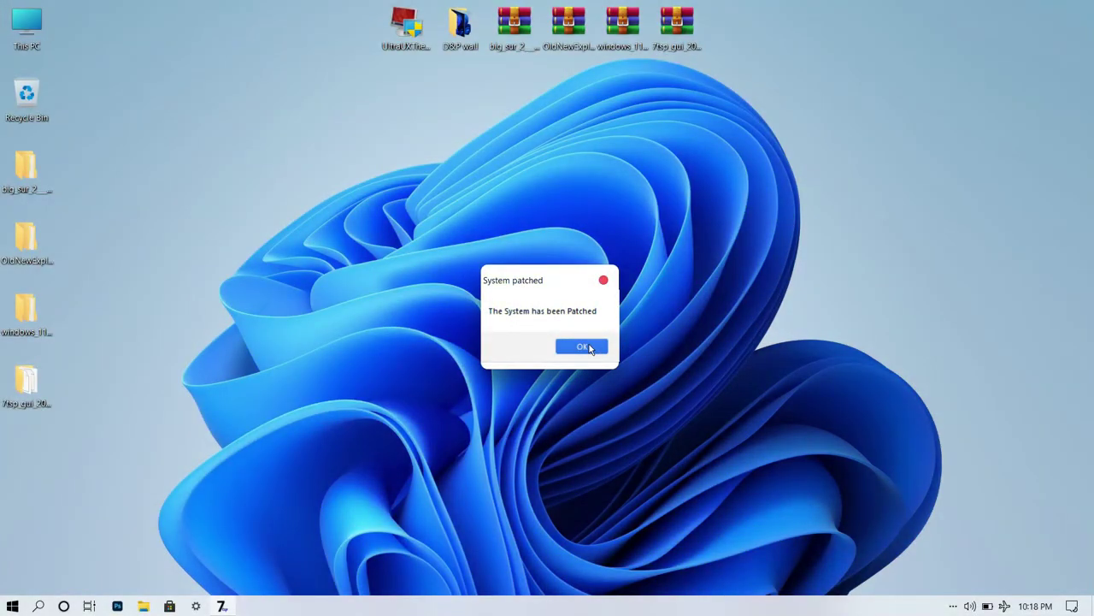
{"action": "left_click", "coordinate": [583, 346]}
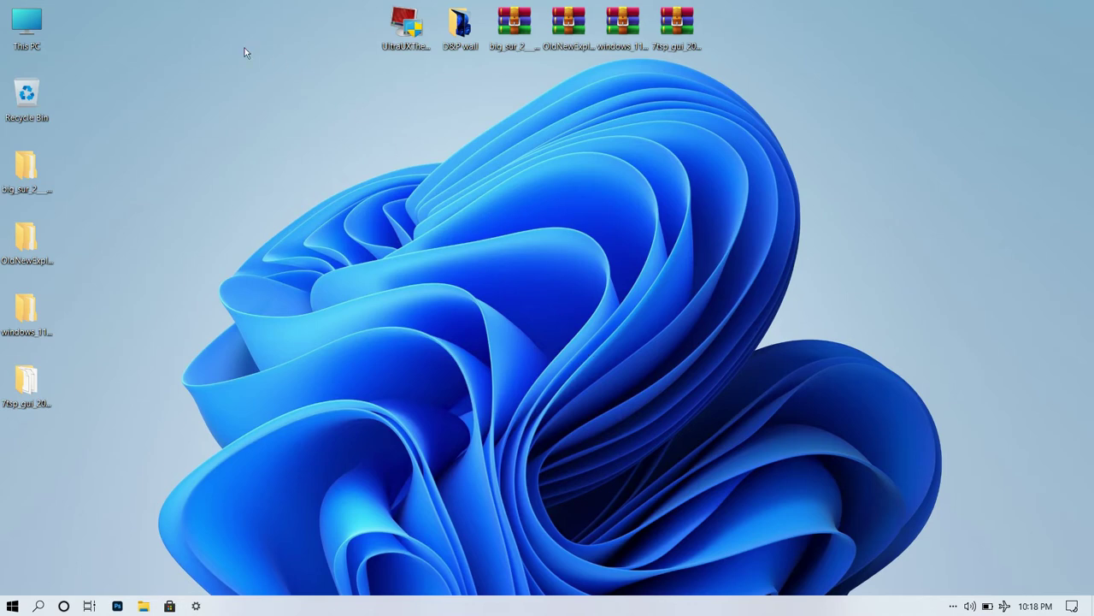
{"action": "double_click", "coordinate": [38, 32]}
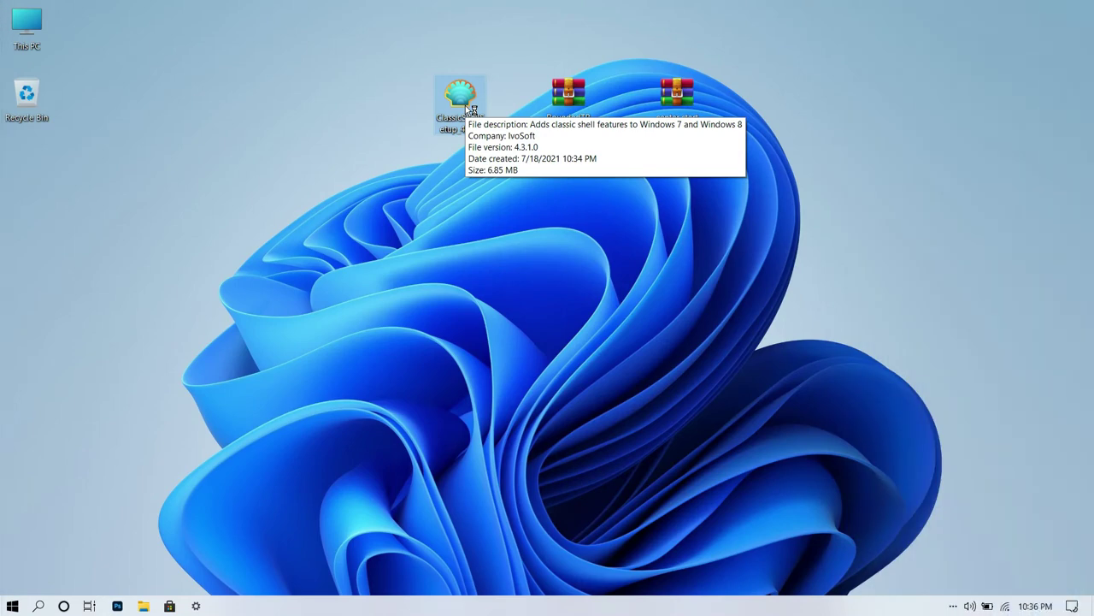
Launch the Classic Shell installer from the desktop and accept its license agreement to reach the custom setup
{"action": "double_click", "coordinate": [466, 105]}
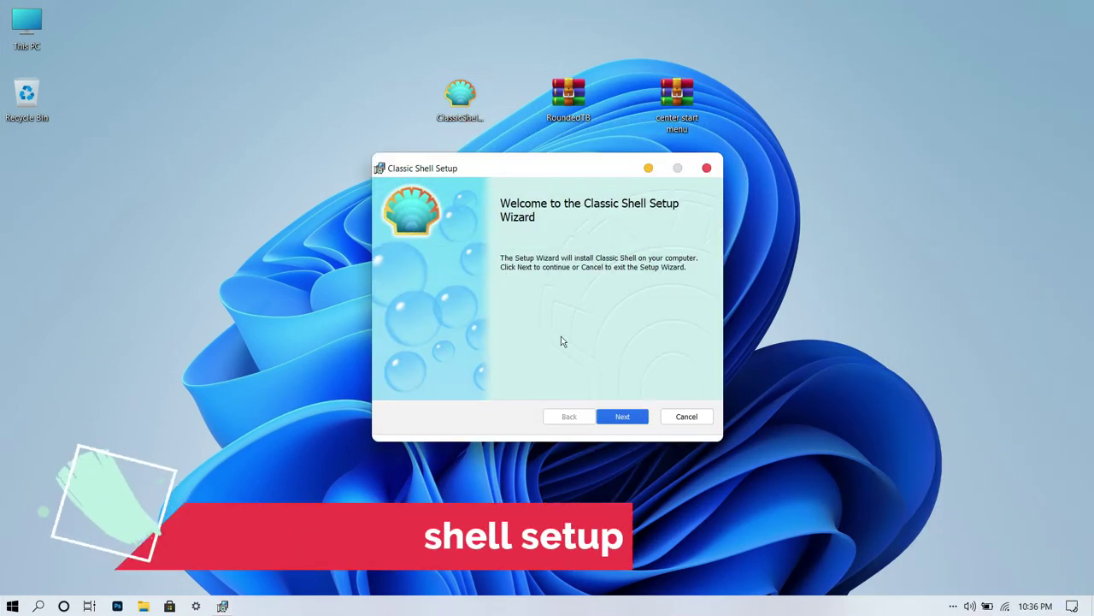
{"action": "left_click", "coordinate": [622, 416]}
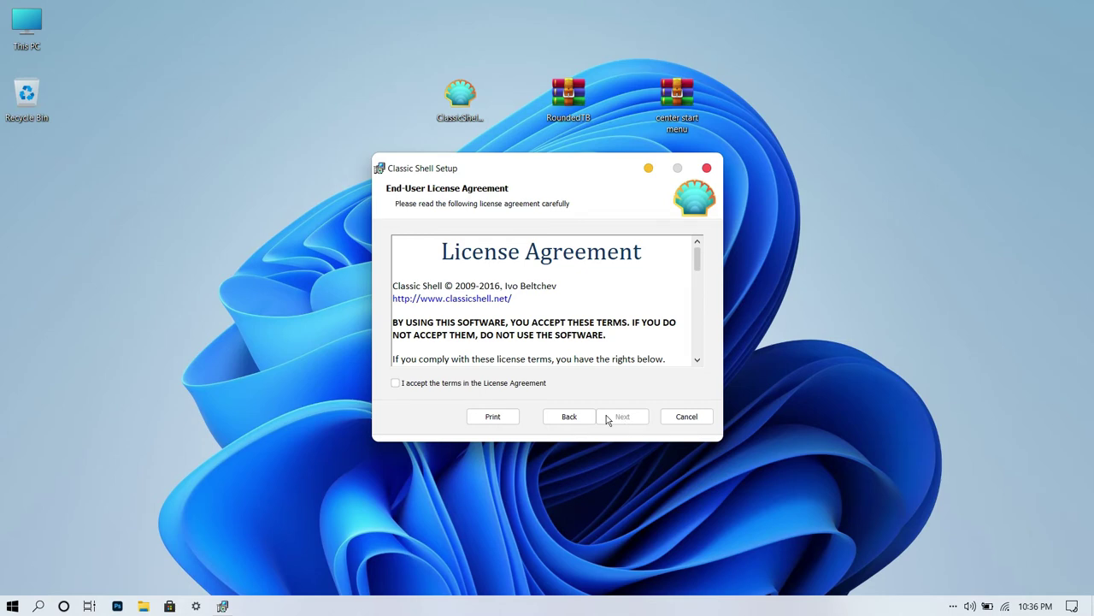
{"action": "left_click", "coordinate": [397, 383]}
{"action": "left_click", "coordinate": [617, 418]}
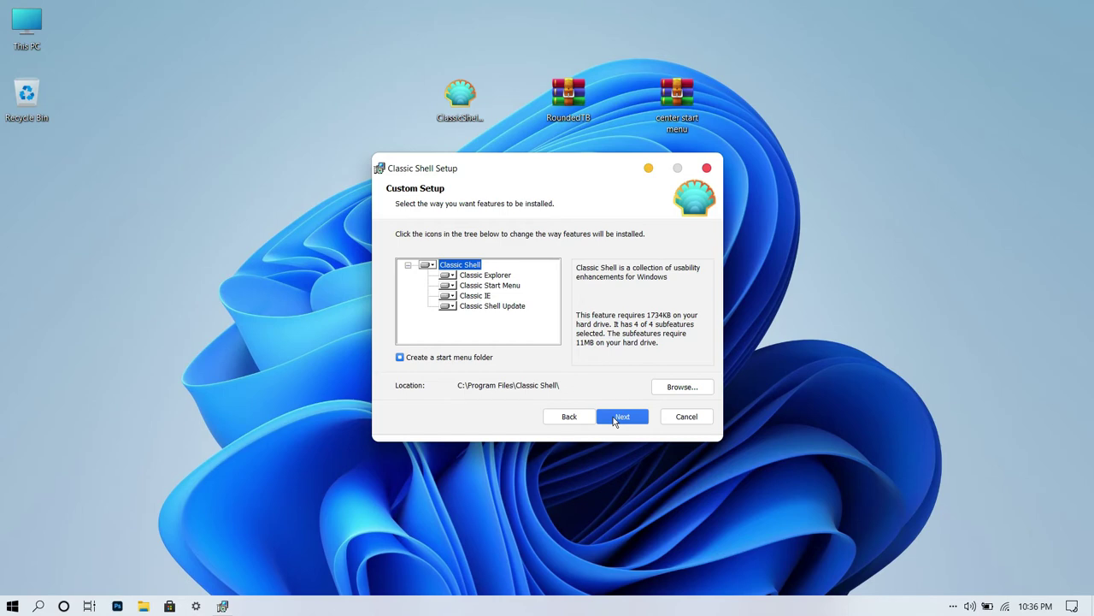
Exclude the Classic Explorer and Classic IE features from the Classic Shell installation by making them entirely unavailable
{"action": "left_click", "coordinate": [485, 277]}
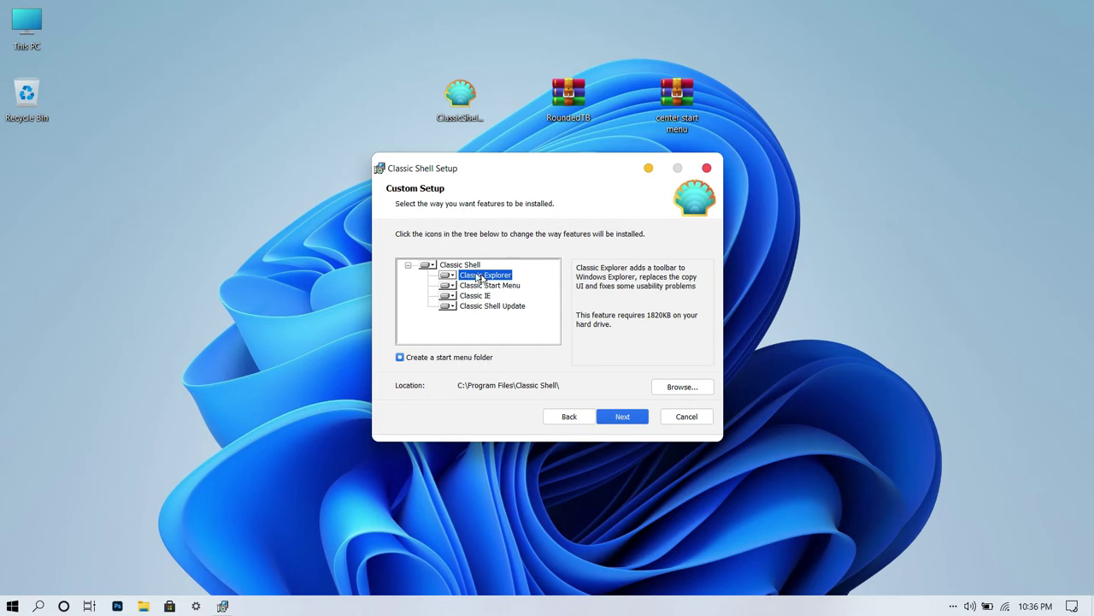
{"action": "left_click", "coordinate": [449, 275]}
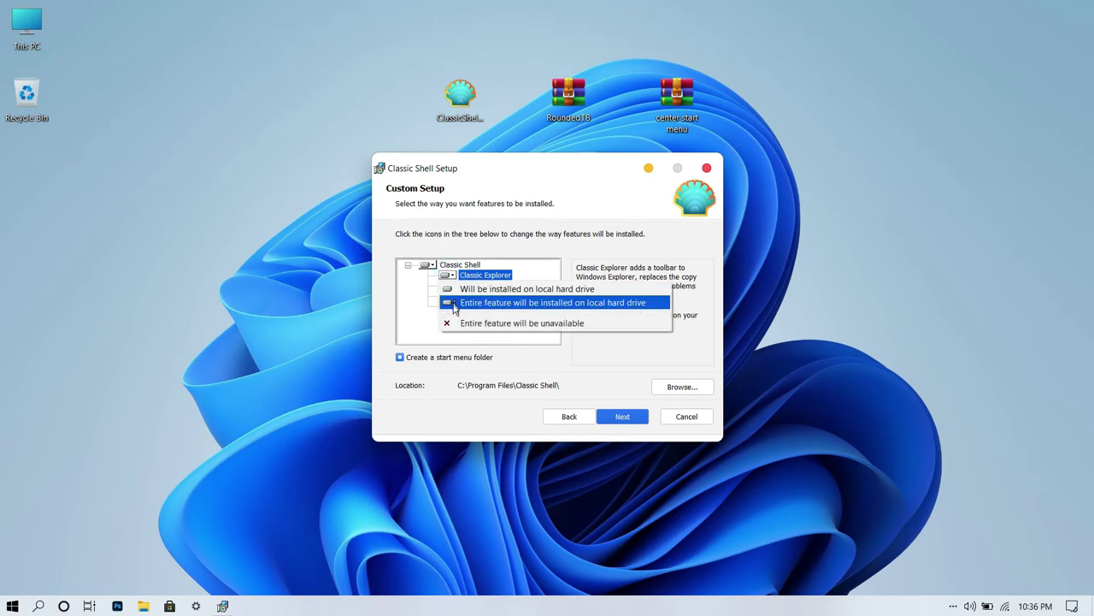
{"action": "left_click", "coordinate": [459, 320]}
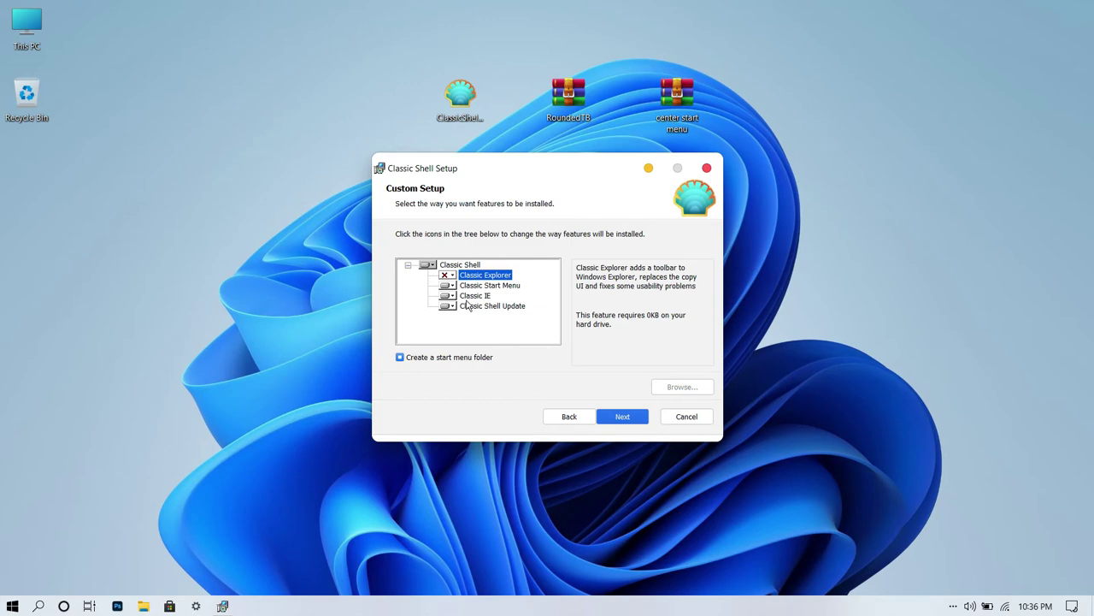
{"action": "left_click", "coordinate": [470, 296]}
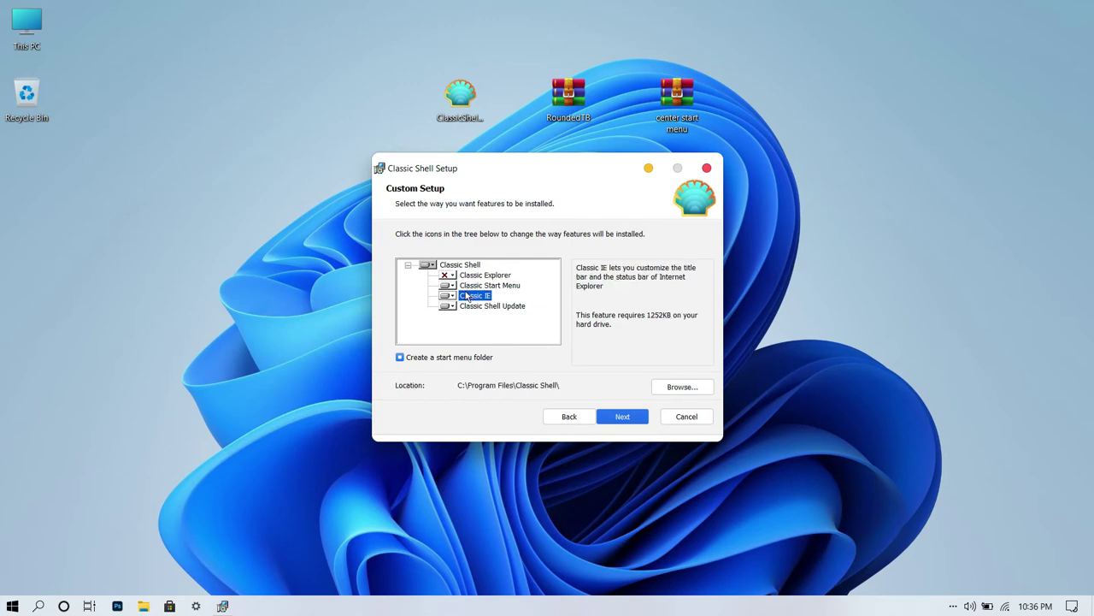
{"action": "left_click", "coordinate": [452, 297]}
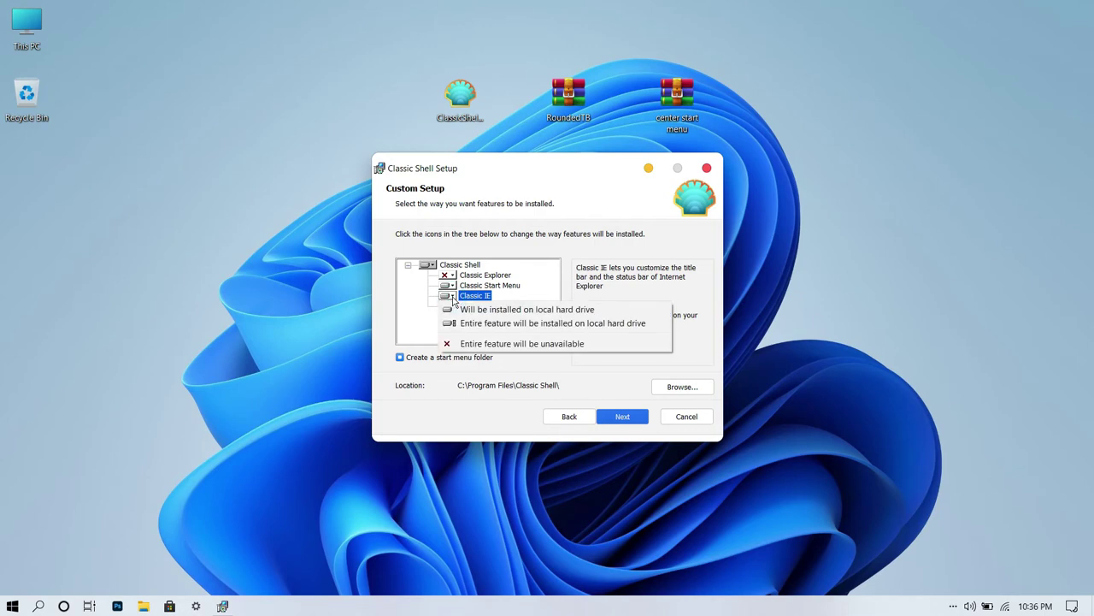
{"action": "left_click", "coordinate": [456, 343]}
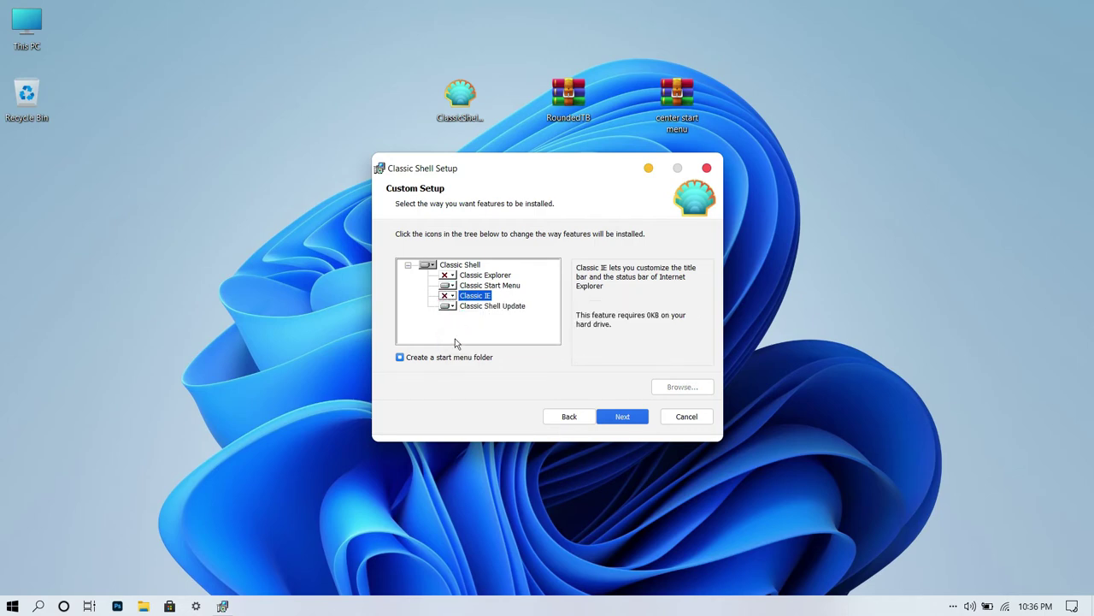
Install Classic Shell with the chosen features and finish the setup wizard
{"action": "left_click", "coordinate": [622, 417]}
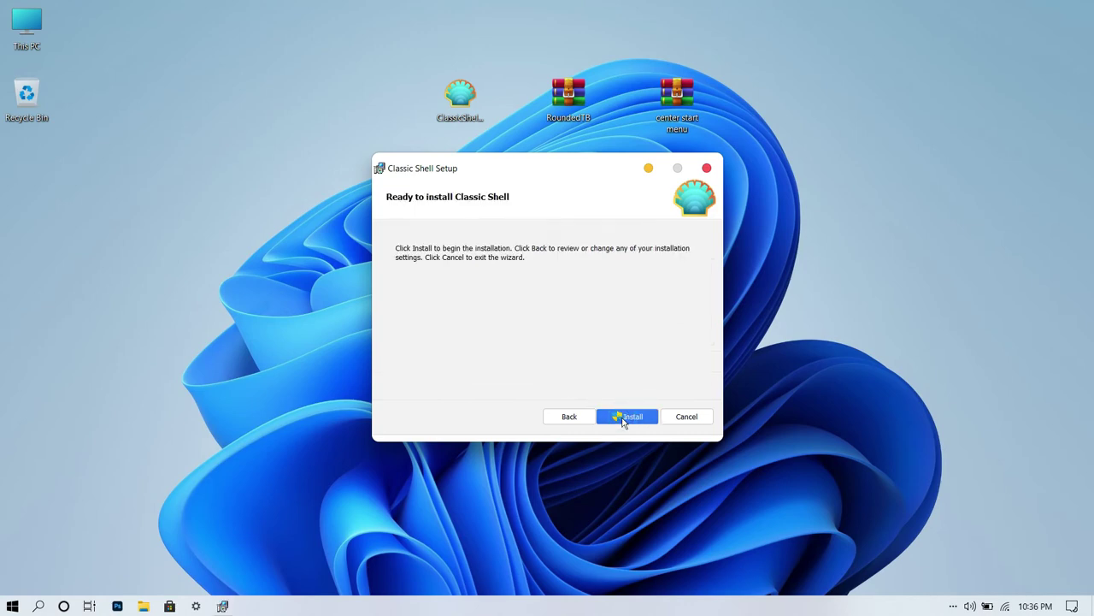
{"action": "left_click", "coordinate": [622, 417]}
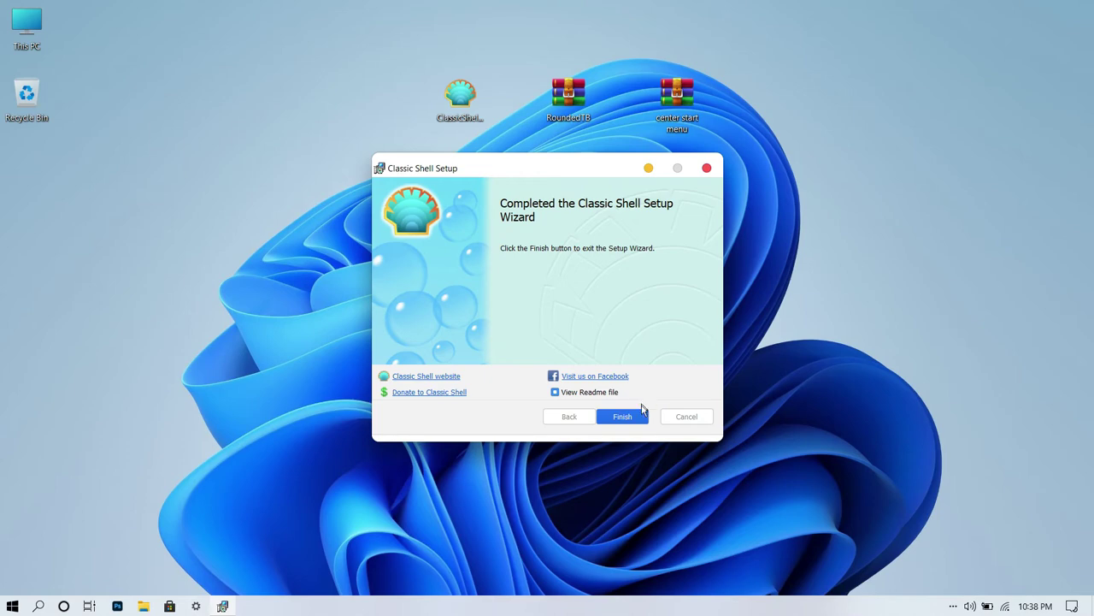
{"action": "left_click", "coordinate": [634, 416]}
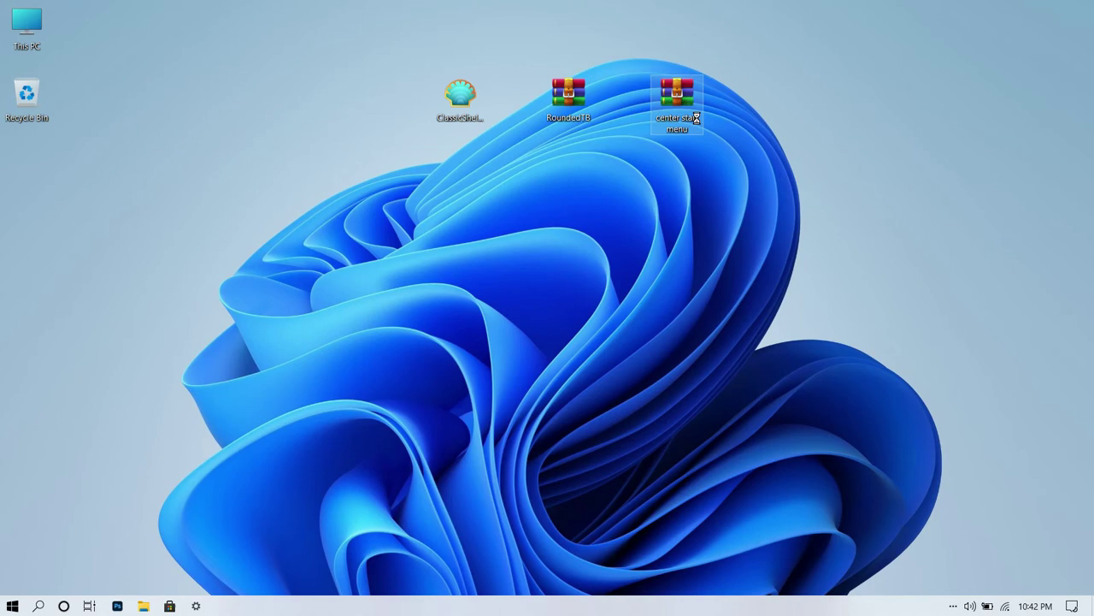
Extract the center start menu archive into its own folder on the desktop and open that folder
{"action": "right_click", "coordinate": [697, 118]}
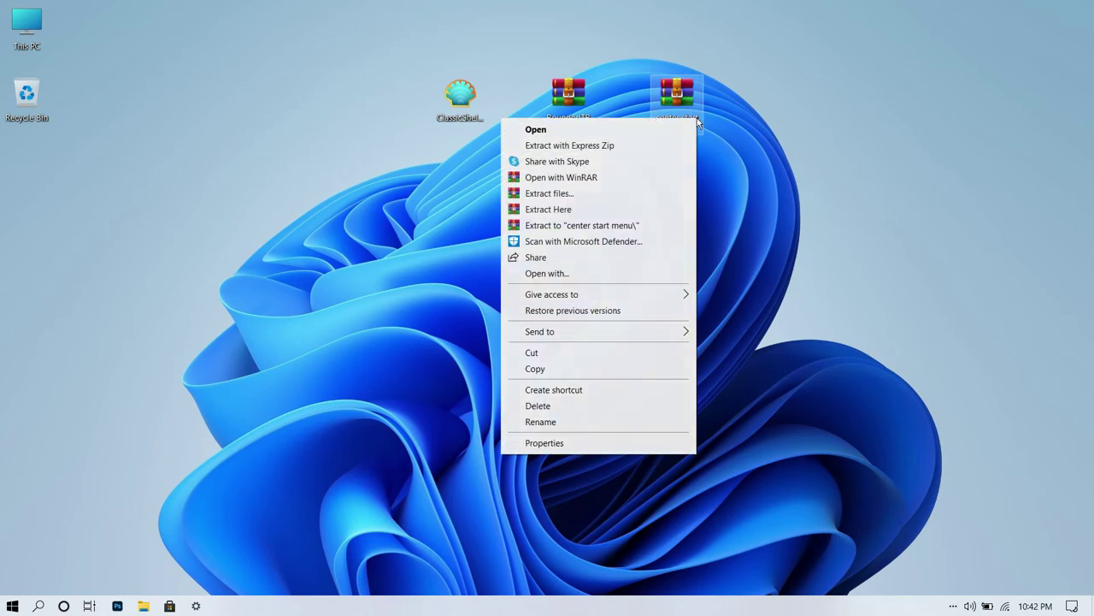
{"action": "left_click", "coordinate": [640, 193]}
{"action": "left_click", "coordinate": [584, 455]}
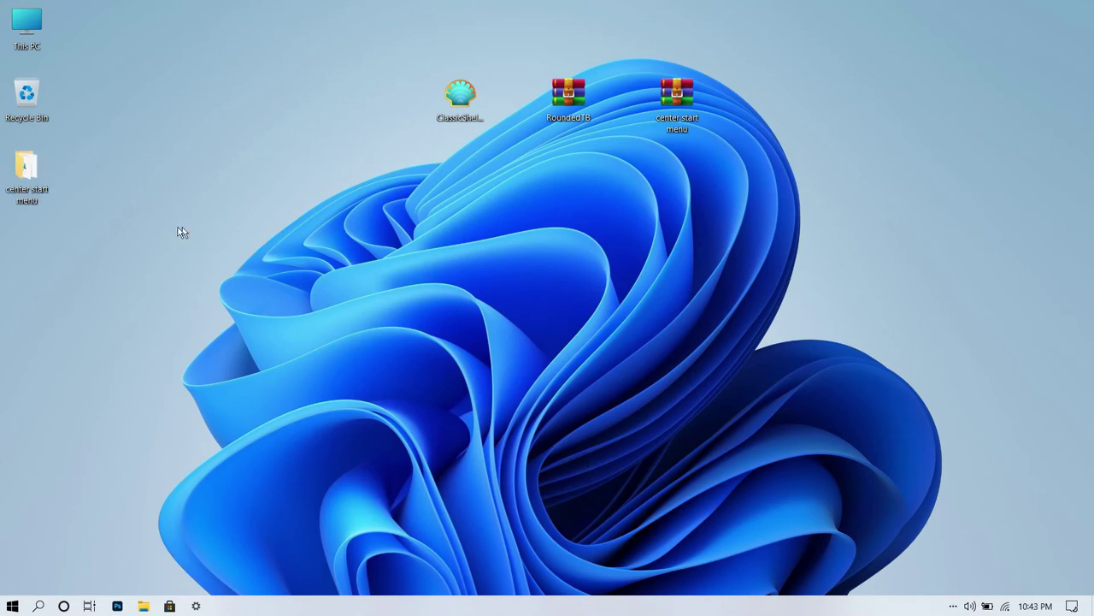
{"action": "double_click", "coordinate": [48, 175]}
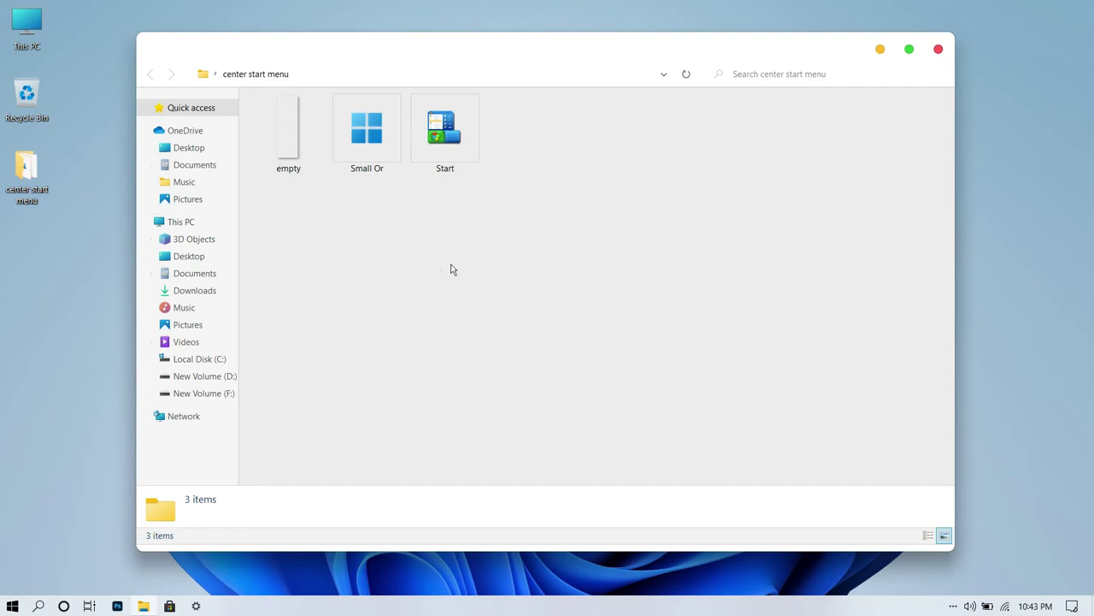
Copy the extracted center start menu folder from the desktop to the root of Local Disk (C:)
{"action": "left_click", "coordinate": [938, 49]}
{"action": "right_click", "coordinate": [34, 171]}
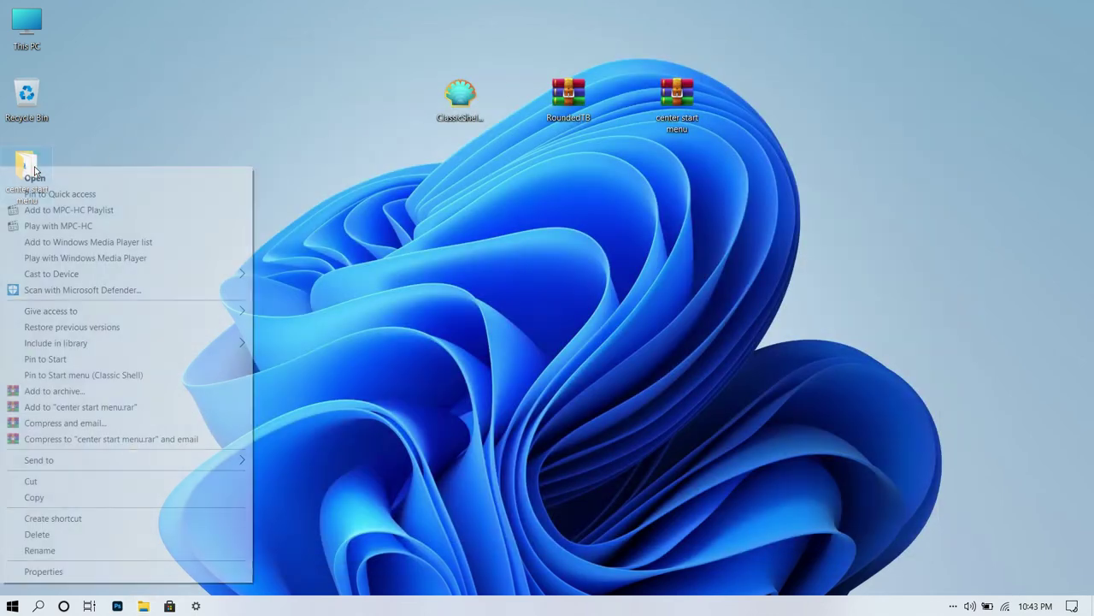
{"action": "left_click", "coordinate": [141, 496]}
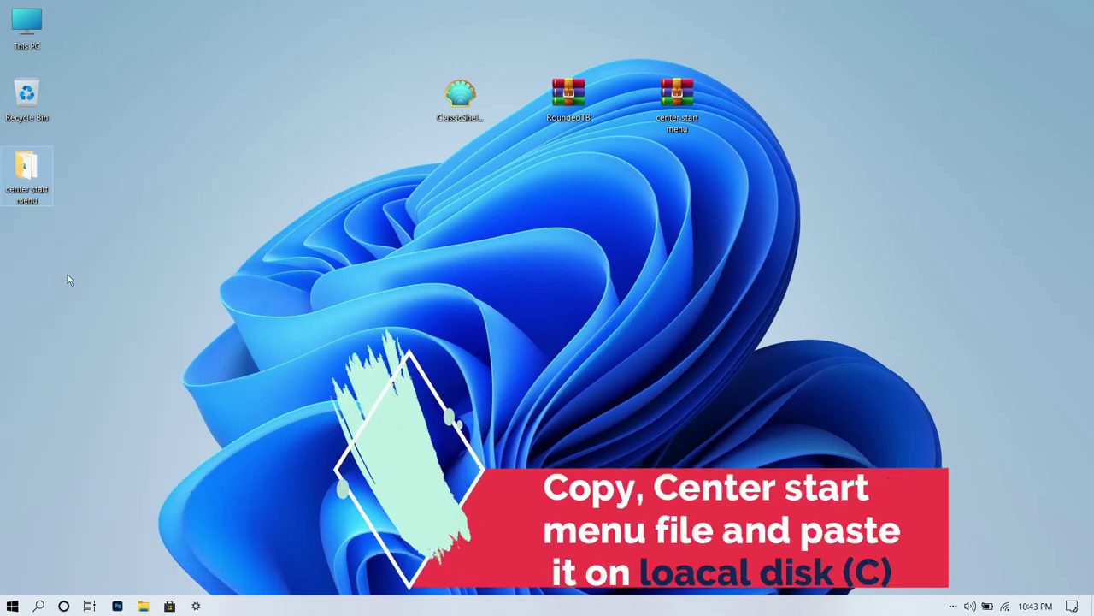
{"action": "double_click", "coordinate": [34, 30]}
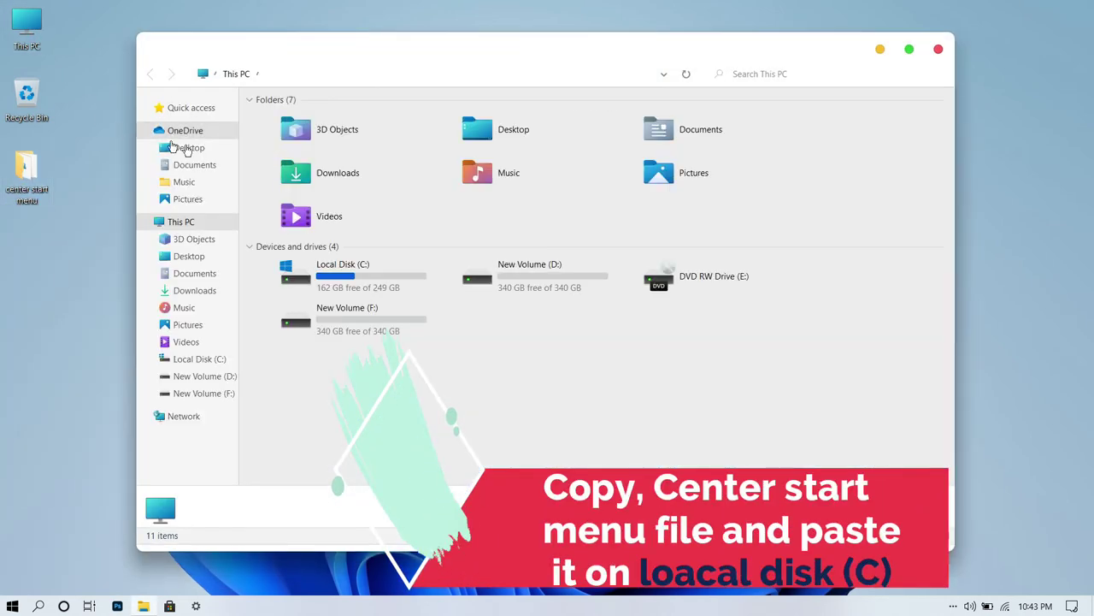
{"action": "double_click", "coordinate": [349, 293]}
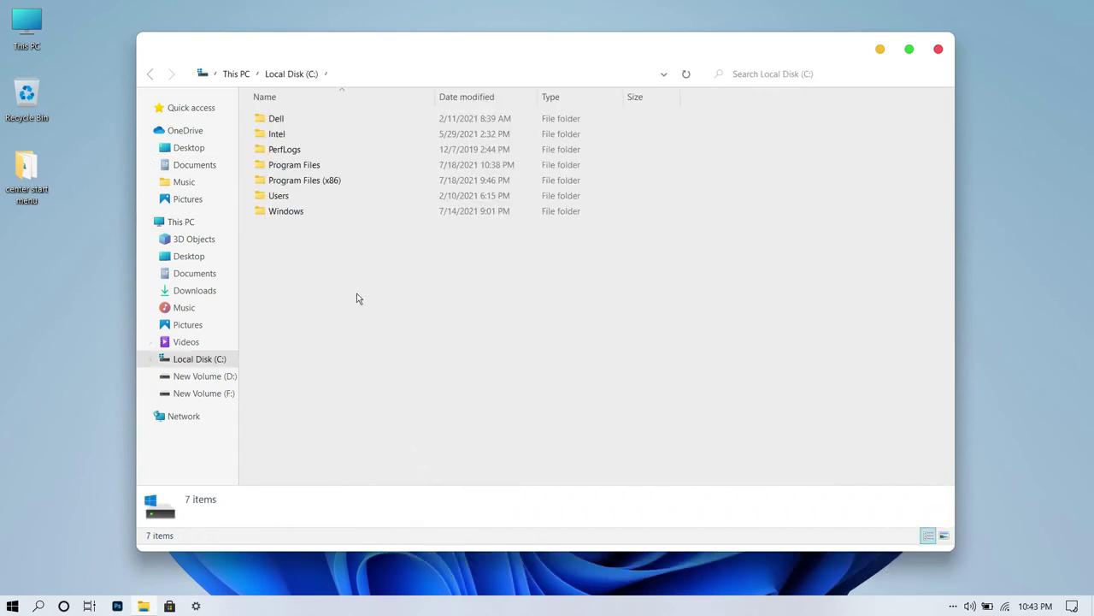
{"action": "right_click", "coordinate": [358, 298]}
{"action": "left_click", "coordinate": [327, 368]}
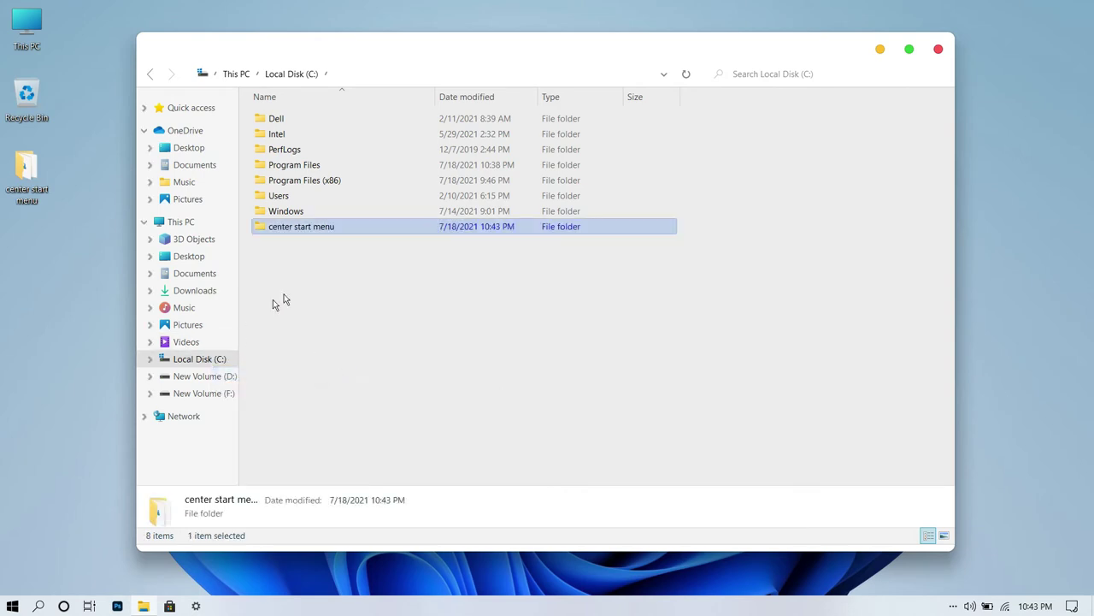
Create a desktop shortcut for the Start application in the center start menu folder on drive C
{"action": "double_click", "coordinate": [388, 228]}
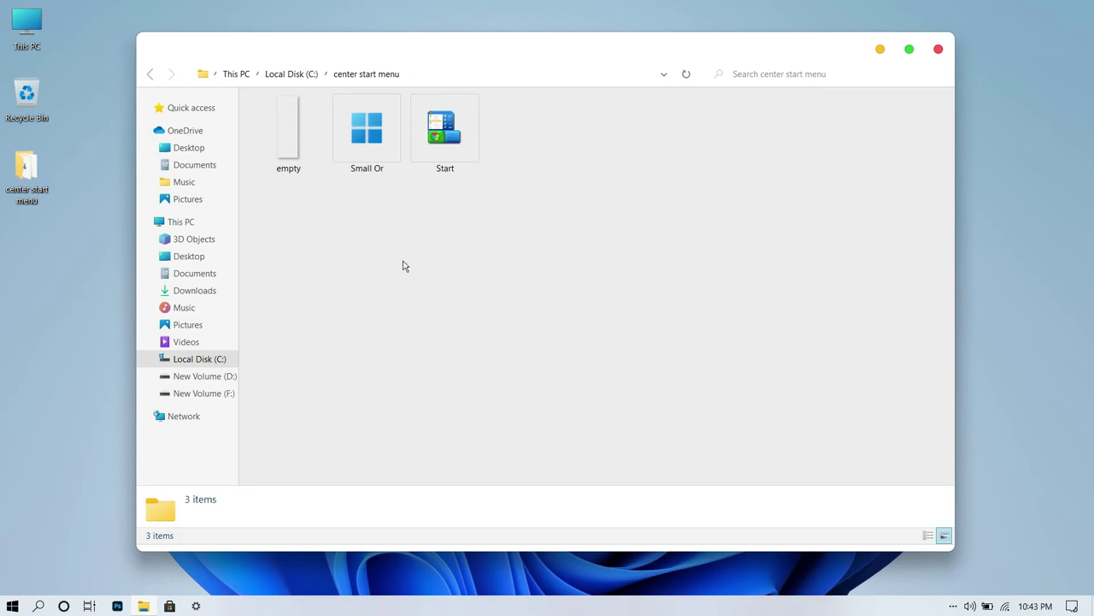
{"action": "left_click", "coordinate": [448, 147]}
{"action": "right_click", "coordinate": [451, 145]}
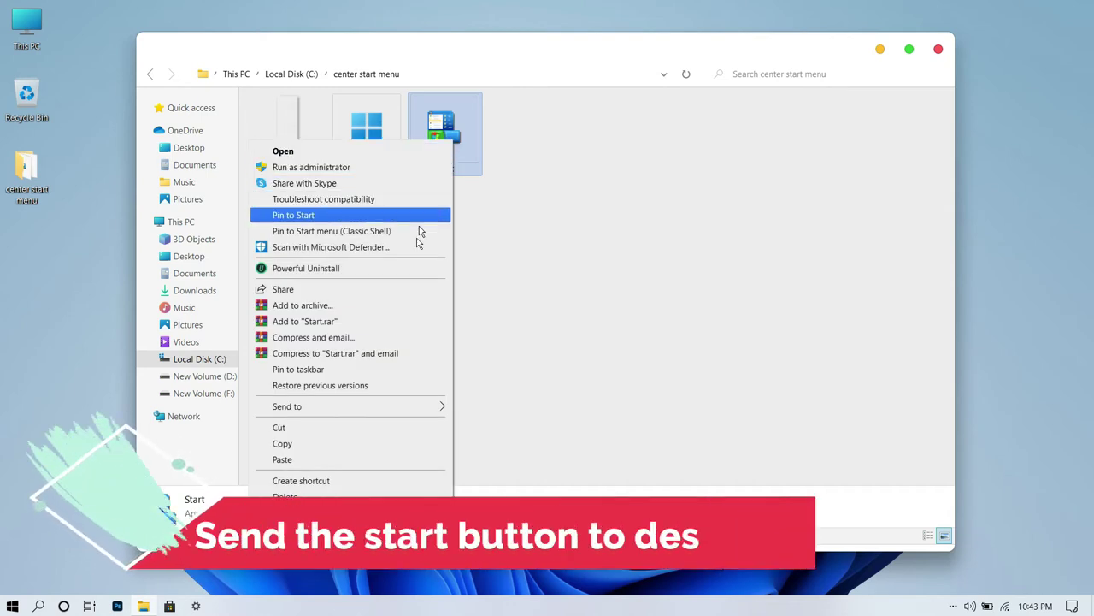
{"action": "mouse_move", "coordinate": [431, 407]}
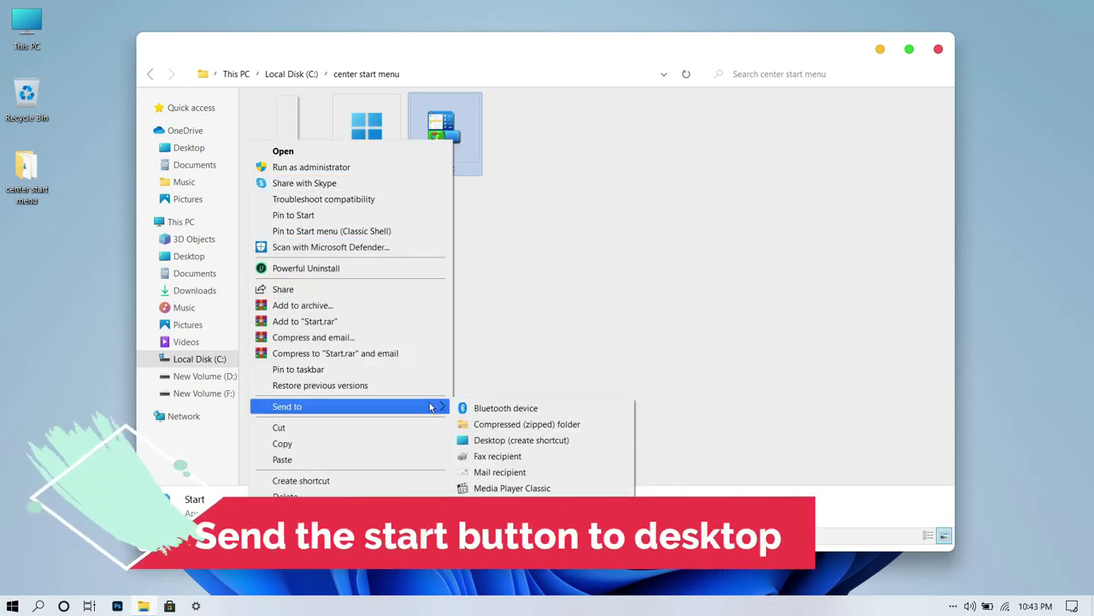
{"action": "left_click", "coordinate": [502, 441]}
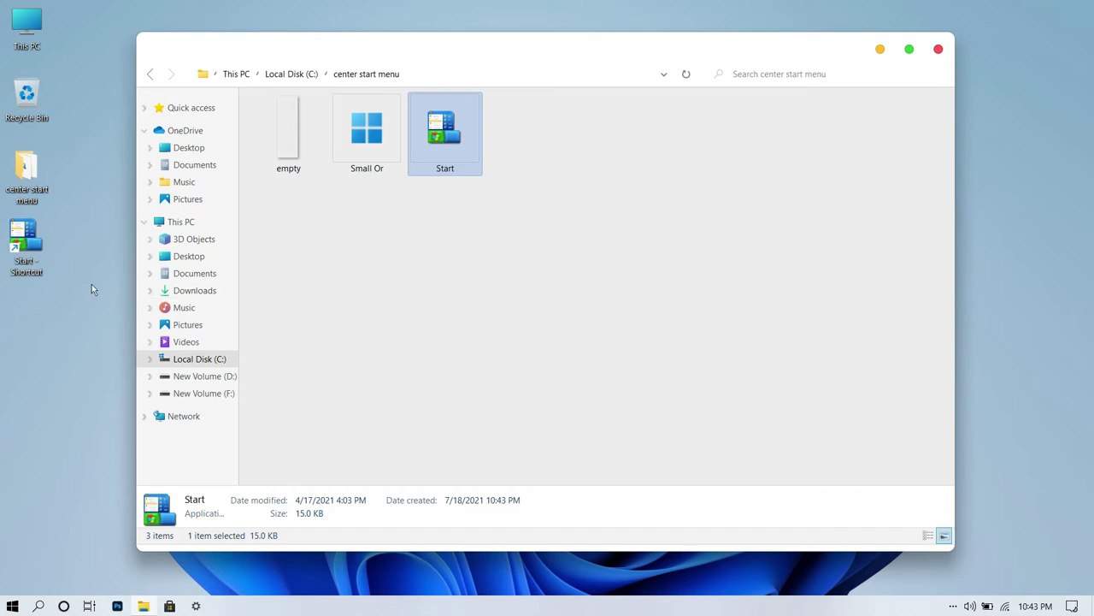
Change the icon of the Start desktop shortcut to Small Or.ico from C:\center start menu and apply it
{"action": "right_click", "coordinate": [13, 254]}
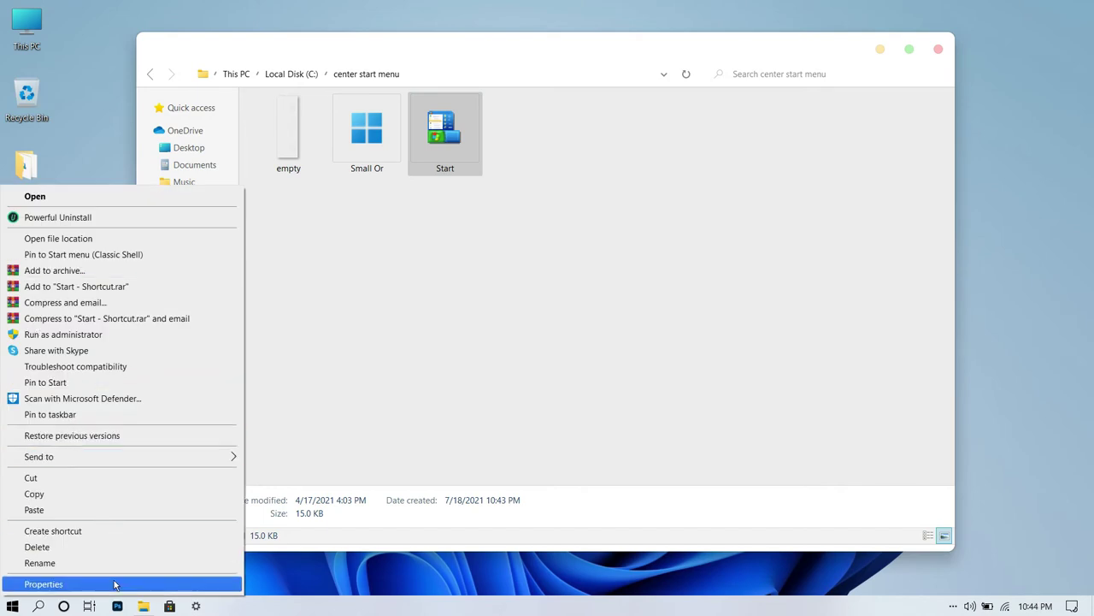
{"action": "left_click", "coordinate": [115, 584]}
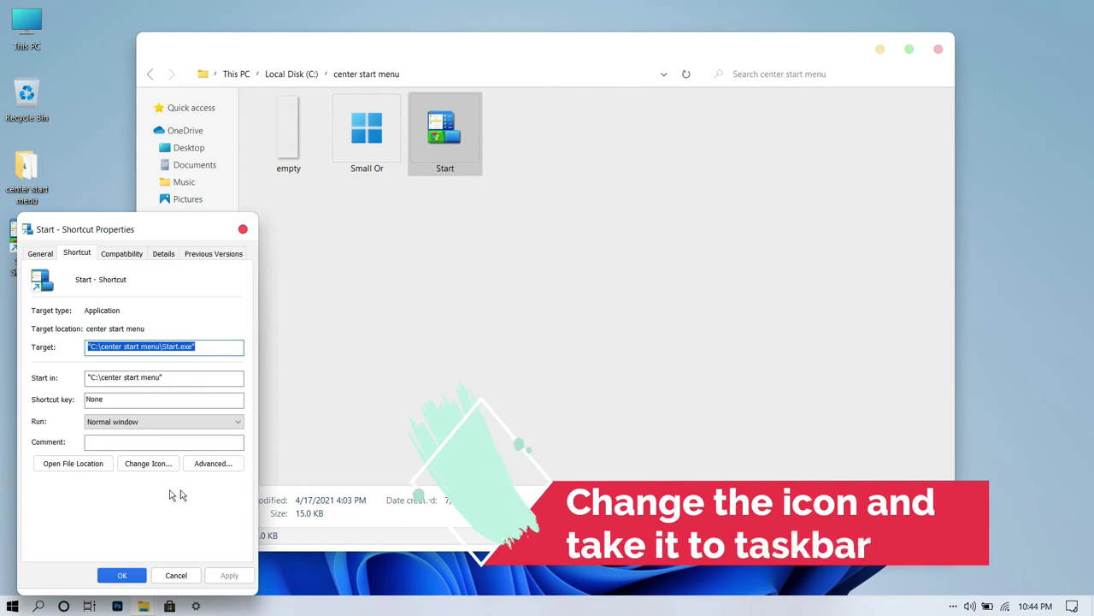
{"action": "left_click", "coordinate": [150, 464]}
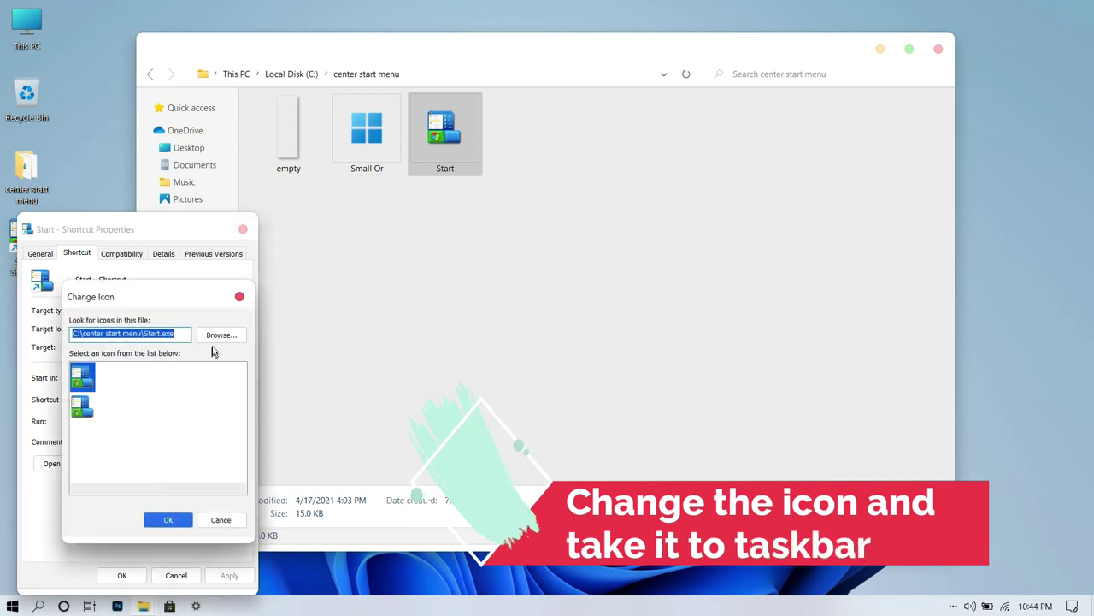
{"action": "left_click", "coordinate": [219, 335]}
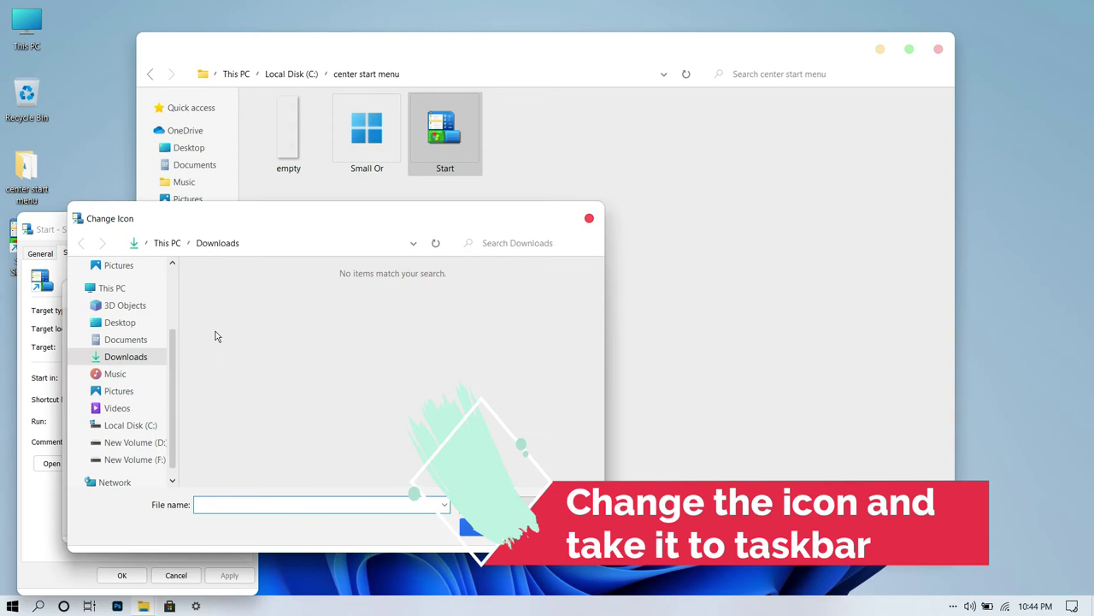
{"action": "left_click", "coordinate": [140, 290]}
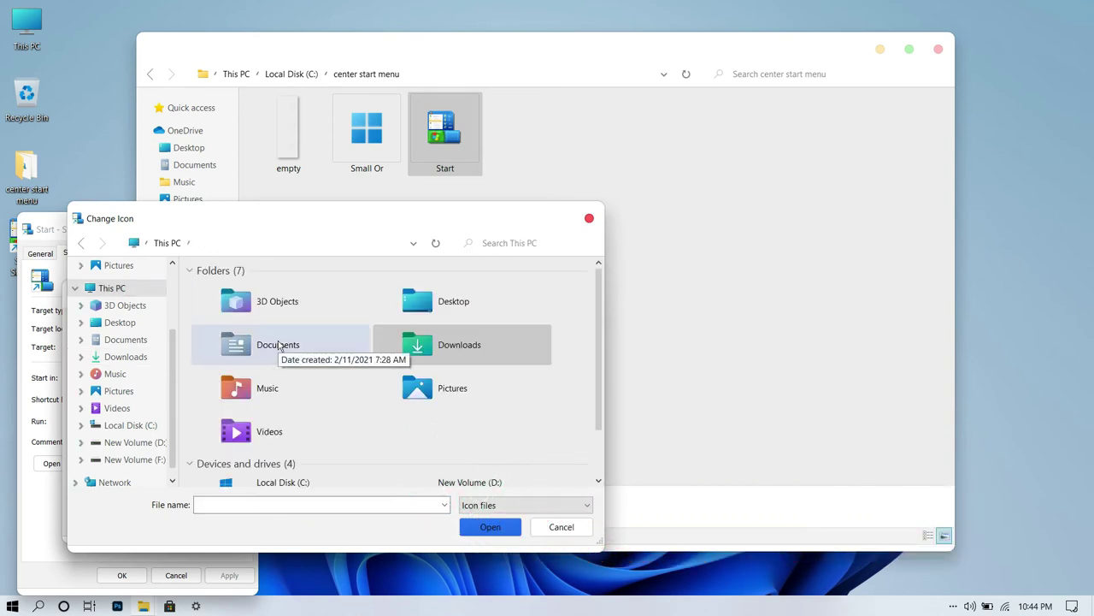
{"action": "scroll", "coordinate": [273, 446], "scroll_direction": "down", "scroll_amount": 1}
{"action": "double_click", "coordinate": [276, 420]}
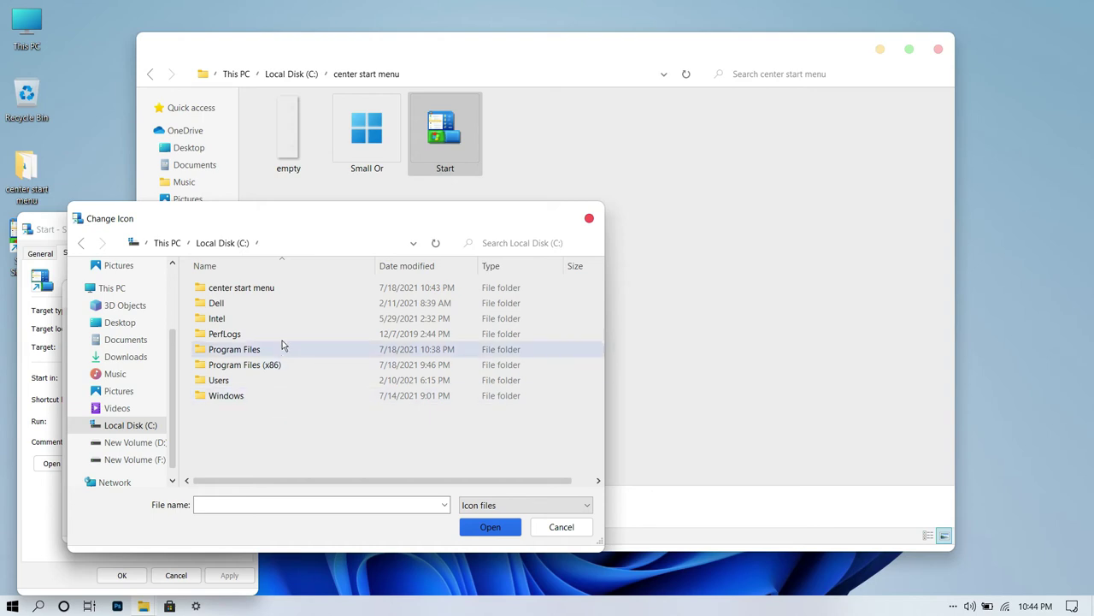
{"action": "double_click", "coordinate": [306, 293]}
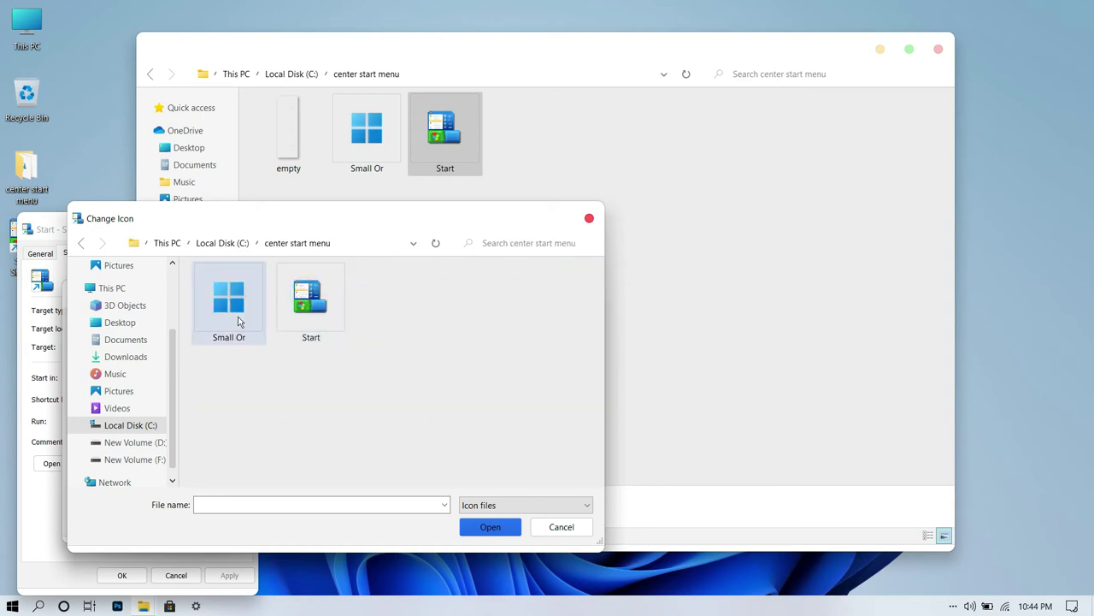
{"action": "double_click", "coordinate": [239, 320]}
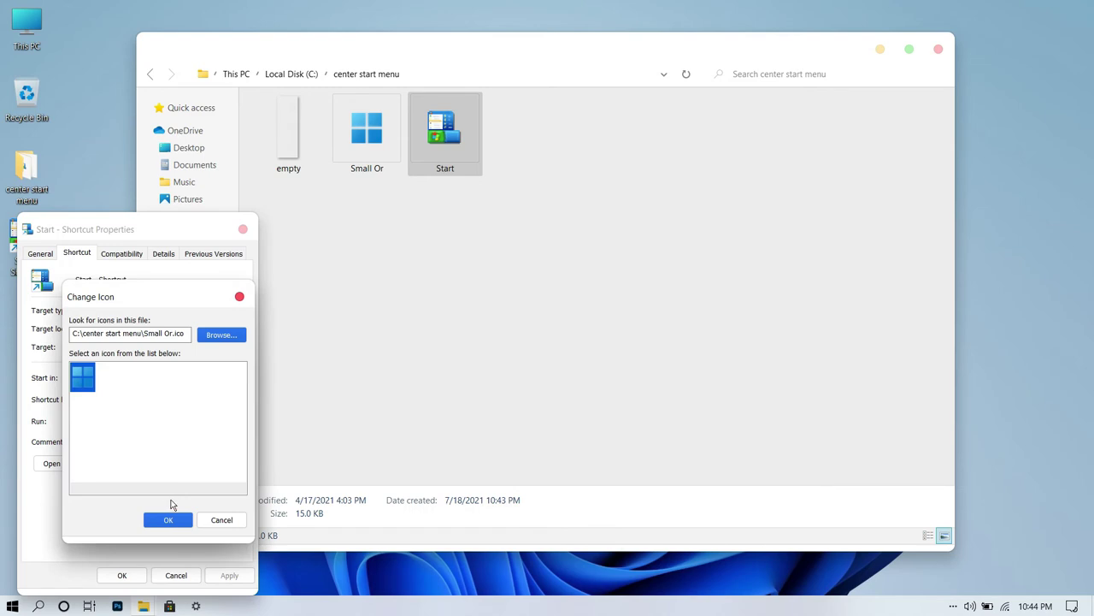
{"action": "left_click", "coordinate": [175, 524]}
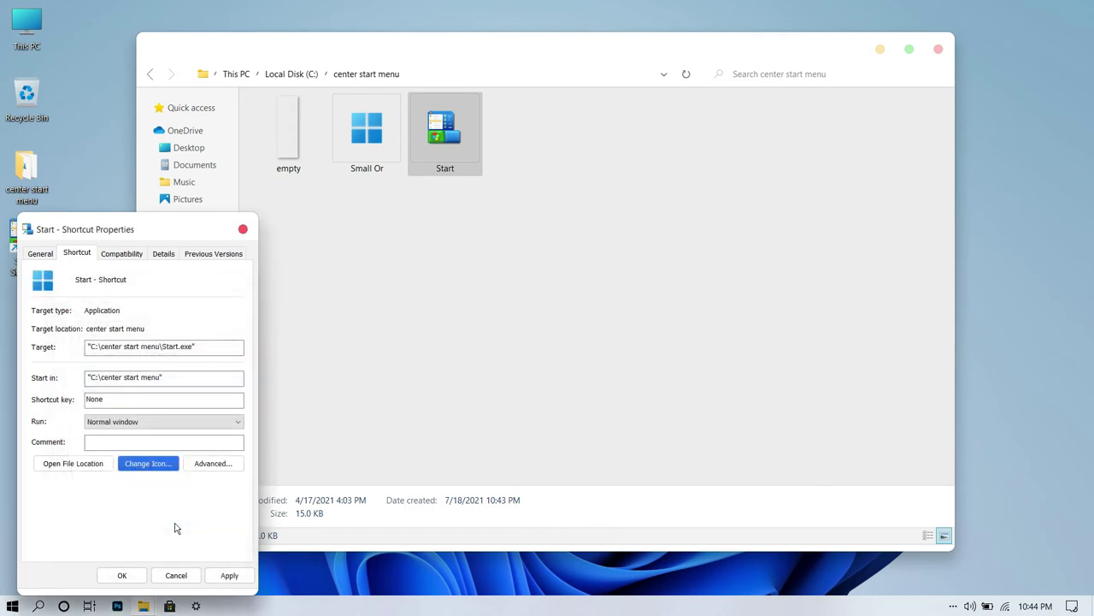
{"action": "left_click", "coordinate": [224, 575]}
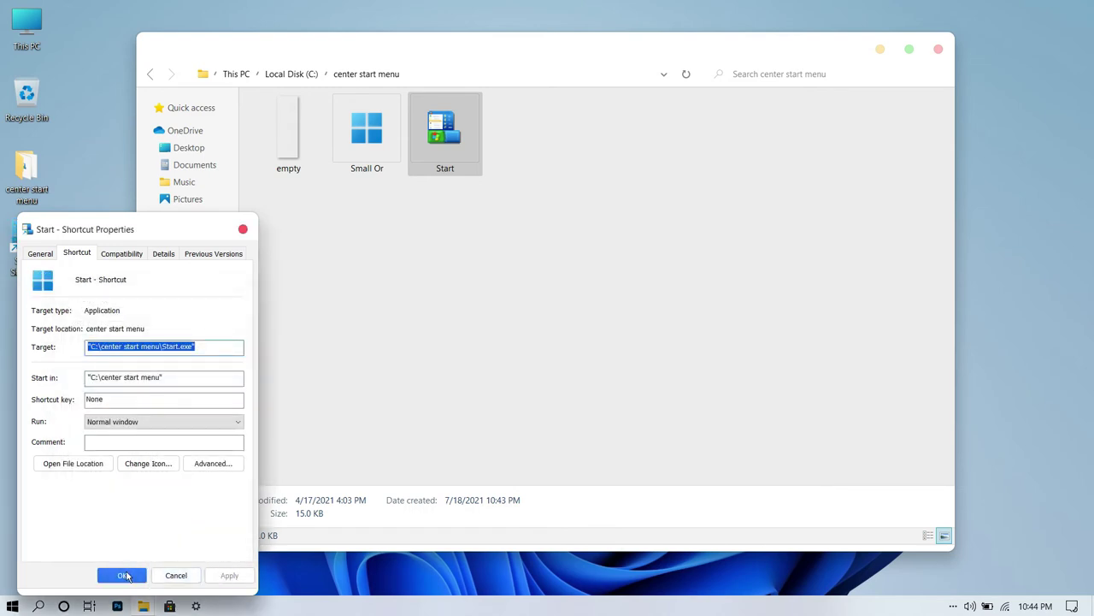
{"action": "left_click", "coordinate": [124, 576]}
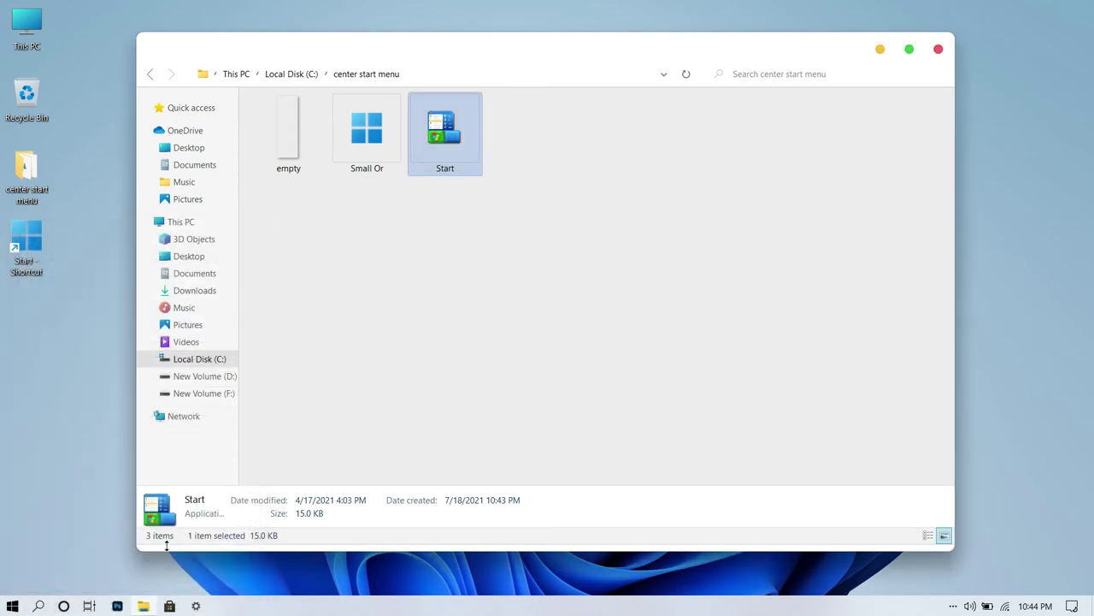
Pin the Start desktop shortcut to the taskbar and close the center start menu folder window
{"action": "left_click_drag", "start_coordinate": [15, 250], "coordinate": [229, 604]}
{"action": "left_click", "coordinate": [936, 51]}
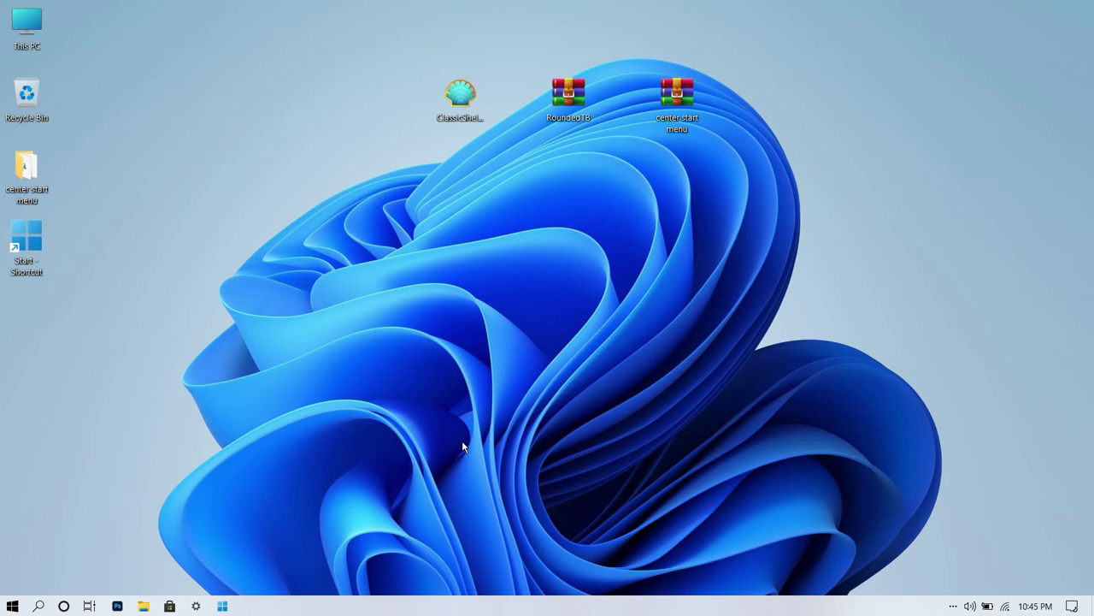
Replace the Start button in the Classic Start Menu settings with the custom image "empty" from C:\center start menu
{"action": "right_click", "coordinate": [12, 606]}
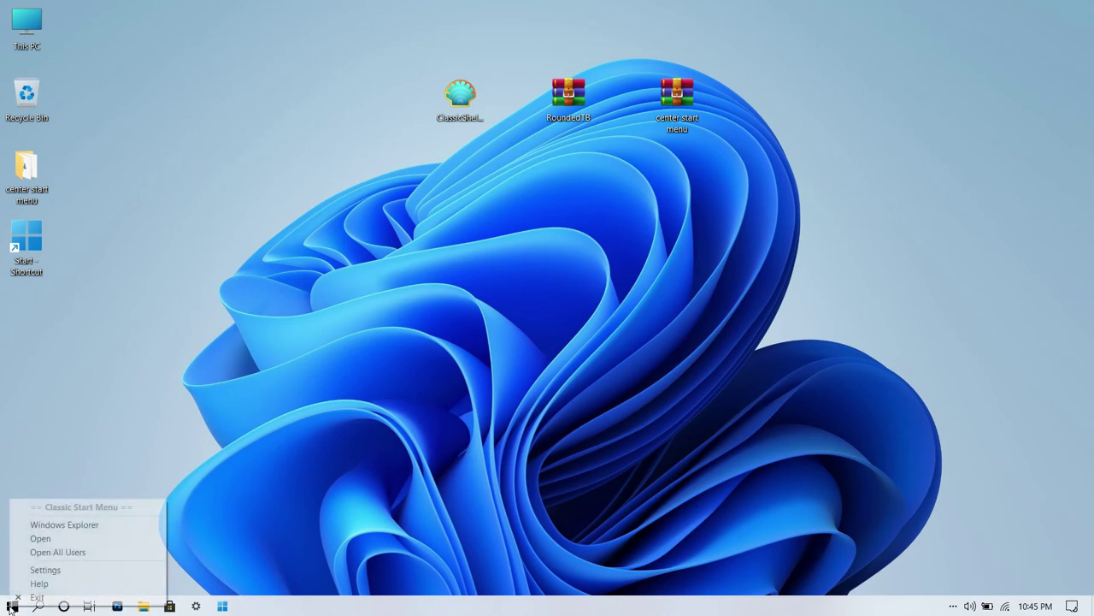
{"action": "left_click", "coordinate": [34, 571]}
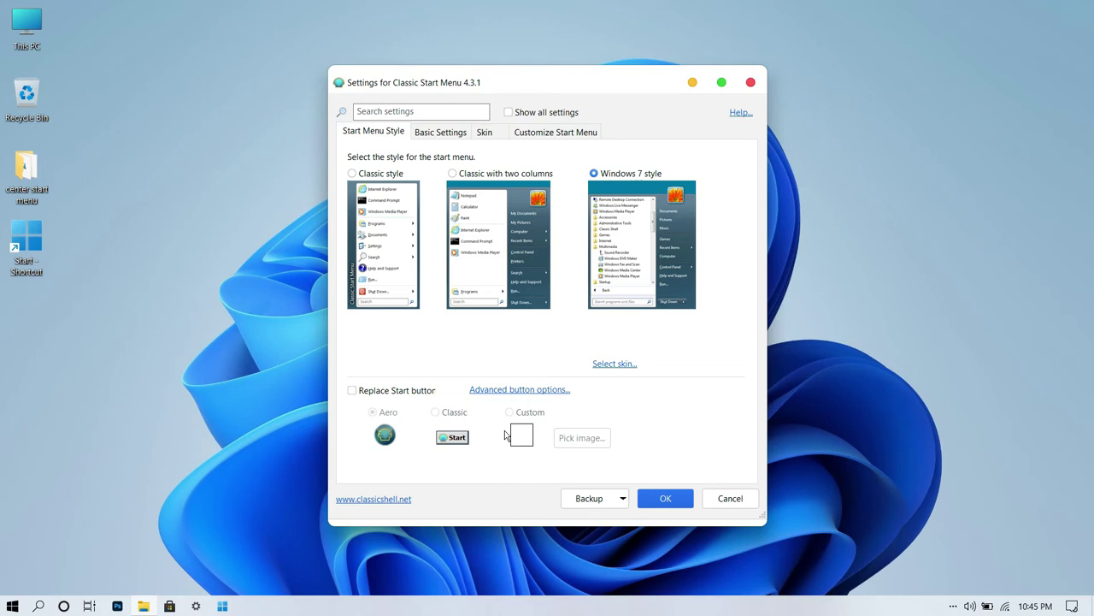
{"action": "left_click", "coordinate": [354, 392]}
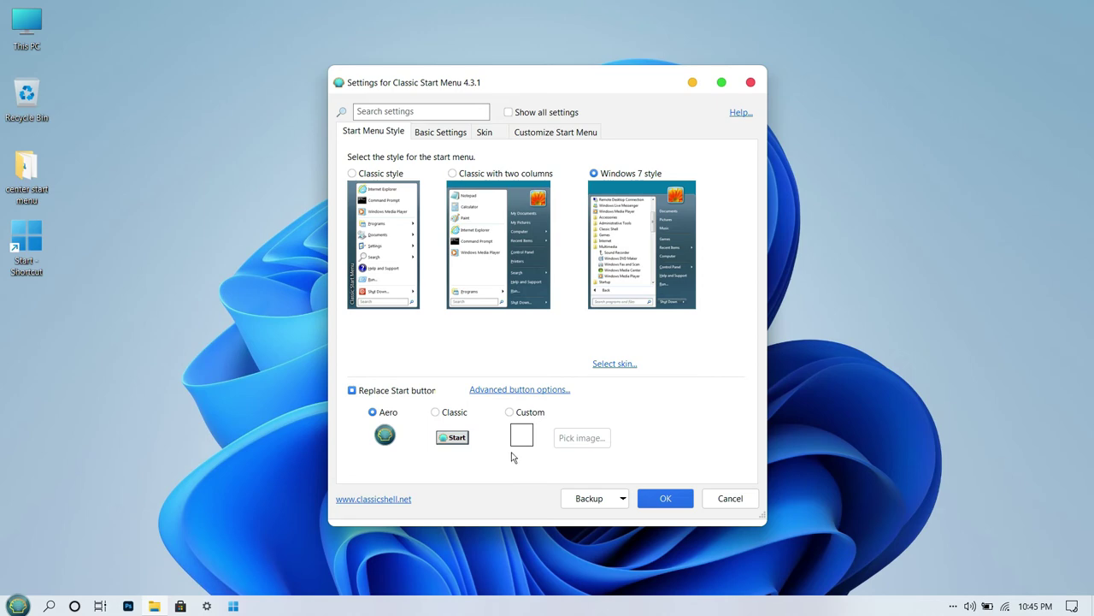
{"action": "left_click", "coordinate": [511, 413]}
{"action": "left_click", "coordinate": [576, 441]}
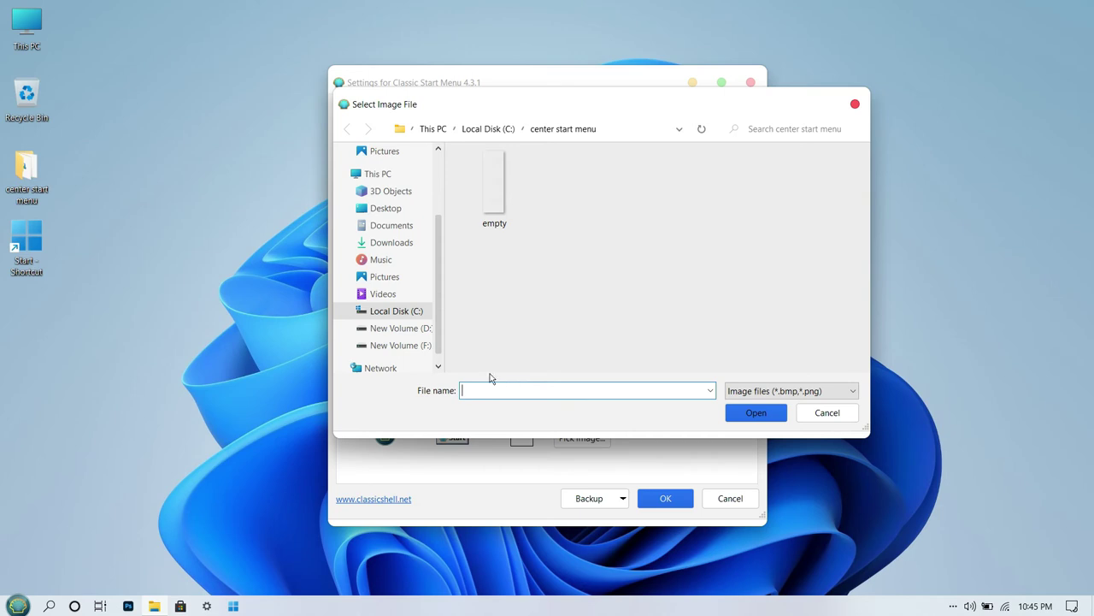
{"action": "left_click", "coordinate": [398, 315]}
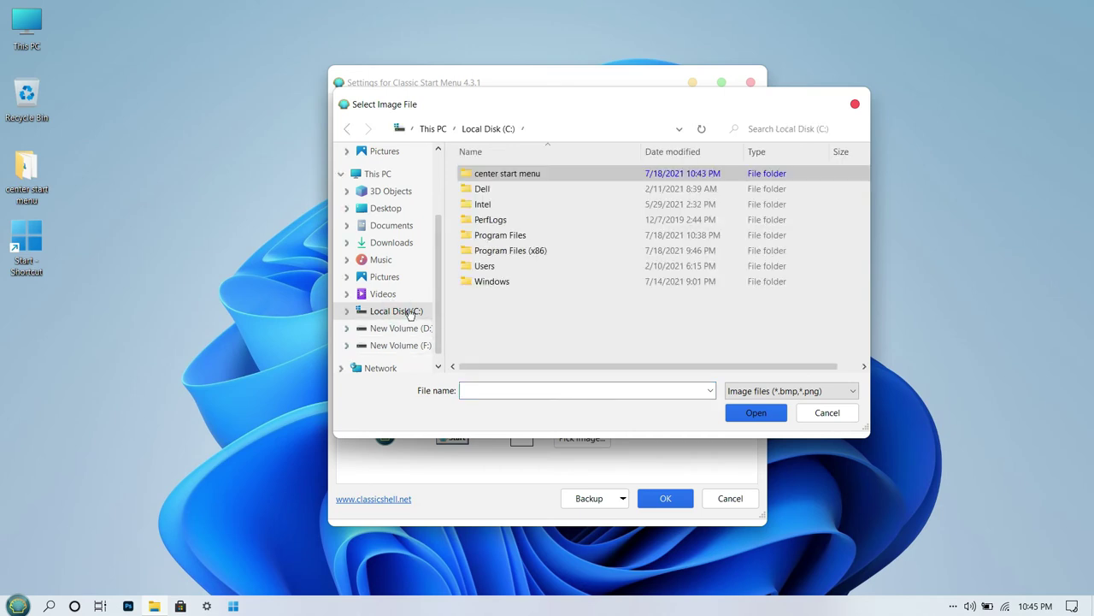
{"action": "left_click", "coordinate": [522, 175]}
{"action": "double_click", "coordinate": [522, 176]}
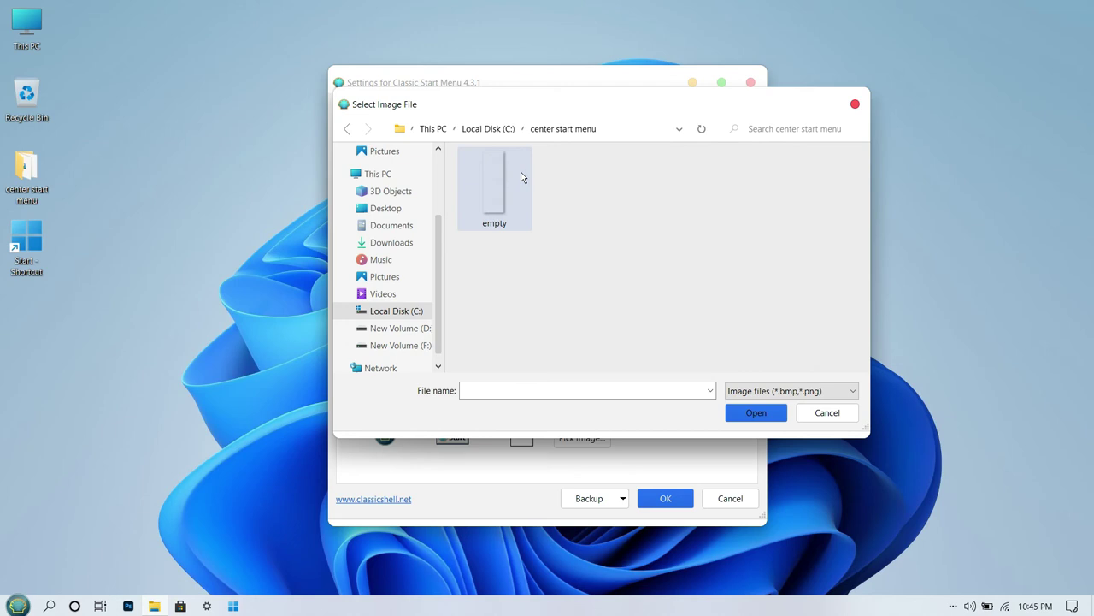
{"action": "double_click", "coordinate": [521, 177]}
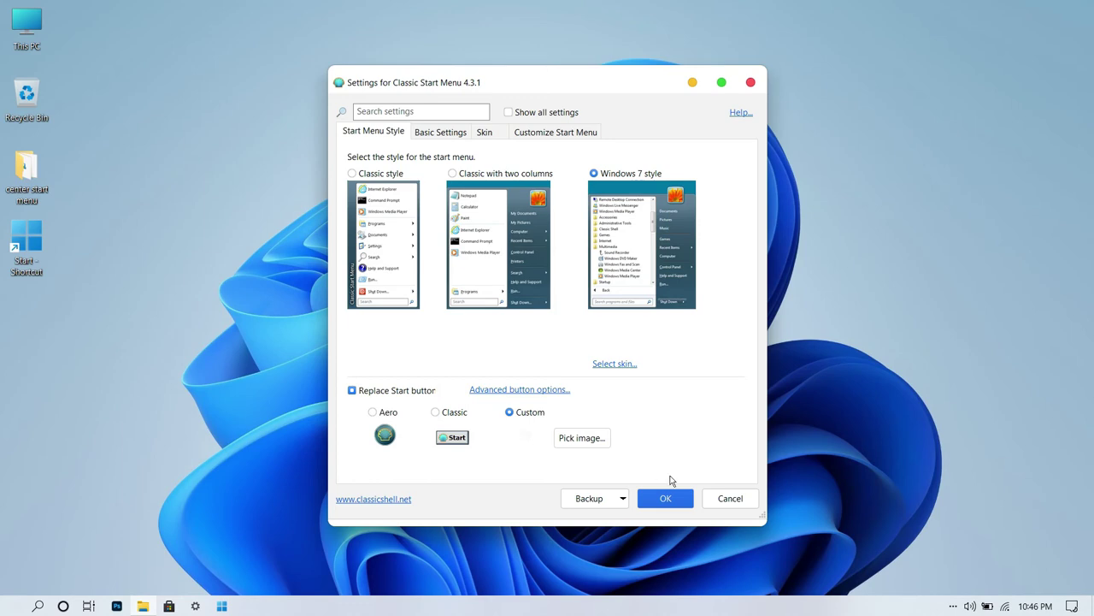
{"action": "left_click", "coordinate": [683, 500]}
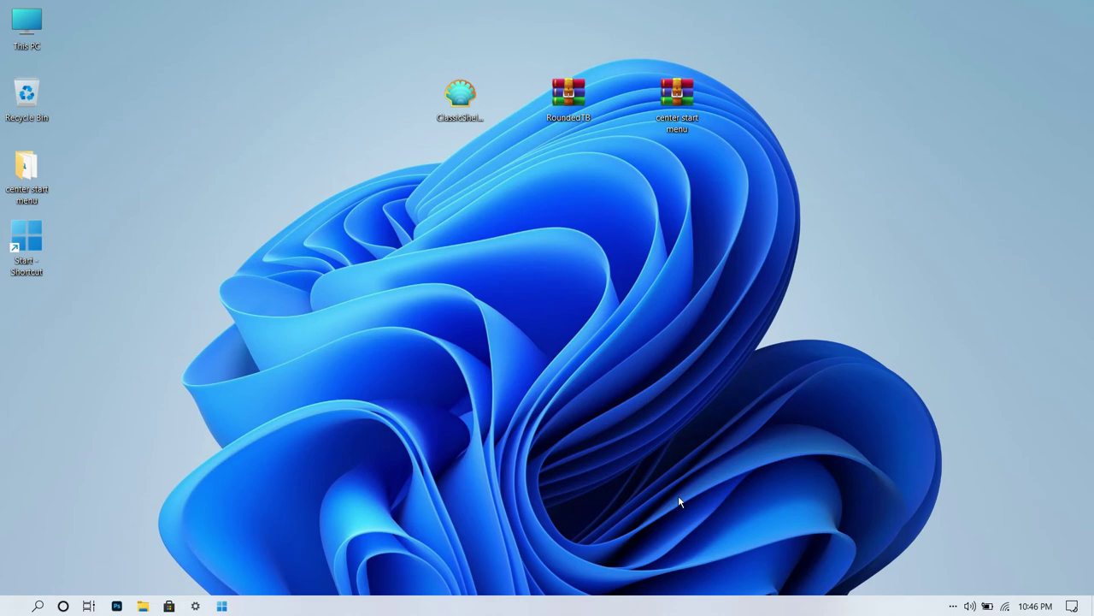
Hide the Task View button, Cortana button and search icon from the taskbar
{"action": "right_click", "coordinate": [669, 605]}
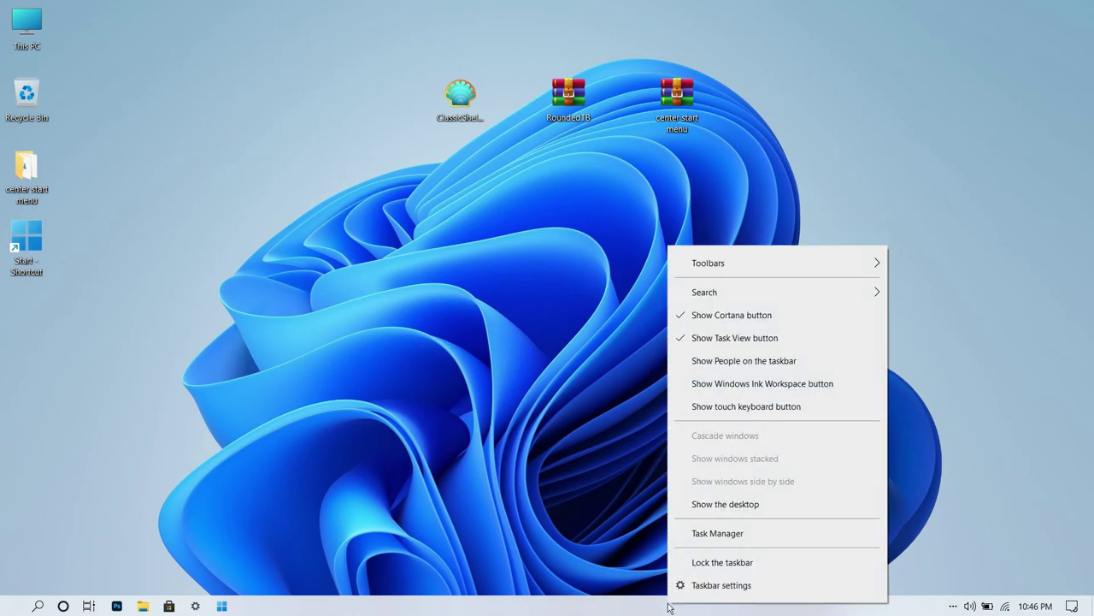
{"action": "left_click", "coordinate": [713, 331]}
{"action": "right_click", "coordinate": [691, 603]}
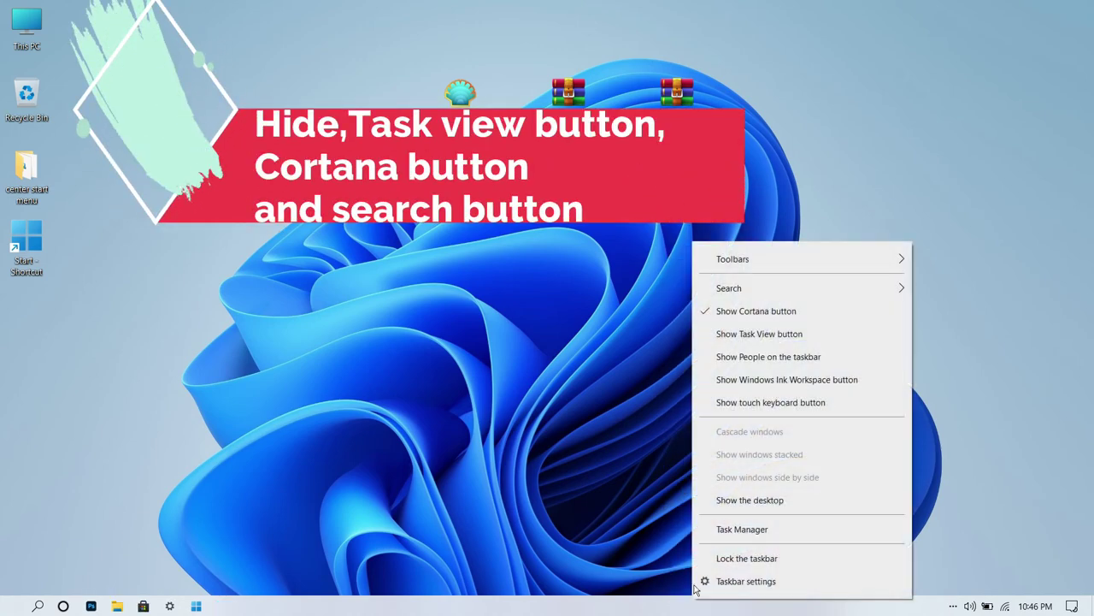
{"action": "left_click", "coordinate": [714, 313]}
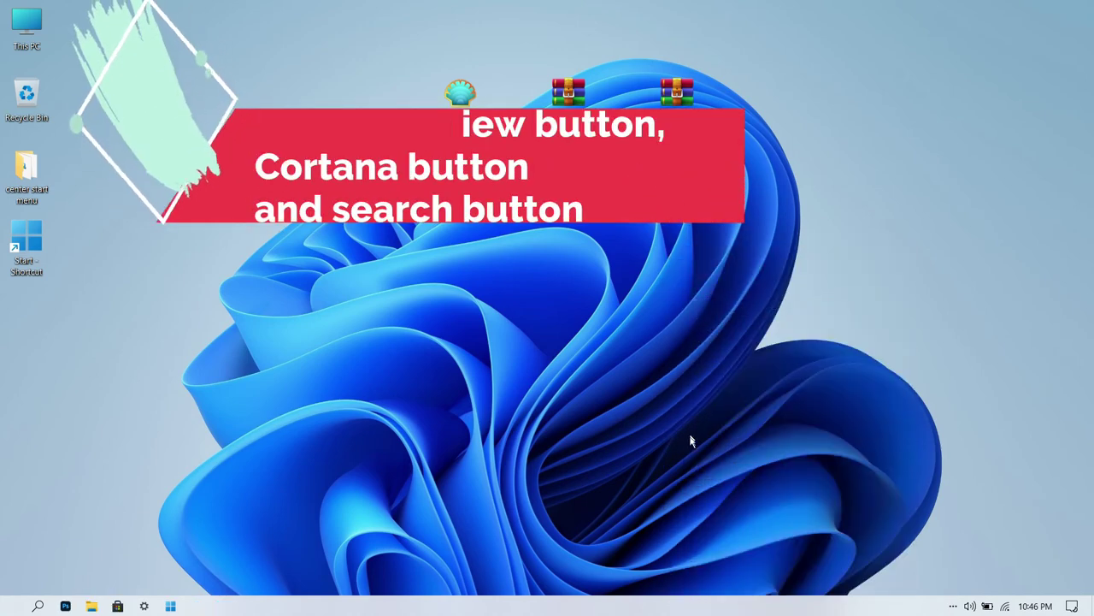
{"action": "right_click", "coordinate": [708, 604]}
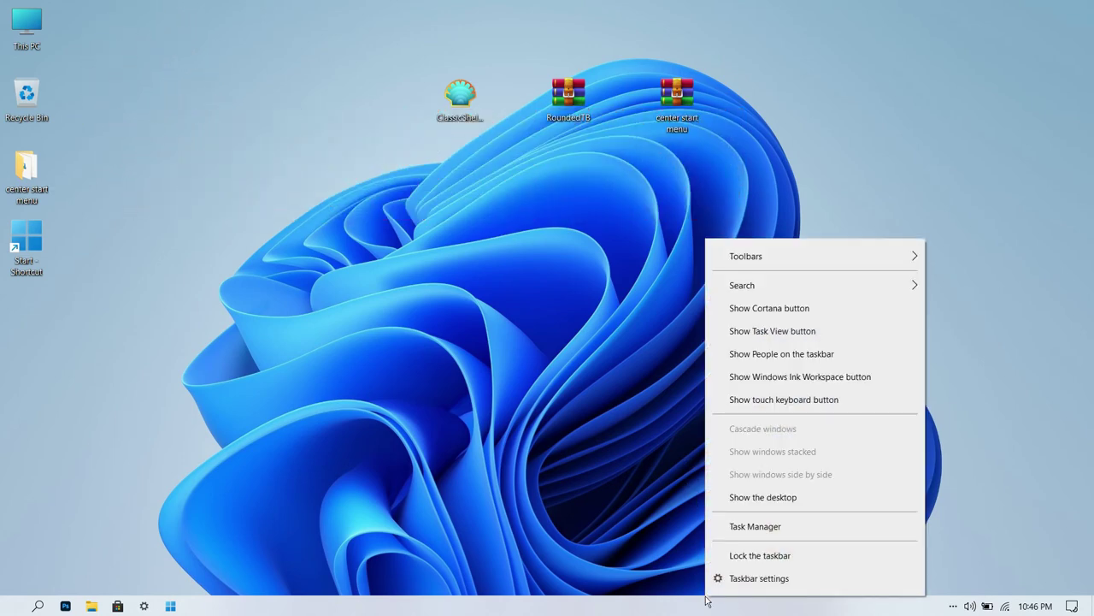
{"action": "mouse_move", "coordinate": [754, 284]}
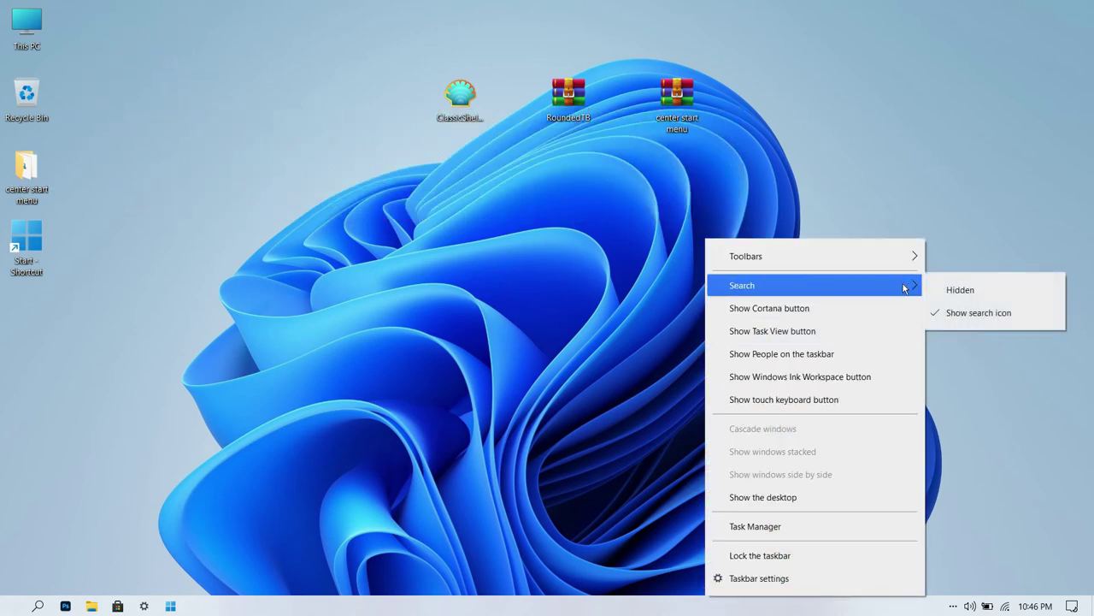
{"action": "left_click", "coordinate": [960, 285]}
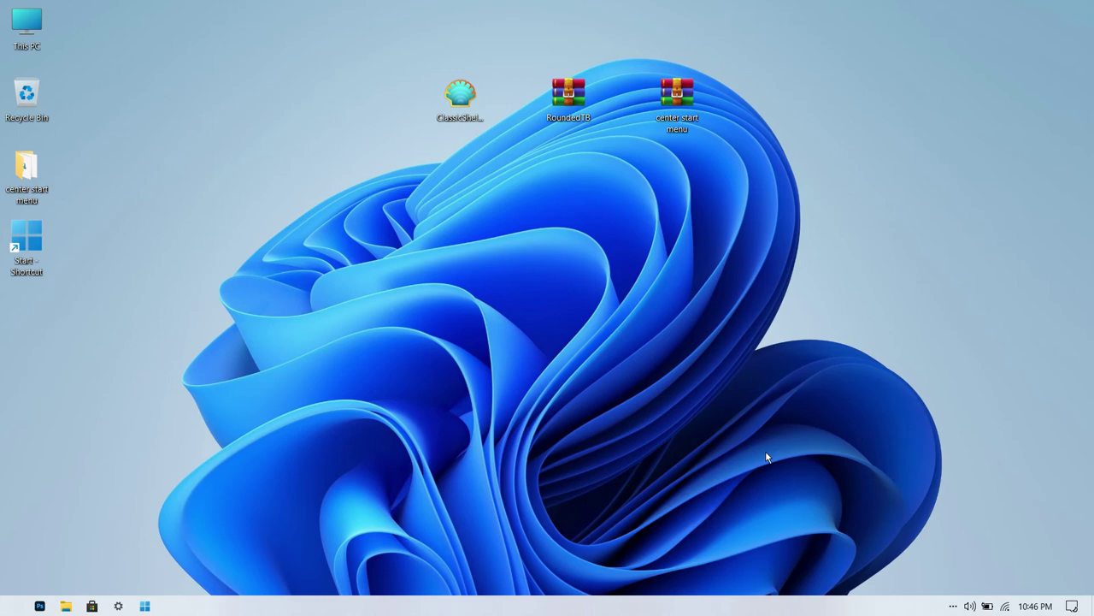
Add the Links toolbar to the taskbar, move it to the far left and center the pinned icons
{"action": "right_click", "coordinate": [713, 607]}
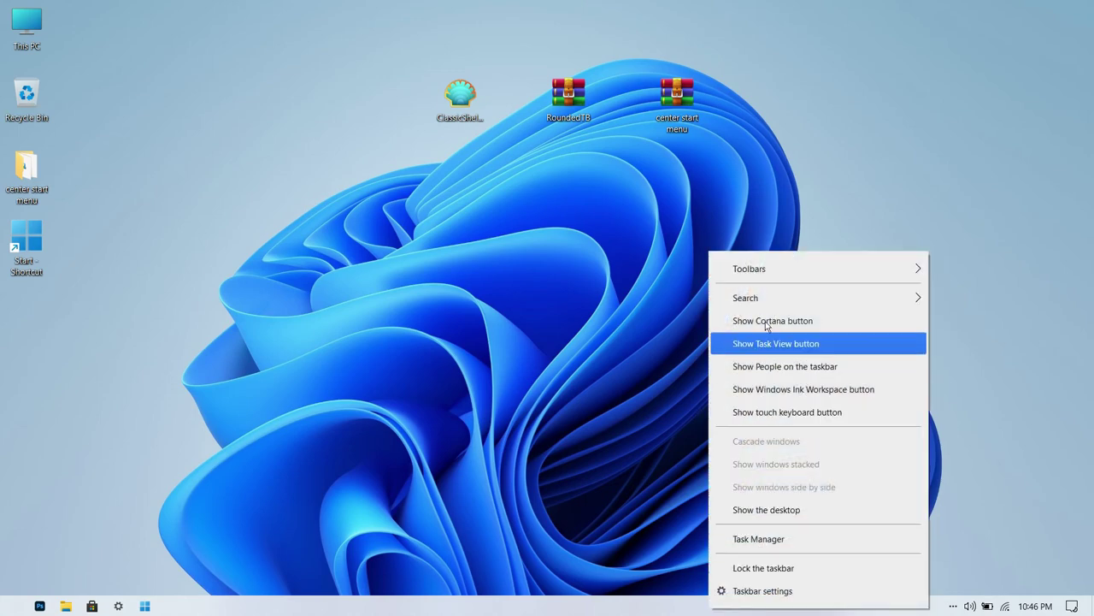
{"action": "mouse_move", "coordinate": [828, 270]}
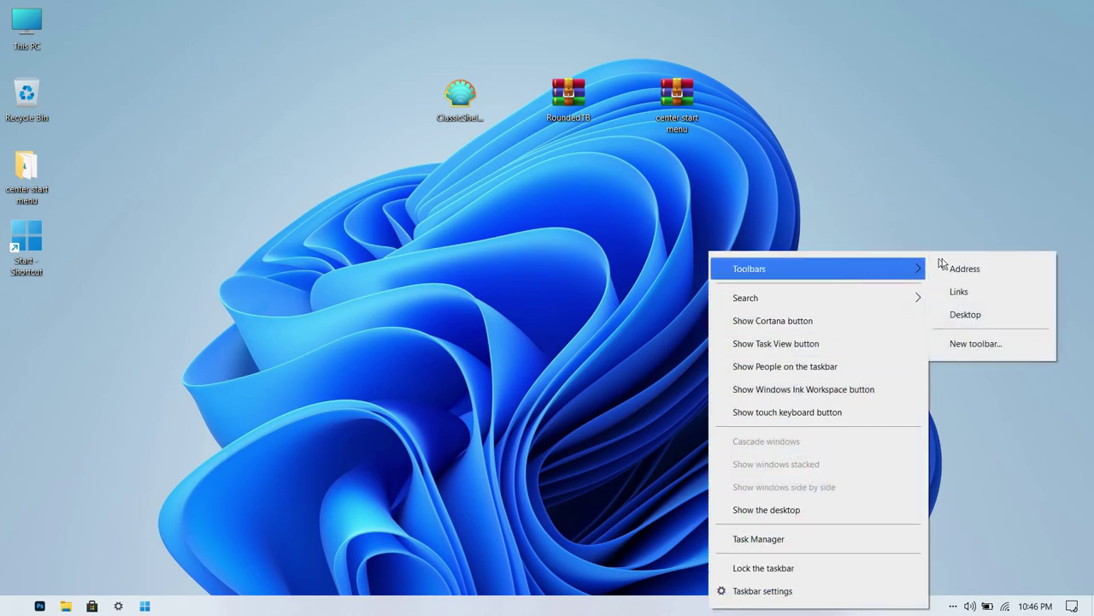
{"action": "left_click", "coordinate": [986, 289]}
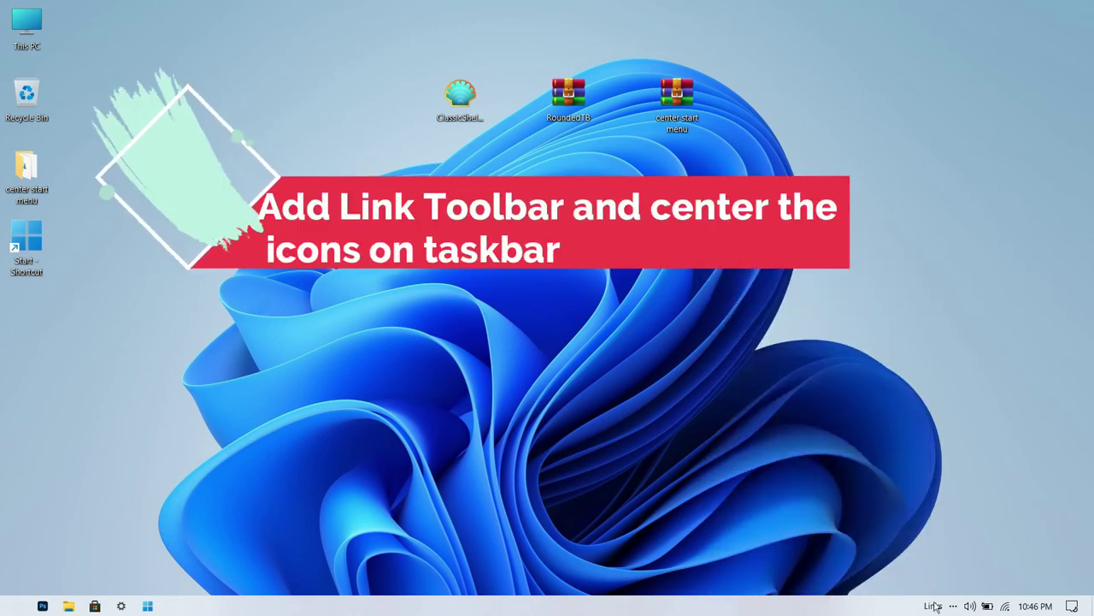
{"action": "left_click_drag", "start_coordinate": [920, 607], "coordinate": [19, 608]}
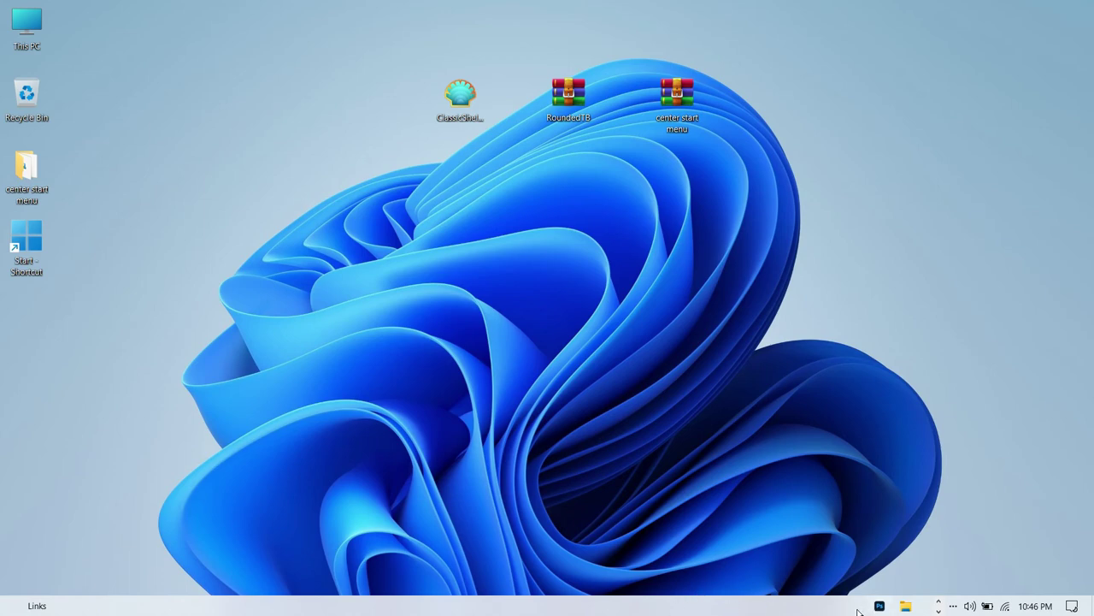
{"action": "left_click_drag", "start_coordinate": [861, 606], "coordinate": [465, 606]}
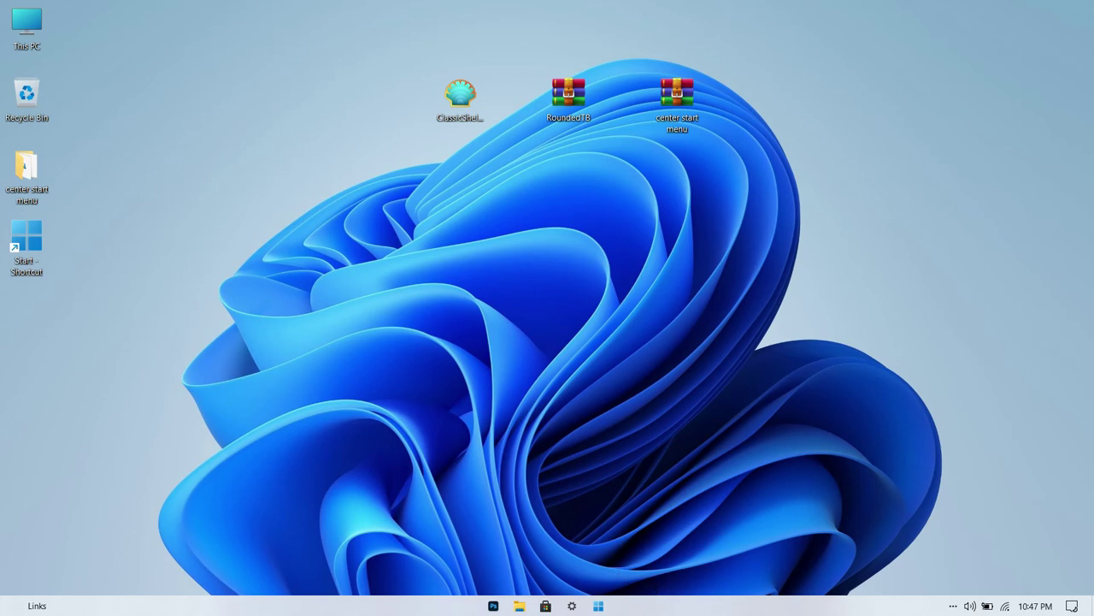
Hide the Links toolbar's text and title, and lock the taskbar
{"action": "right_click", "coordinate": [343, 607]}
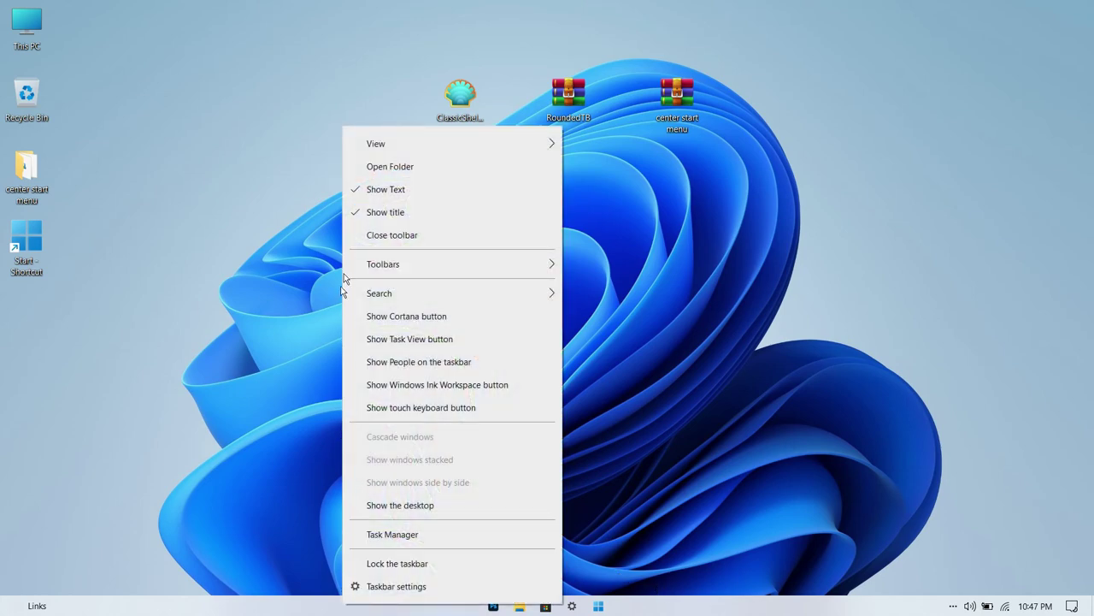
{"action": "left_click", "coordinate": [363, 190]}
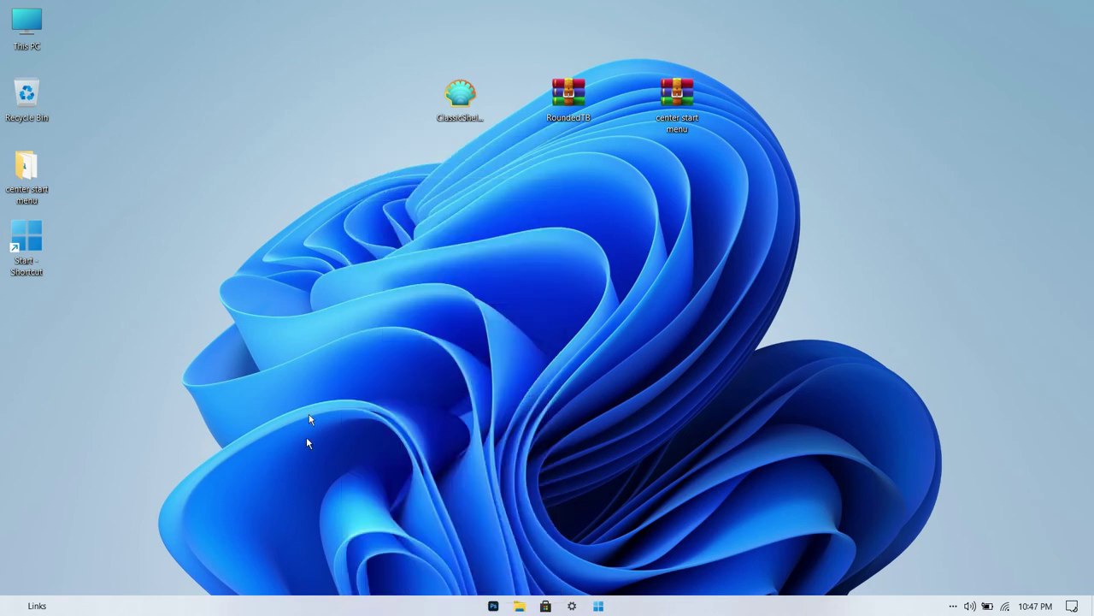
{"action": "right_click", "coordinate": [280, 603]}
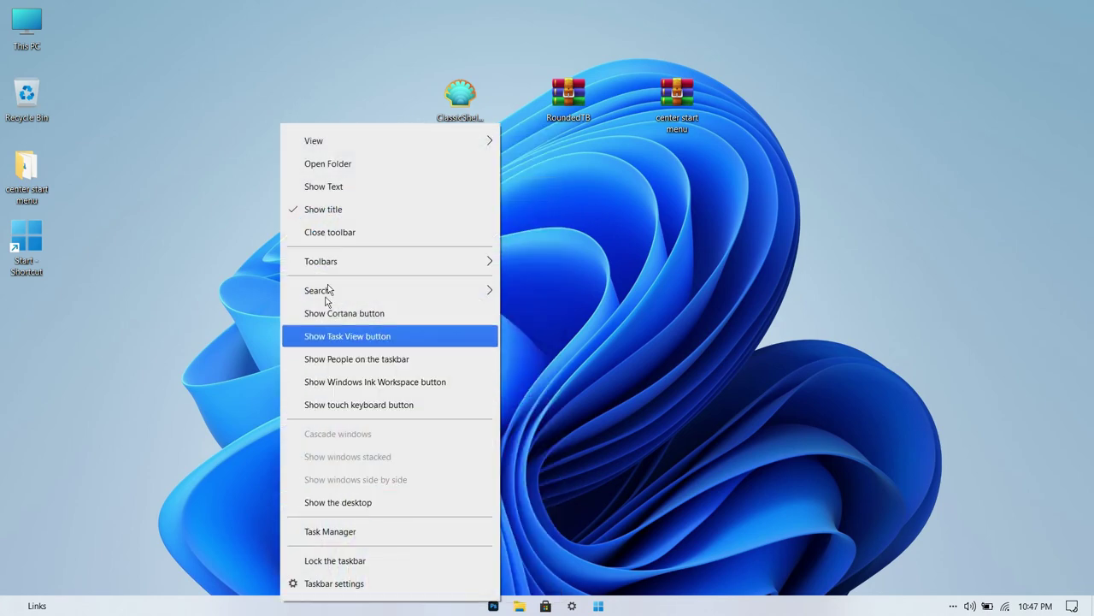
{"action": "left_click", "coordinate": [337, 209]}
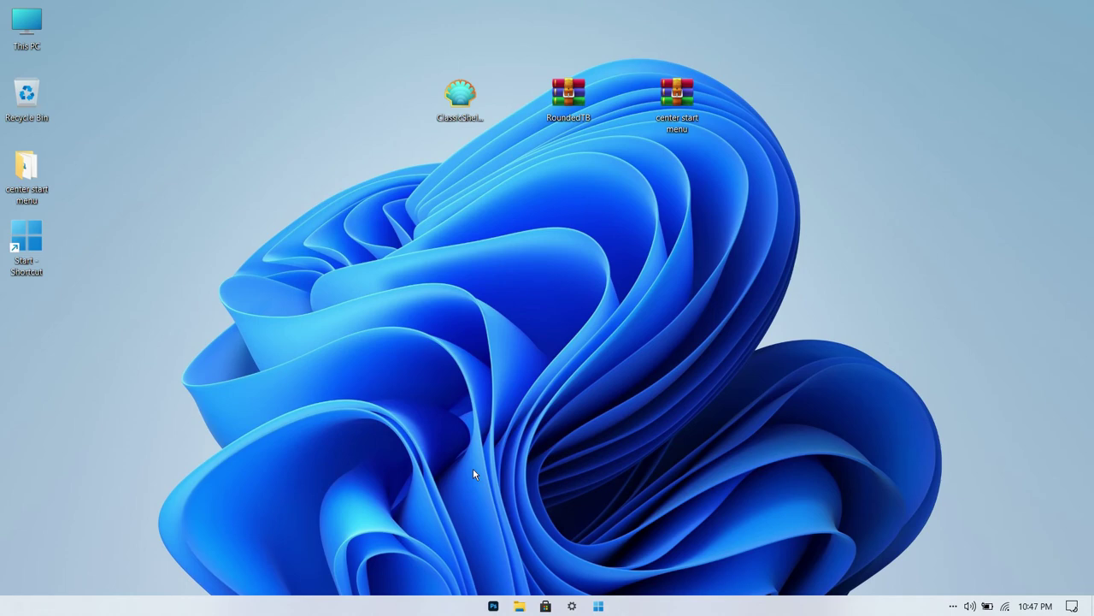
{"action": "right_click", "coordinate": [793, 603]}
{"action": "left_click", "coordinate": [807, 556]}
Extract the RoundedTB archive into a RoundedTB folder on the desktop
{"action": "right_click", "coordinate": [587, 115]}
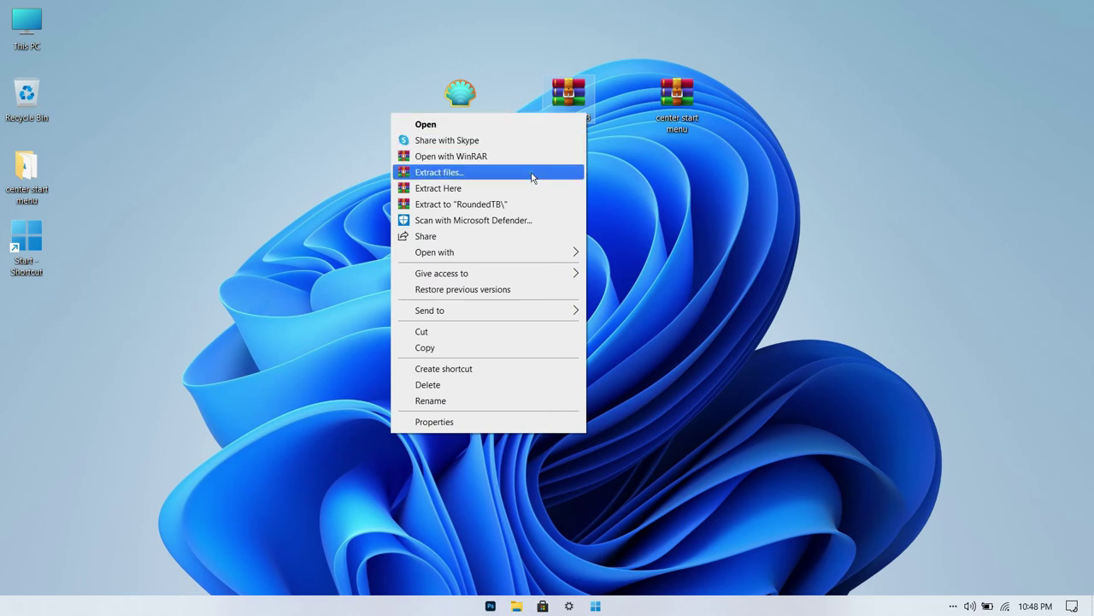
{"action": "left_click", "coordinate": [532, 175]}
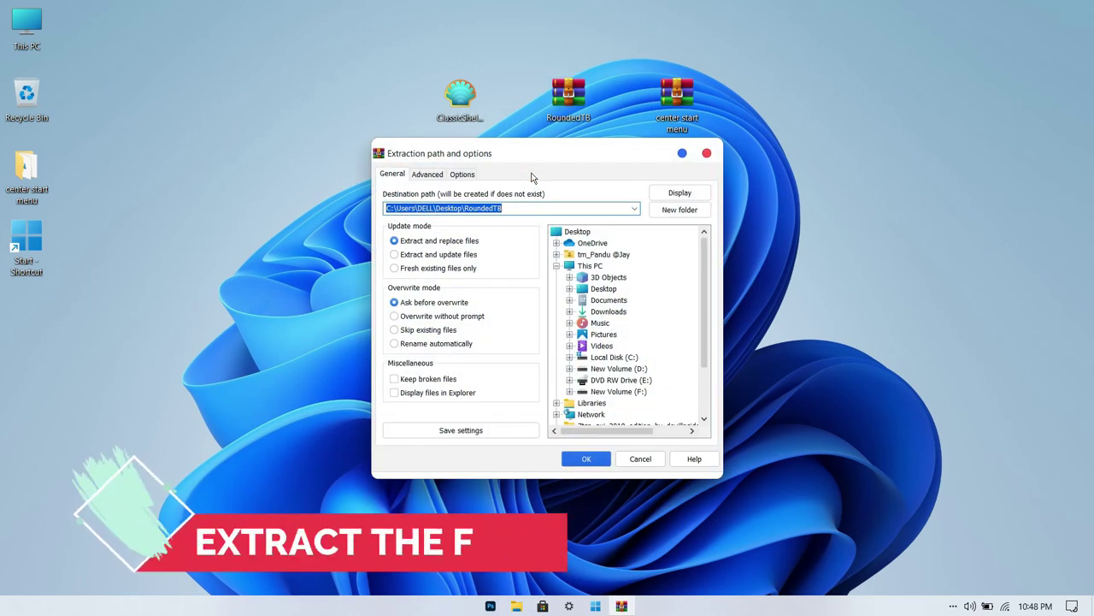
{"action": "left_click", "coordinate": [601, 459]}
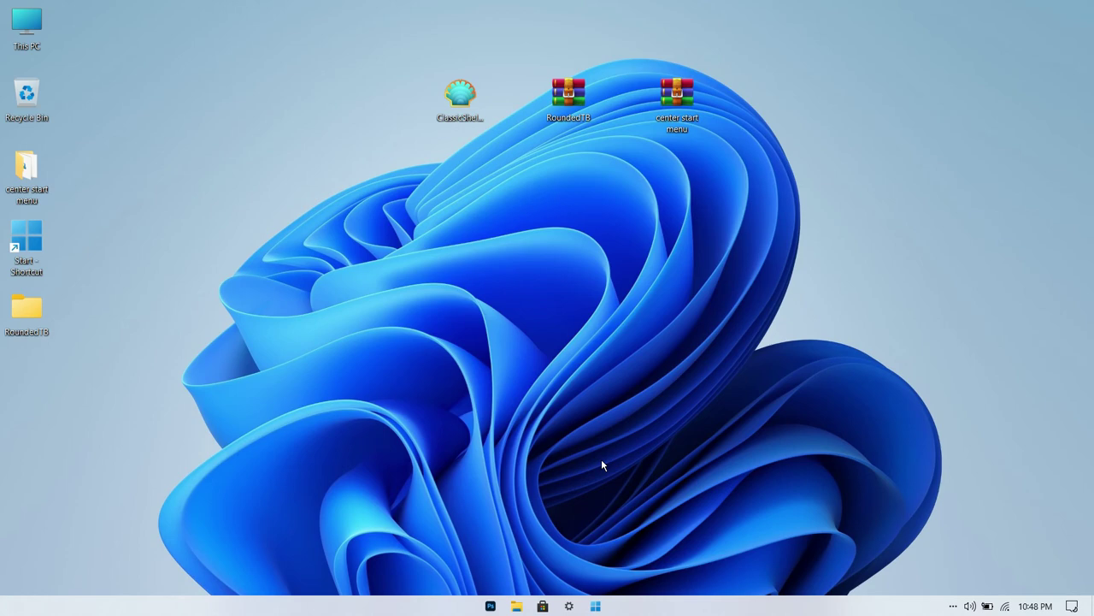
Copy the extracted RoundedTB folder from the desktop to Local Disk (C:)
{"action": "right_click", "coordinate": [32, 317]}
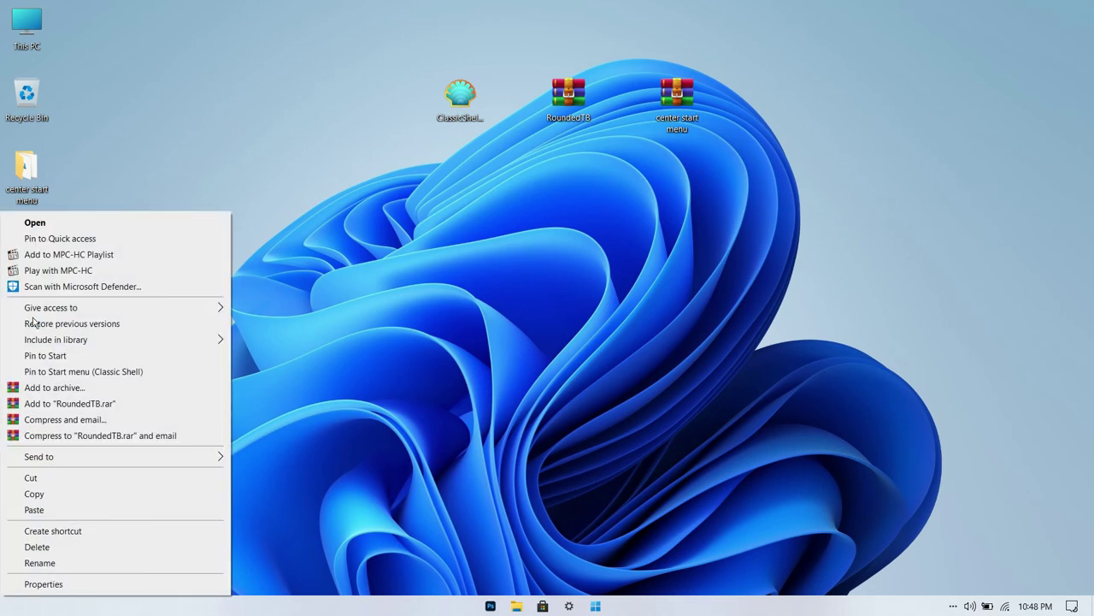
{"action": "left_click", "coordinate": [97, 494]}
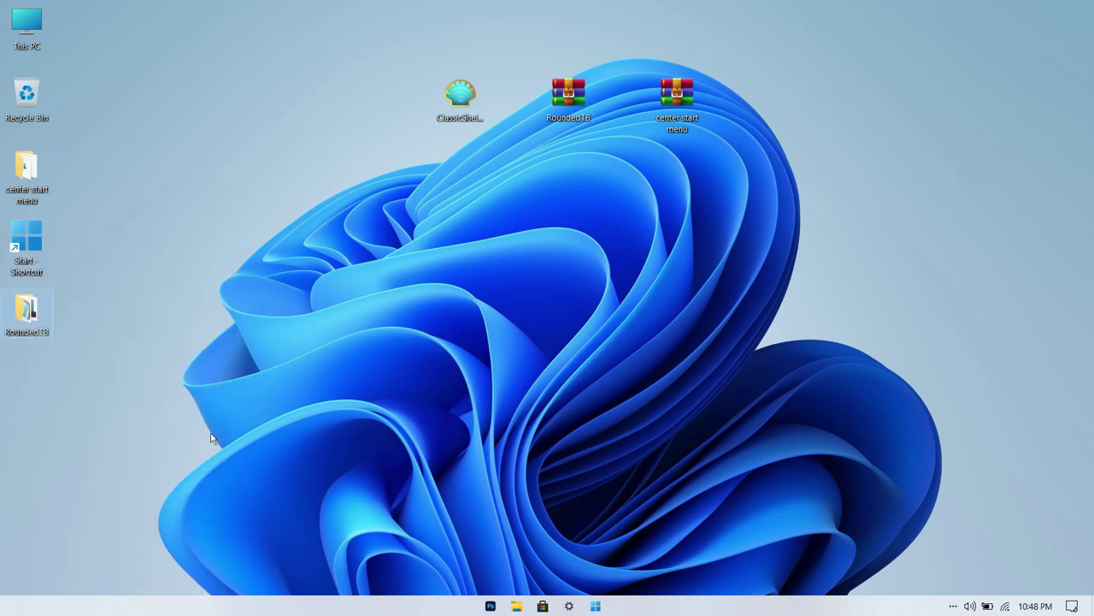
{"action": "left_click", "coordinate": [27, 30]}
{"action": "key", "text": "Return"}
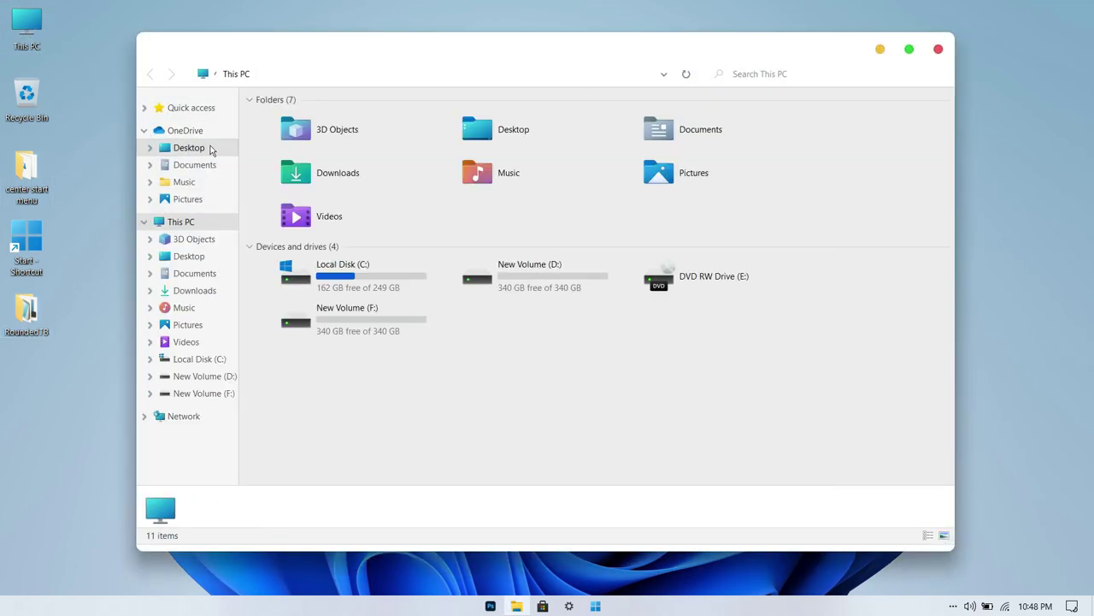
{"action": "double_click", "coordinate": [318, 270]}
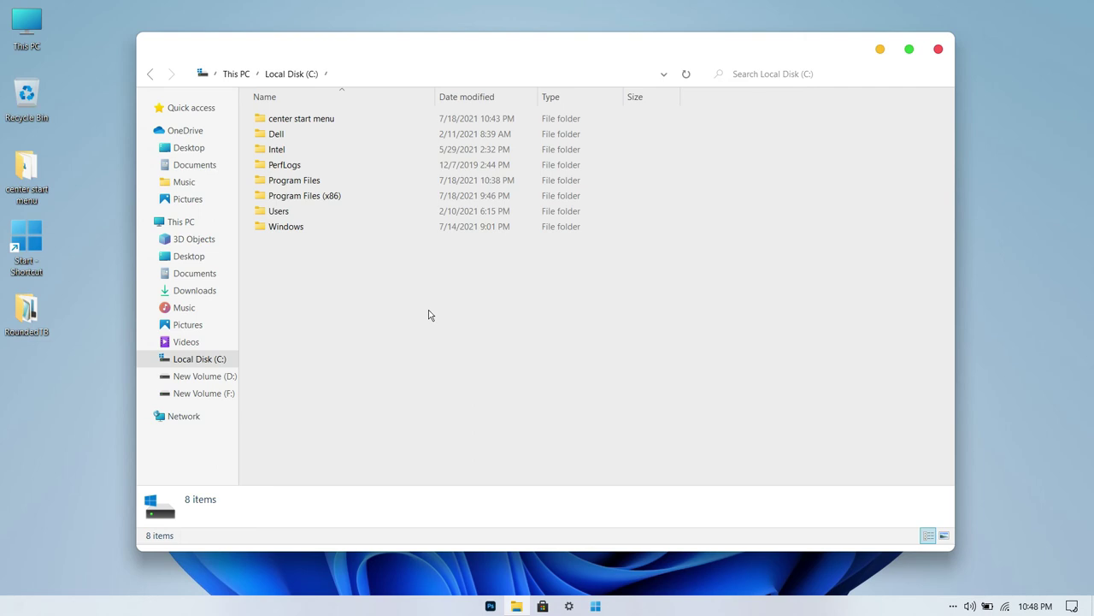
{"action": "right_click", "coordinate": [485, 325]}
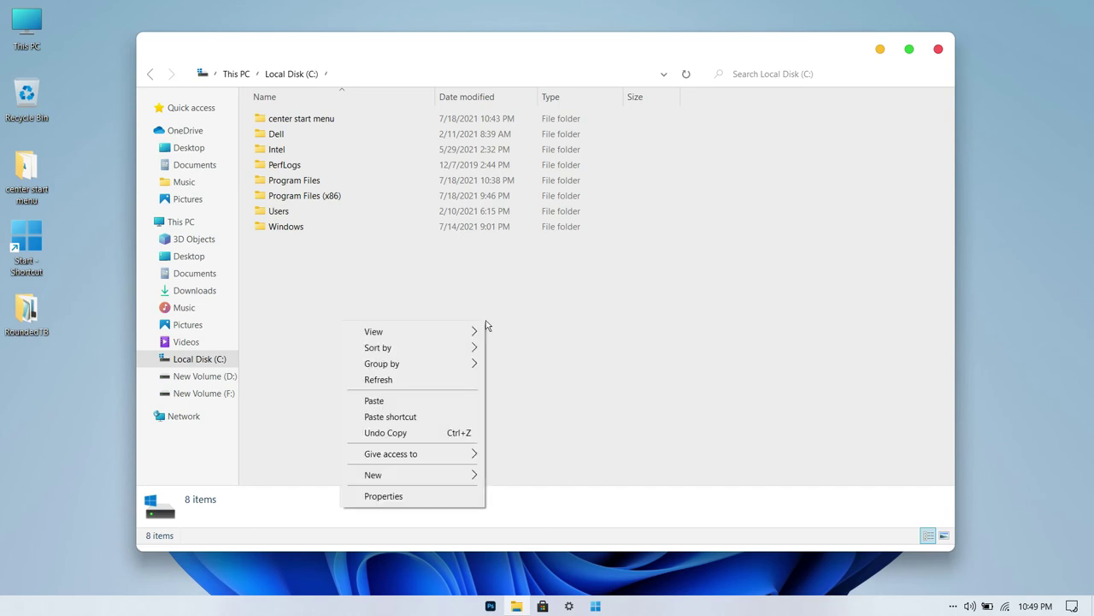
{"action": "left_click", "coordinate": [462, 399]}
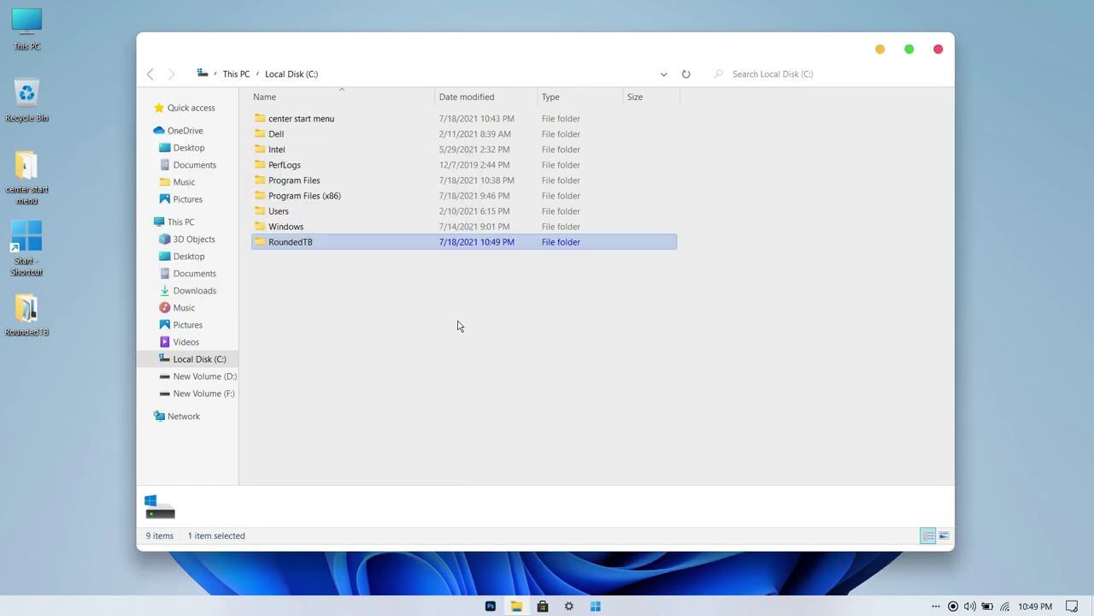
Rename the RoundedTB application in C:\RoundedTB as RoundedTB.exe
{"action": "double_click", "coordinate": [426, 241]}
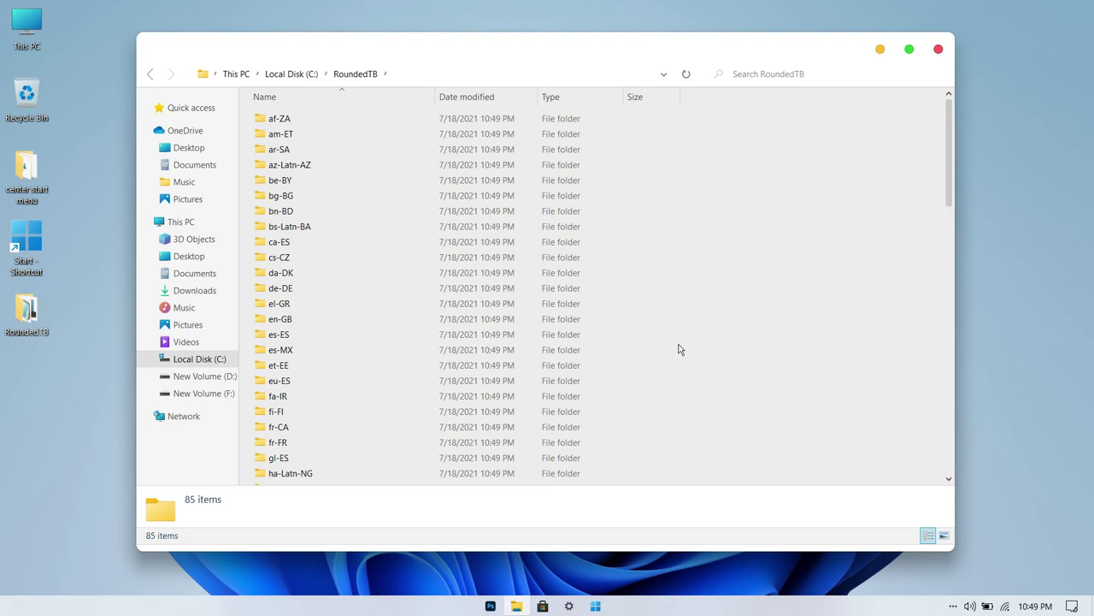
{"action": "scroll", "coordinate": [729, 333], "scroll_direction": "down", "scroll_amount": 5}
{"action": "scroll", "coordinate": [729, 336], "scroll_direction": "down", "scroll_amount": 1}
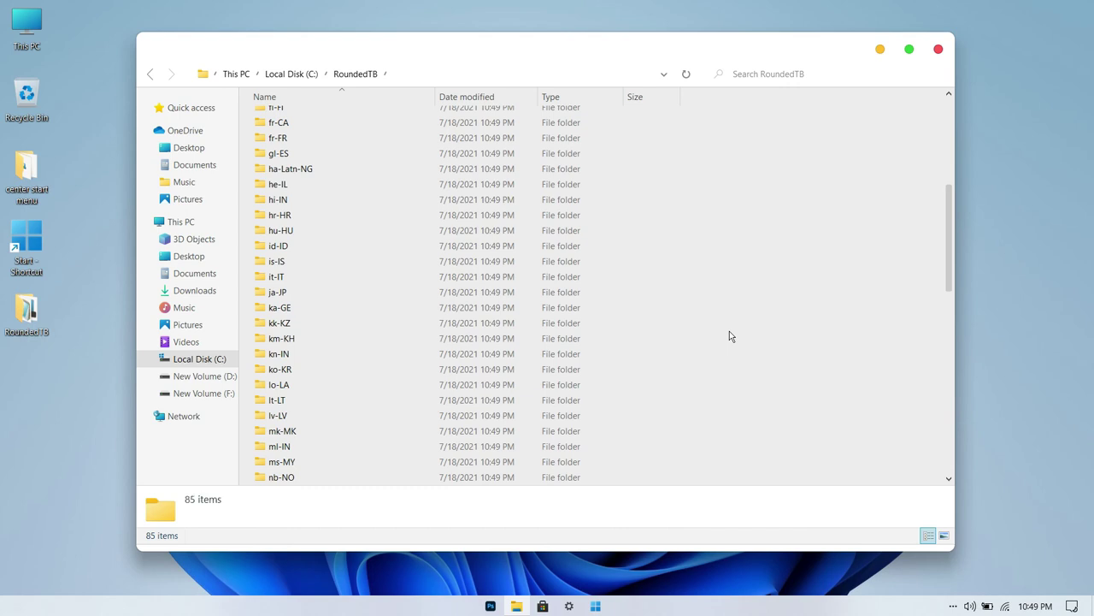
{"action": "scroll", "coordinate": [729, 336], "scroll_direction": "down", "scroll_amount": 15}
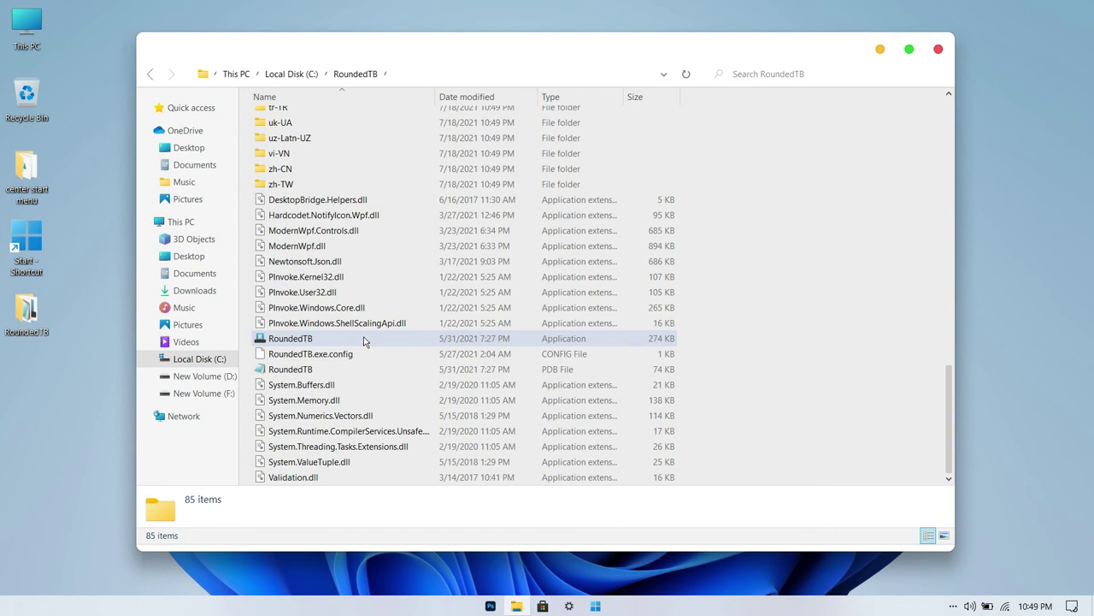
{"action": "left_click", "coordinate": [364, 339]}
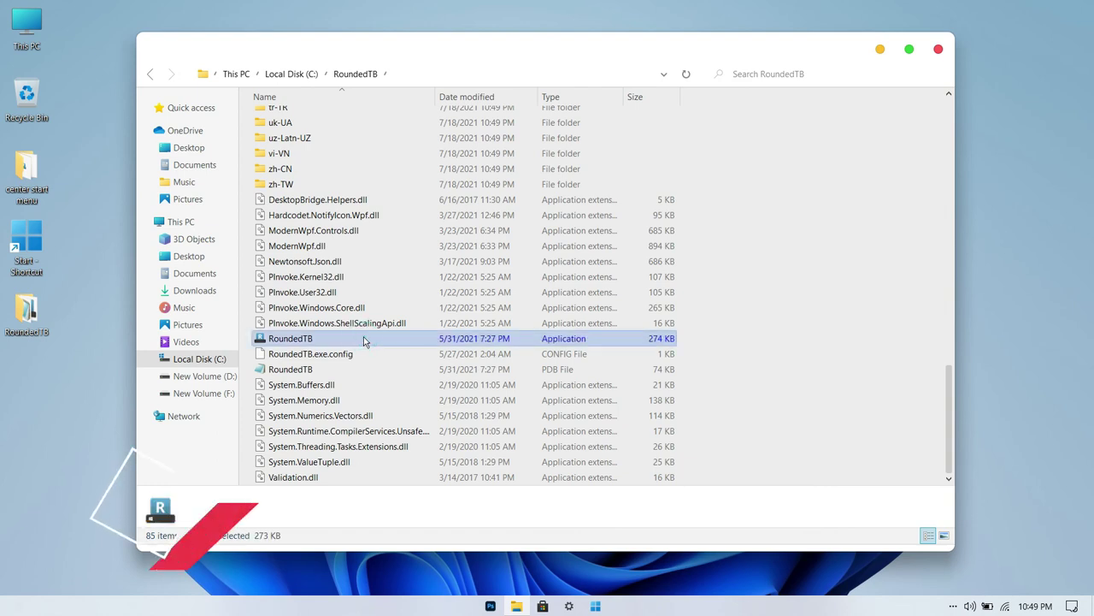
{"action": "right_click", "coordinate": [363, 338]}
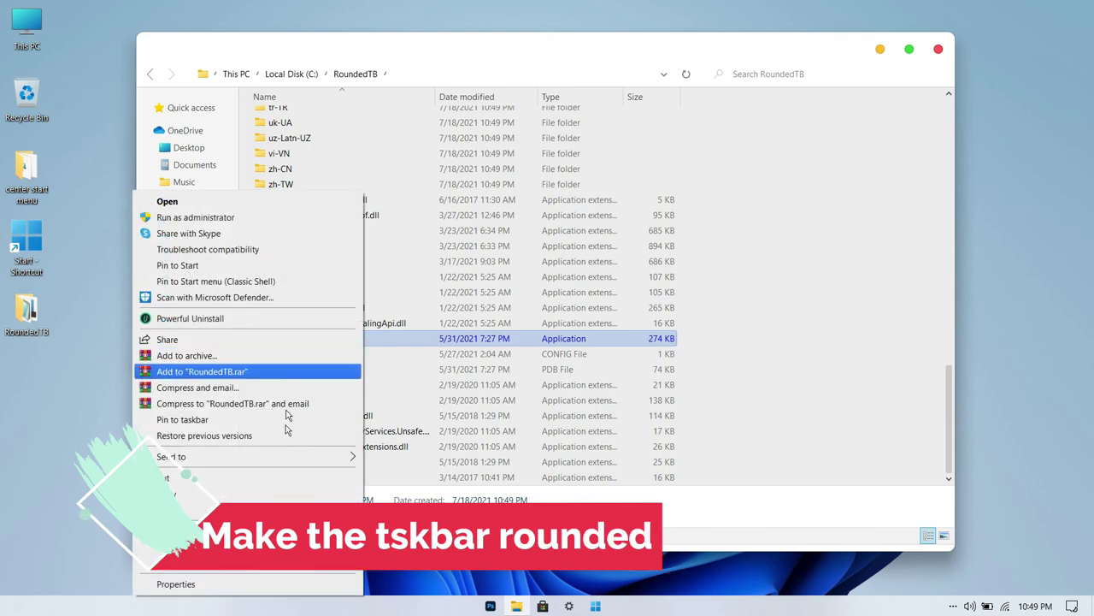
{"action": "left_click", "coordinate": [291, 580]}
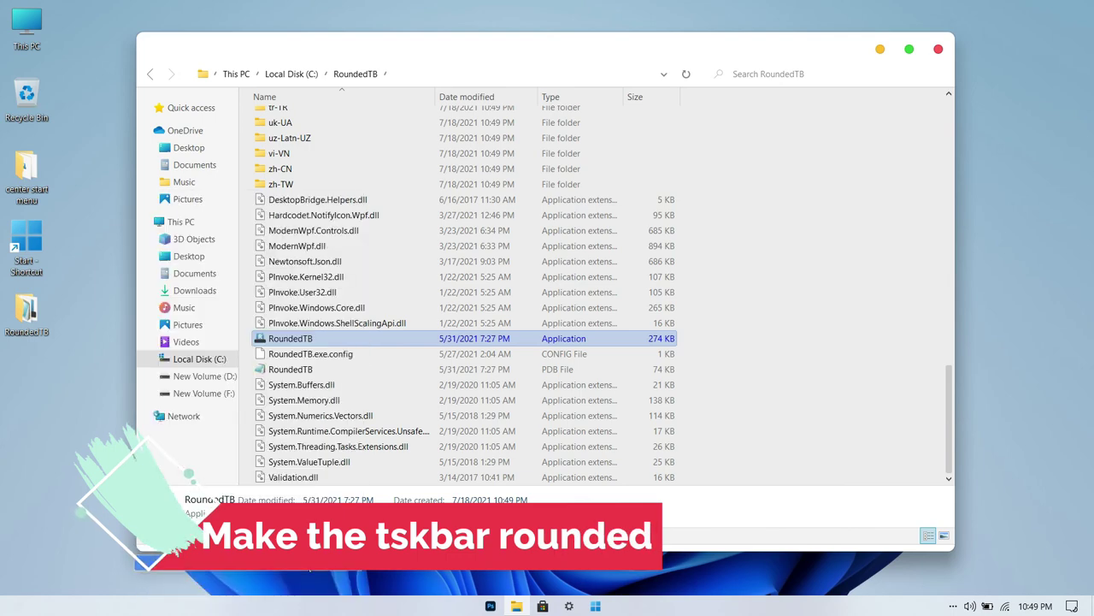
{"action": "left_click", "coordinate": [323, 340]}
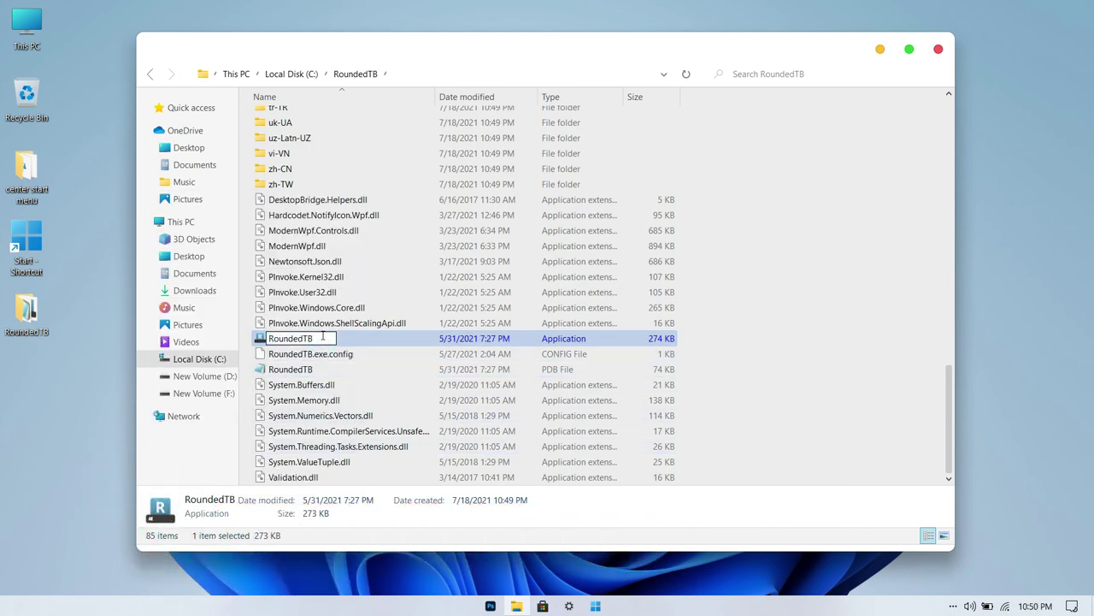
{"action": "type", "text": ".exe"}
{"action": "key", "text": "Return"}
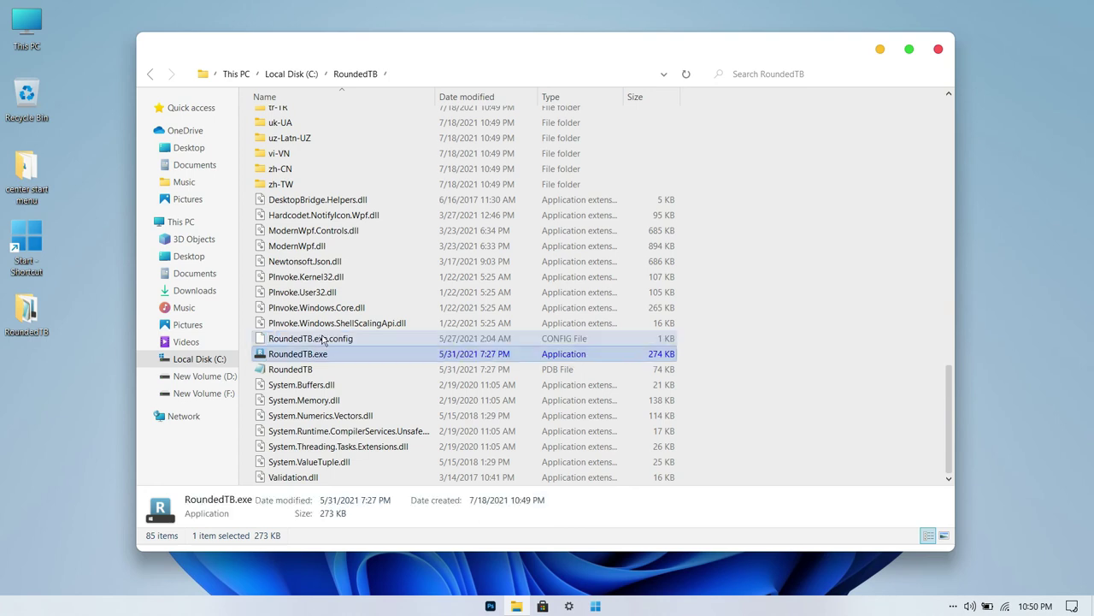
{"action": "left_click", "coordinate": [731, 355]}
Run RoundedTB.exe as administrator and apply a margin of 3 and a corner radius of 20 to the taskbar
{"action": "right_click", "coordinate": [381, 360]}
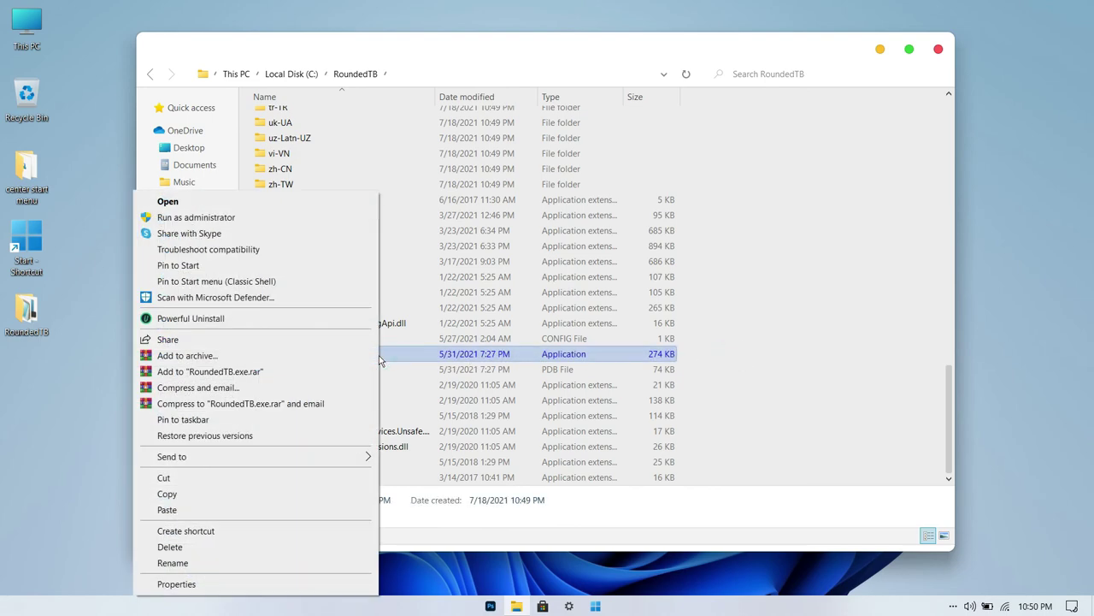
{"action": "left_click", "coordinate": [317, 219]}
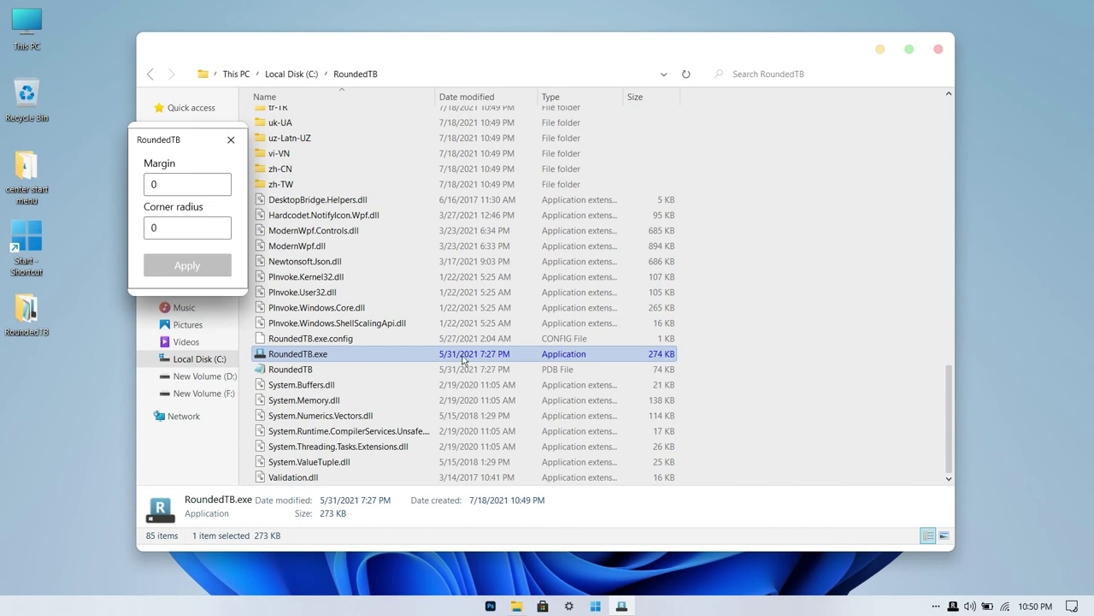
{"action": "left_click", "coordinate": [182, 227]}
{"action": "key", "text": "BackSpace"}
{"action": "type", "text": "20"}
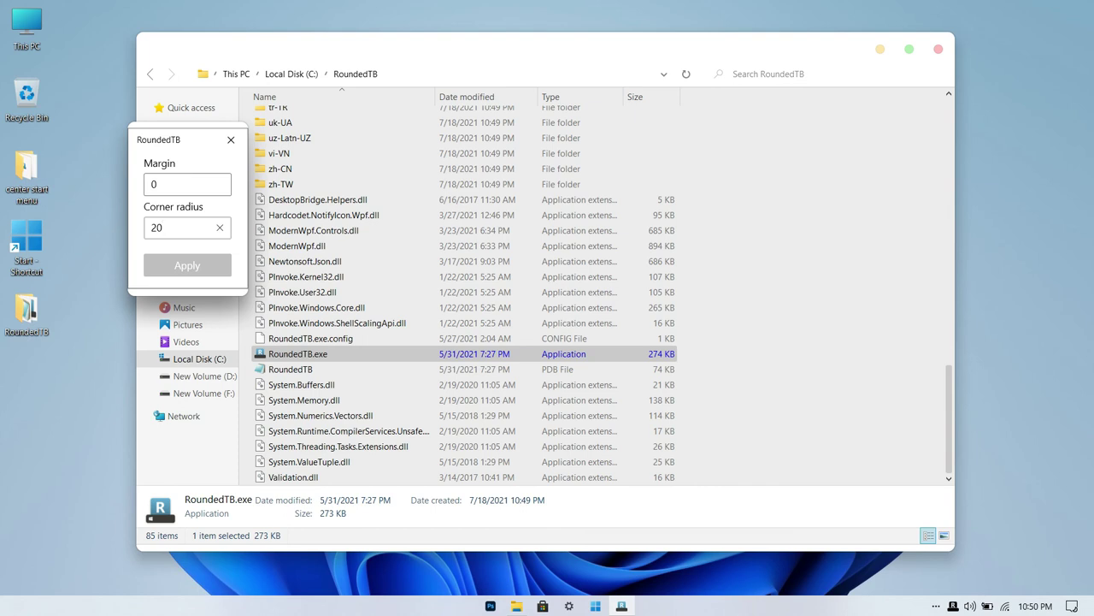
{"action": "left_click", "coordinate": [181, 187]}
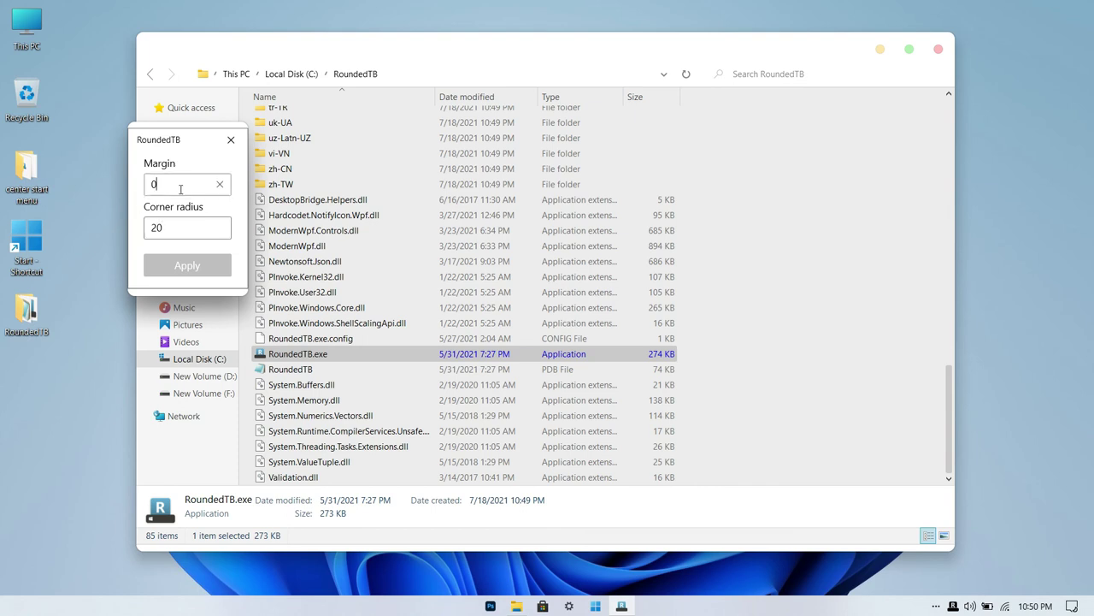
{"action": "key", "text": "BackSpace"}
{"action": "type", "text": "3"}
{"action": "left_click", "coordinate": [188, 266]}
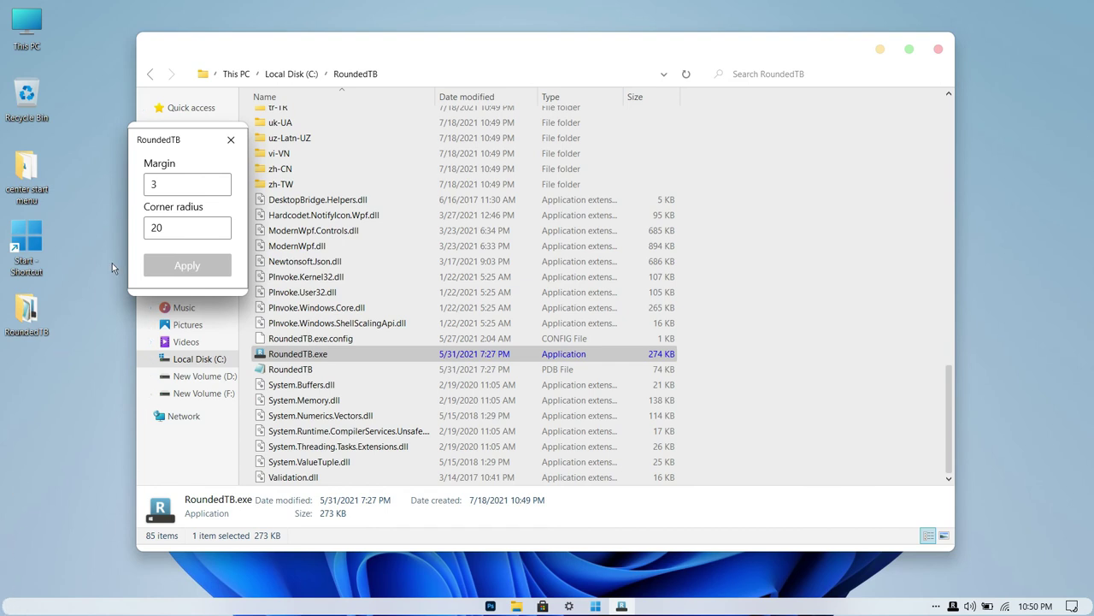
Set the taskbar's corner radius to 10, apply it, and close the RoundedTB dialog and folder window
{"action": "left_click", "coordinate": [183, 229]}
{"action": "key", "text": "BackSpace"}
{"action": "key", "text": "BackSpace"}
{"action": "type", "text": "10"}
{"action": "left_click", "coordinate": [195, 268]}
{"action": "left_click", "coordinate": [230, 139]}
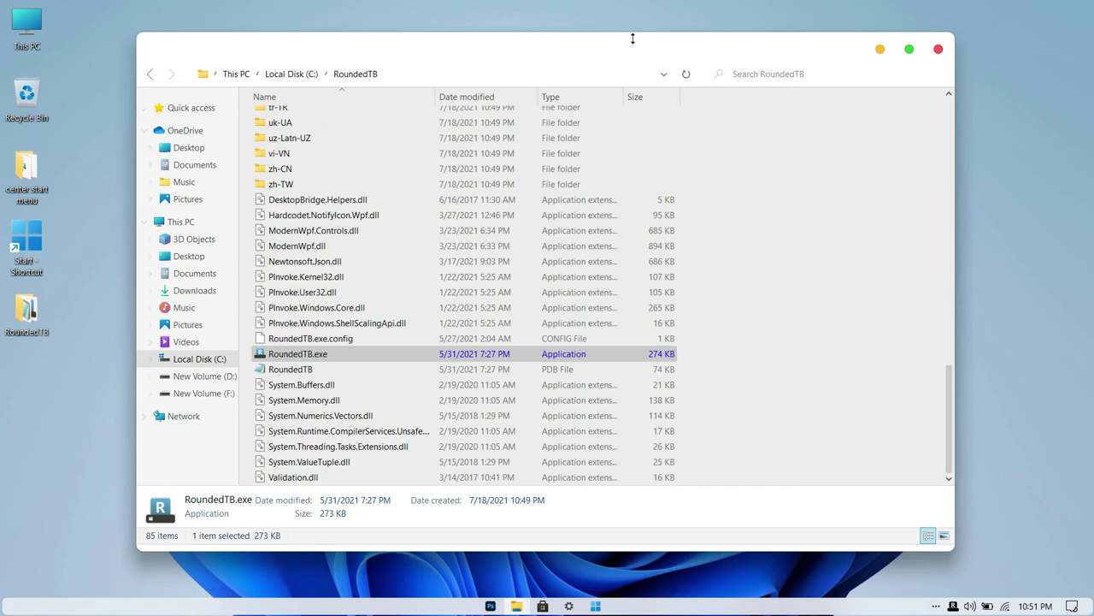
{"action": "left_click", "coordinate": [938, 50]}
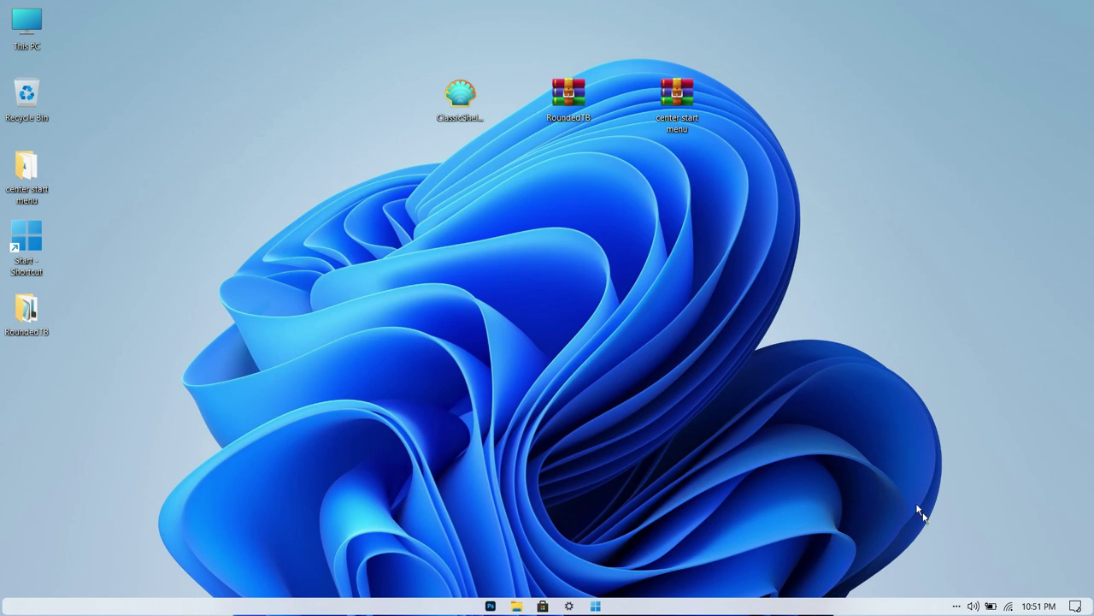
Apply the dark Big Sur 2 Night theme in the desktop personalization settings and close Settings
{"action": "right_click", "coordinate": [892, 275]}
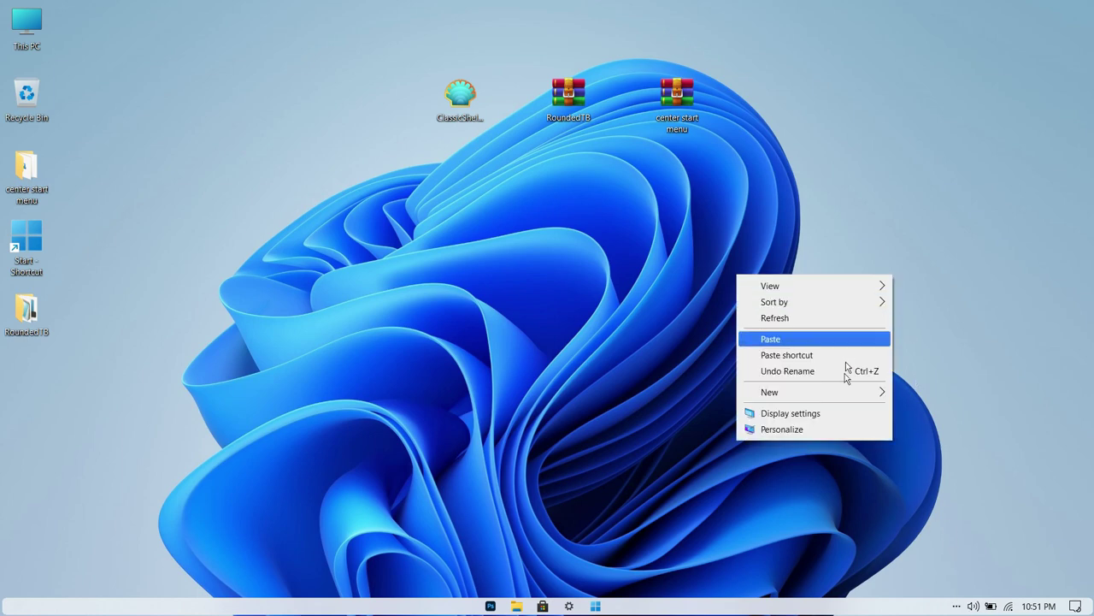
{"action": "left_click", "coordinate": [842, 429]}
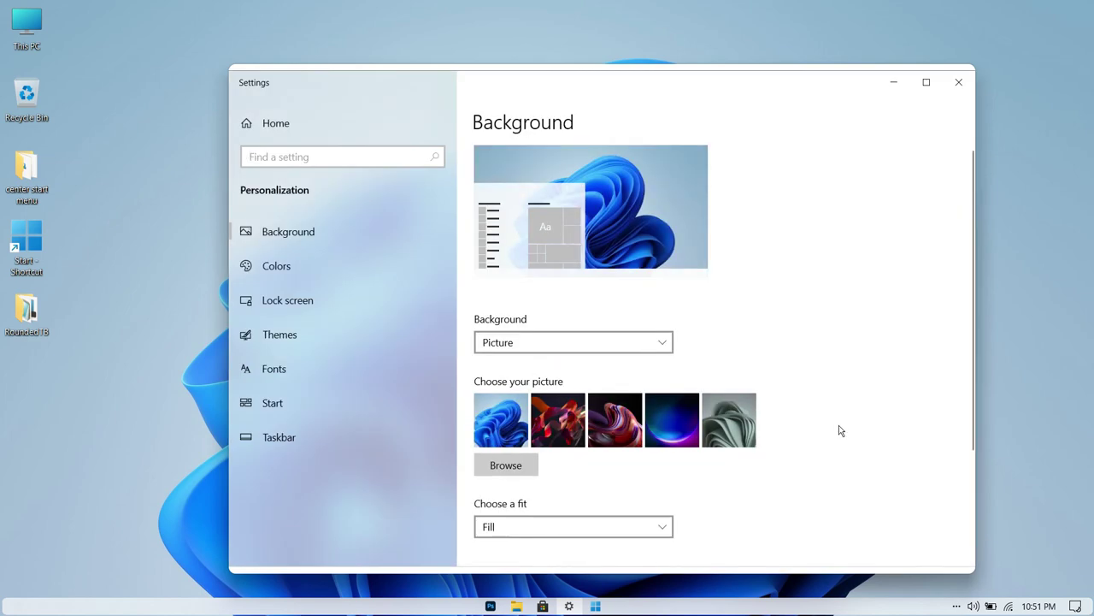
{"action": "left_click", "coordinate": [400, 333]}
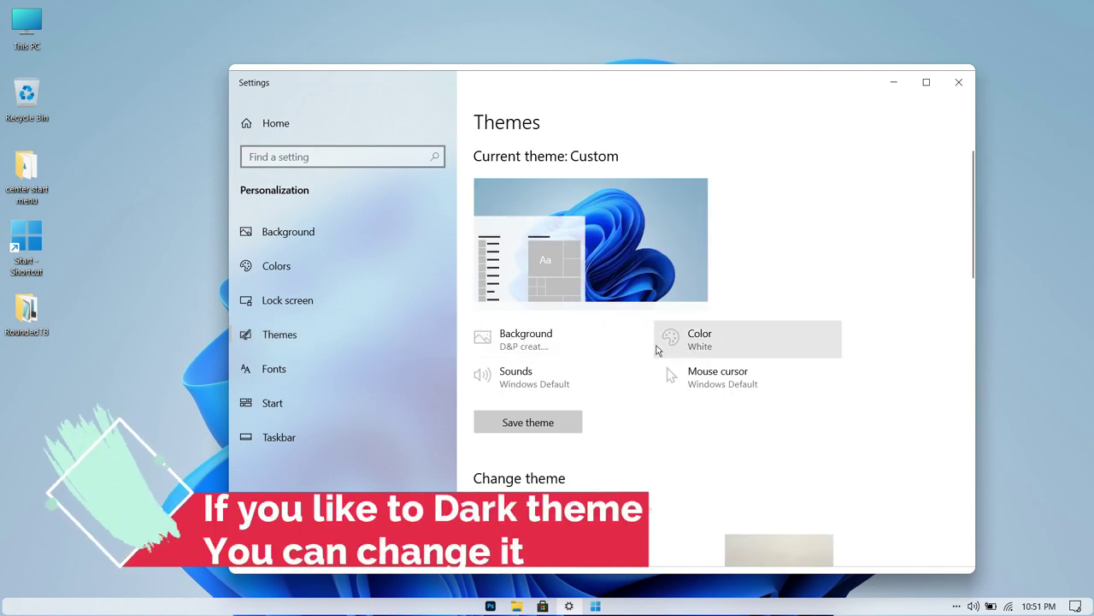
{"action": "scroll", "coordinate": [657, 351], "scroll_direction": "down", "scroll_amount": 5}
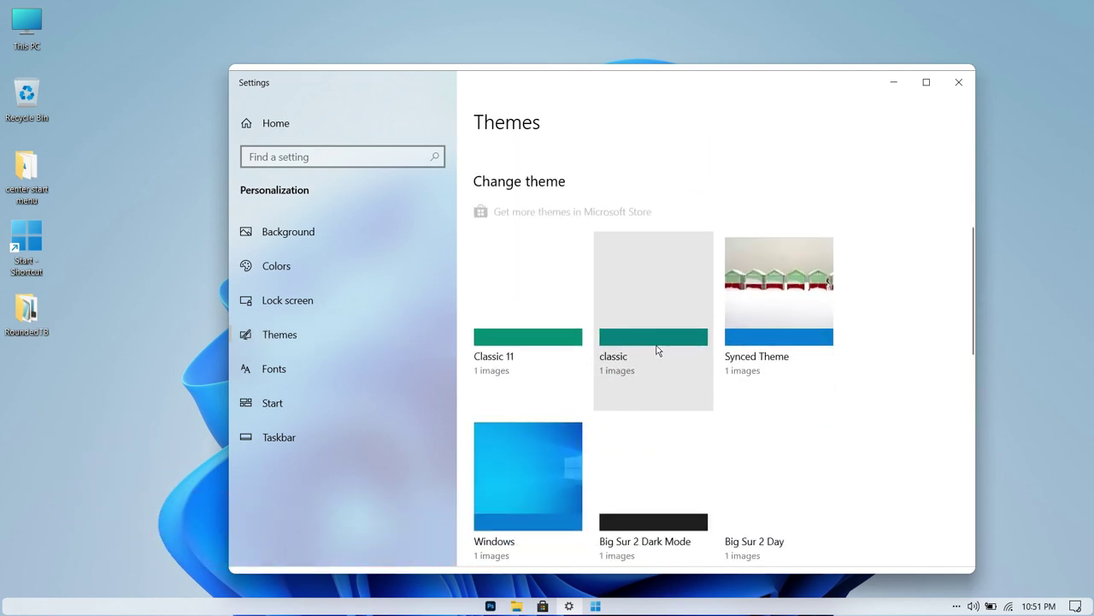
{"action": "scroll", "coordinate": [657, 351], "scroll_direction": "down", "scroll_amount": 2}
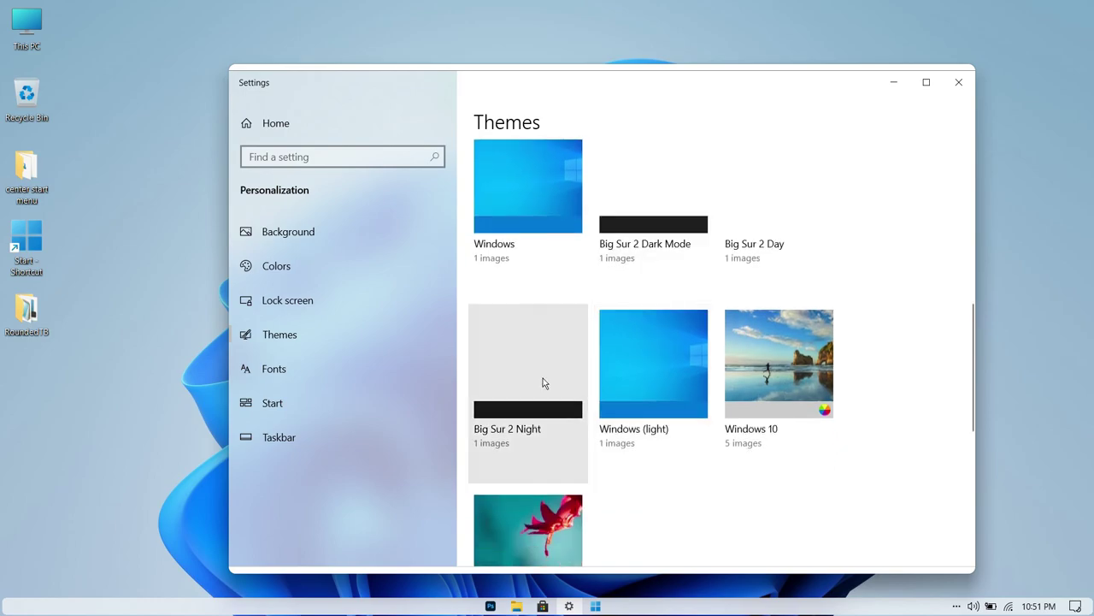
{"action": "left_click", "coordinate": [544, 380]}
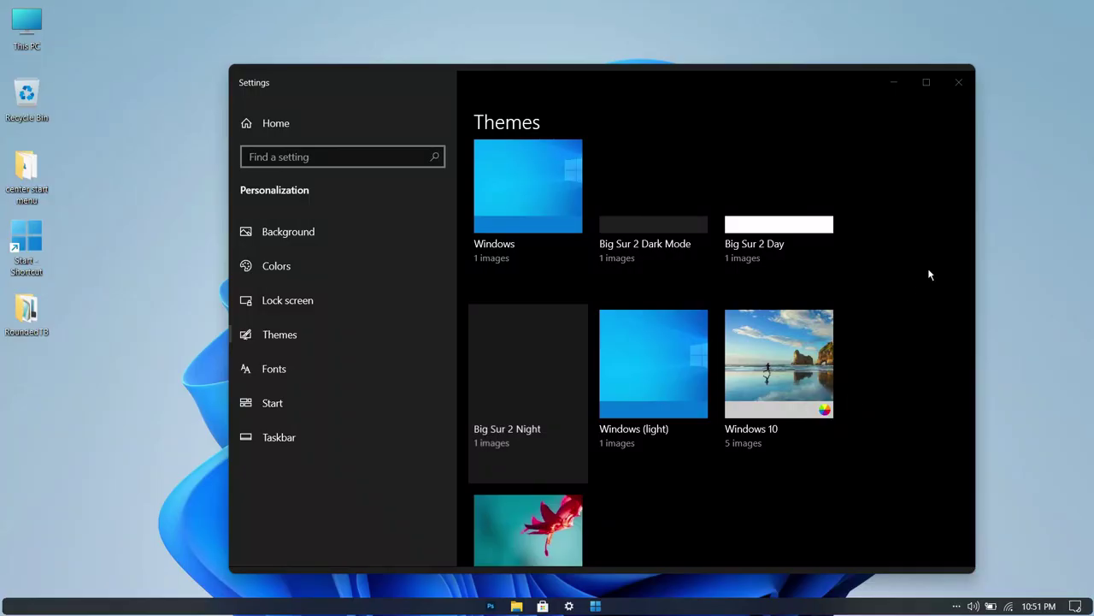
{"action": "left_click", "coordinate": [958, 83]}
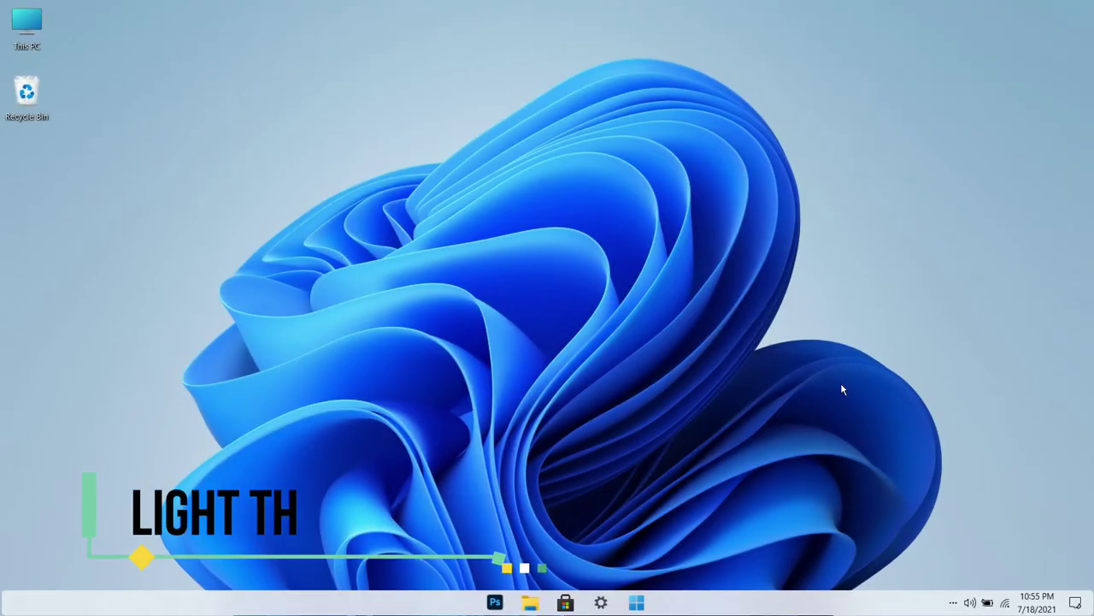
Examine the This PC window and the Start menu in the light theme, closing each one after viewing
{"action": "double_click", "coordinate": [26, 26]}
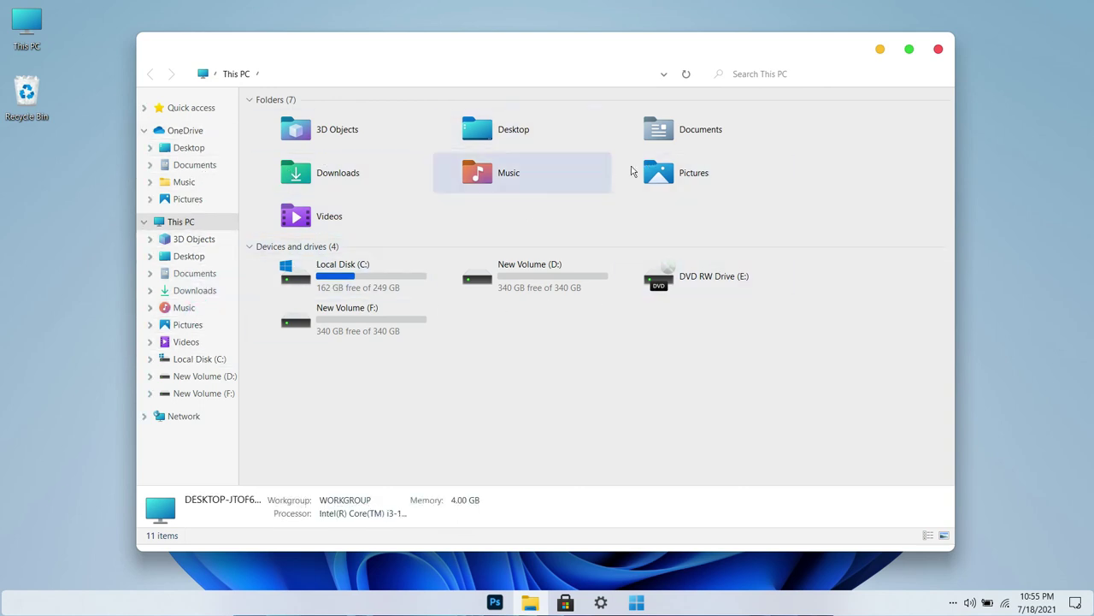
{"action": "left_click", "coordinate": [937, 52]}
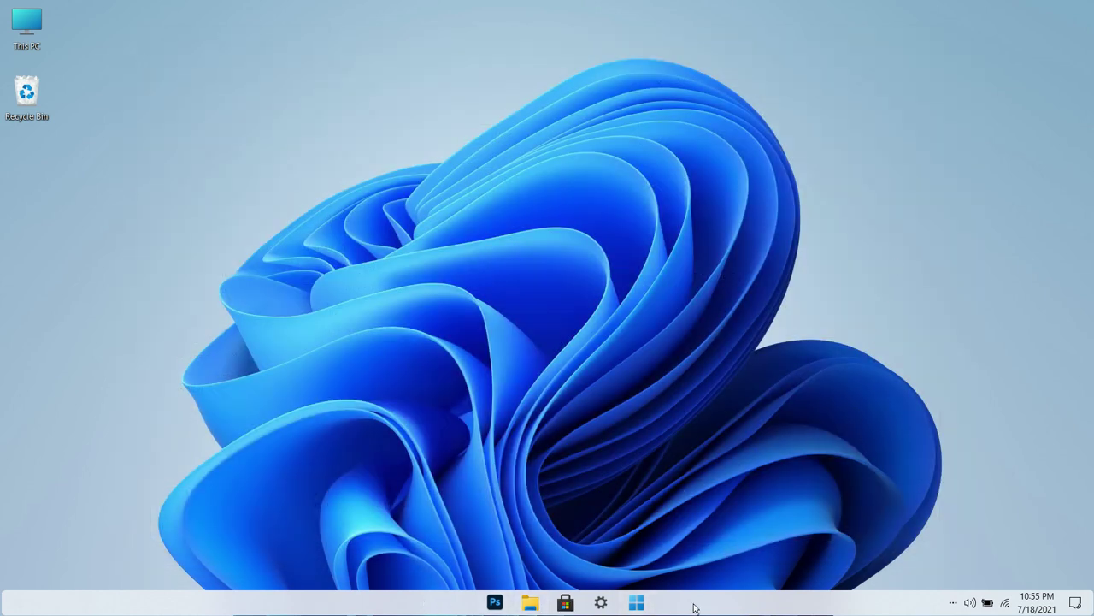
{"action": "left_click", "coordinate": [636, 604]}
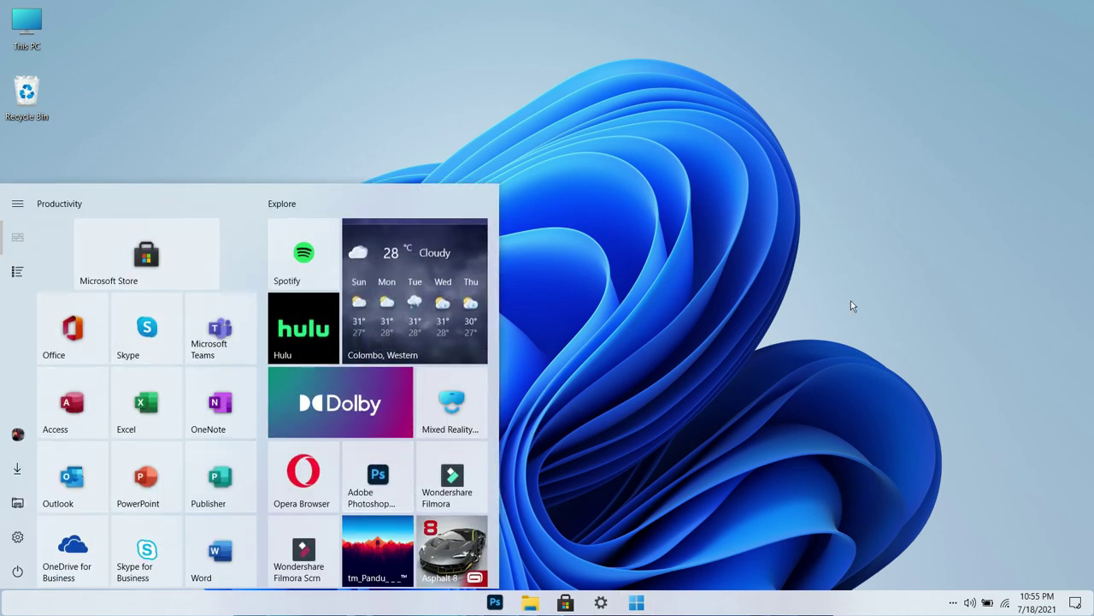
{"action": "left_click", "coordinate": [875, 275]}
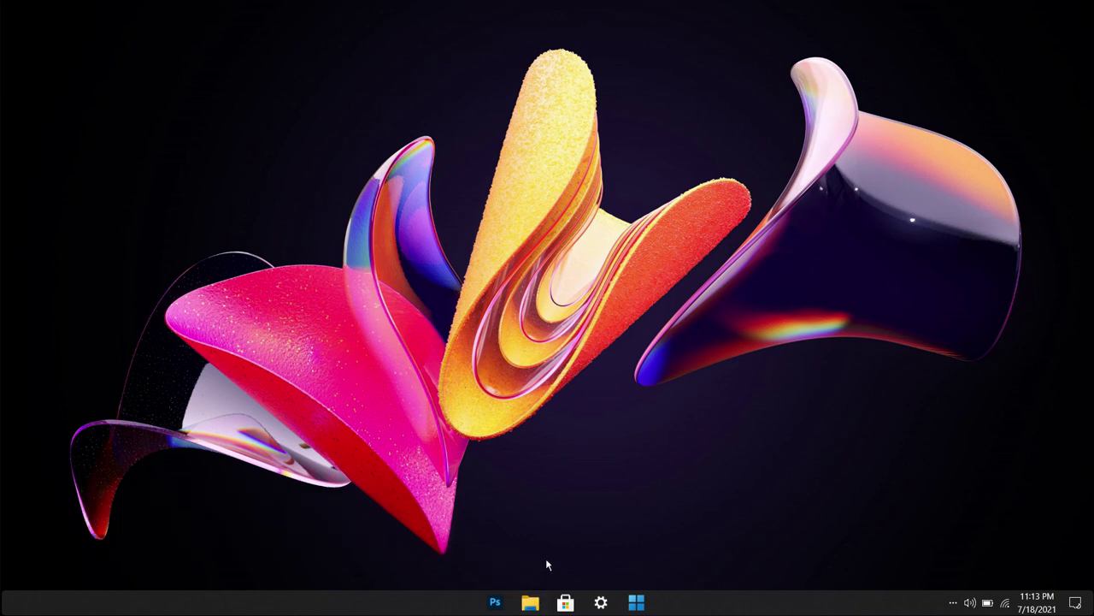
Check how File Explorer and the Start menu look in the dark theme, closing each one after viewing
{"action": "key", "text": "super+e"}
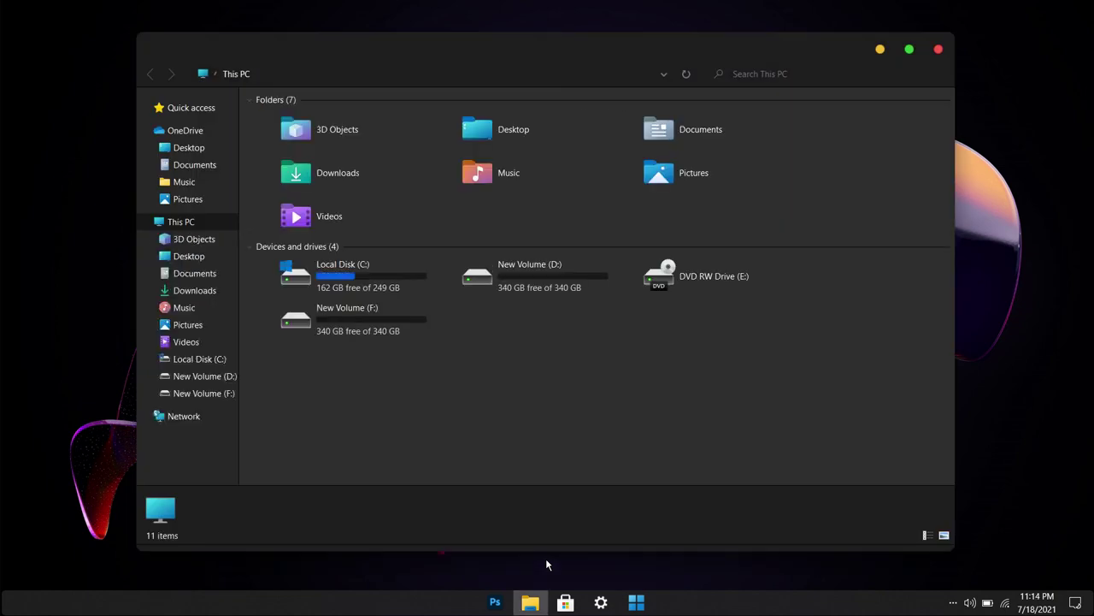
{"action": "left_click", "coordinate": [938, 49]}
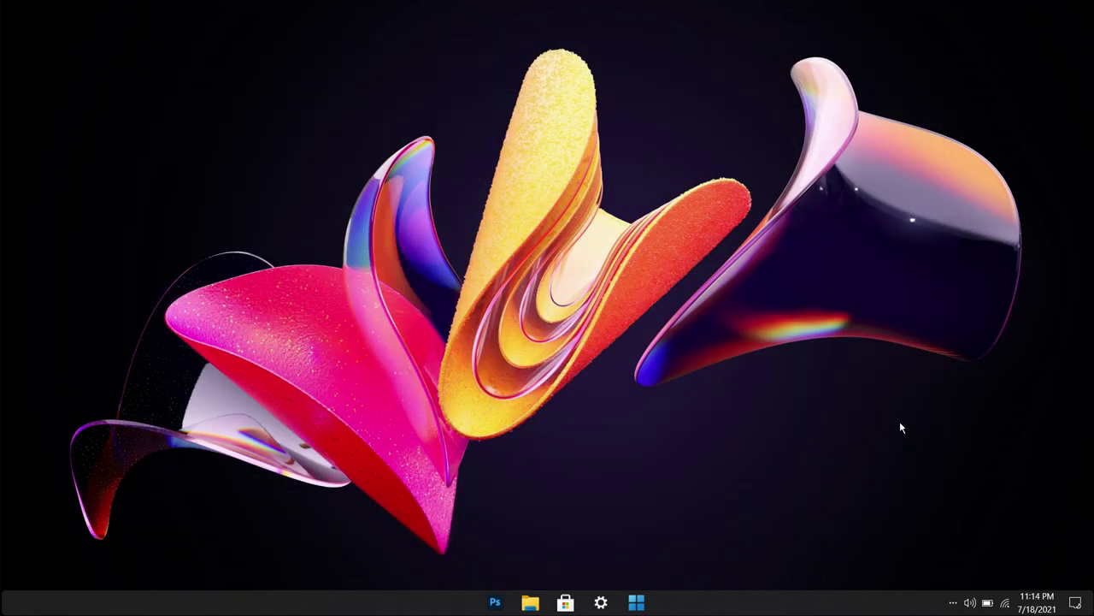
{"action": "left_click", "coordinate": [625, 604]}
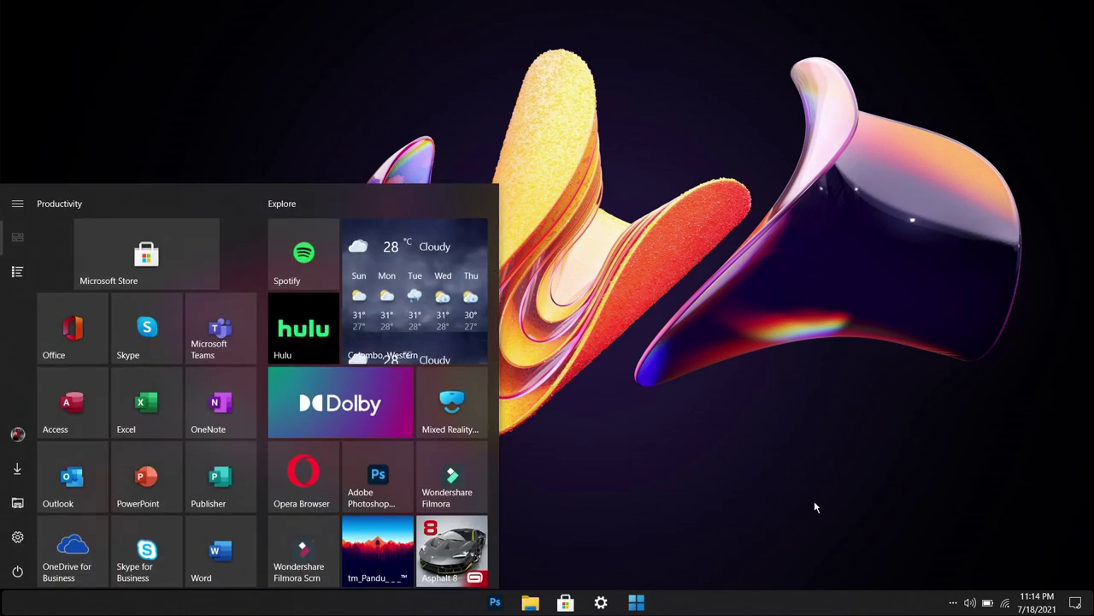
{"action": "left_click", "coordinate": [814, 500]}
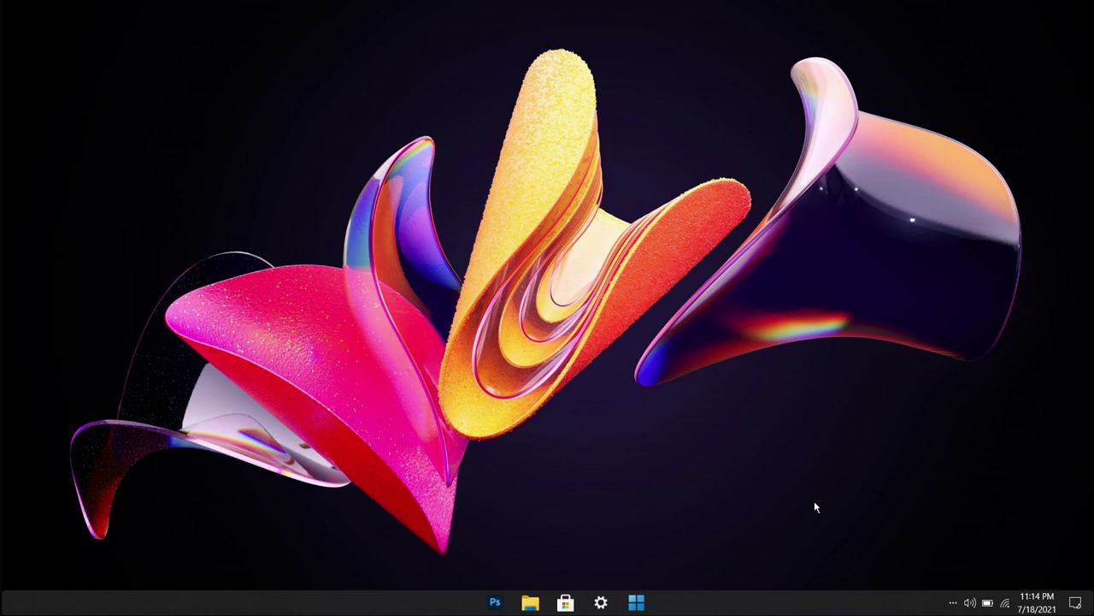